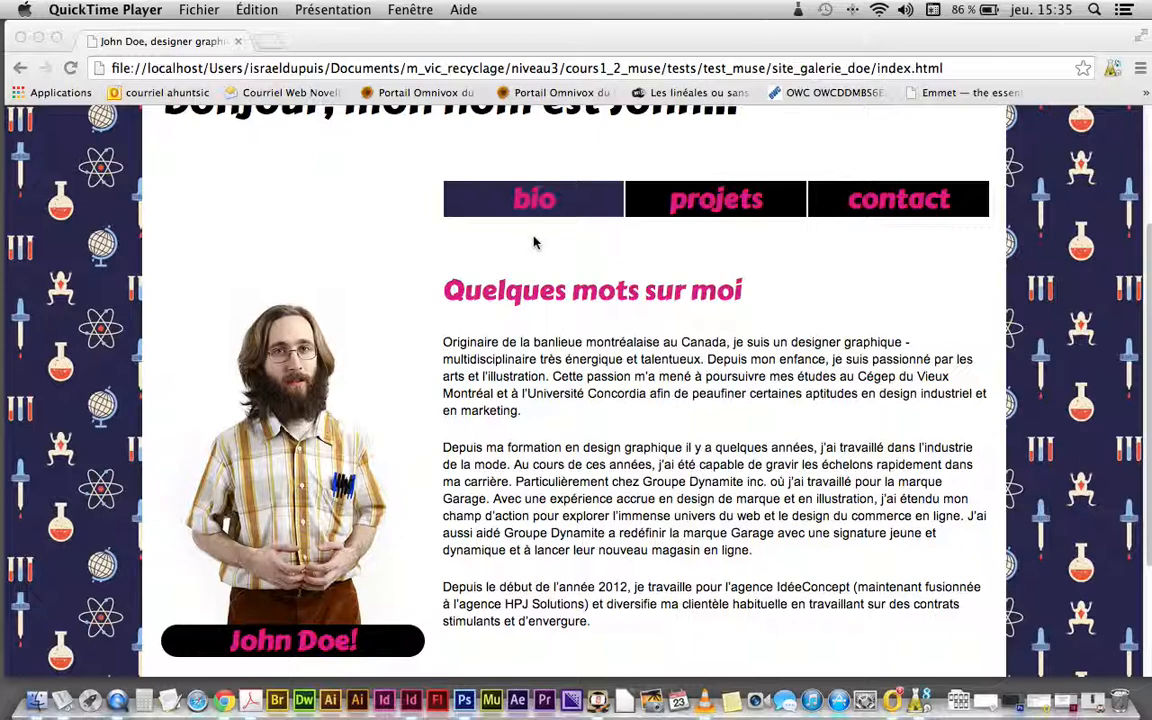
- Review the finished portfolio home page, checking its banner, navigation buttons and bio text
click(530, 298)
drag(572, 416, 445, 300)
click(575, 395)
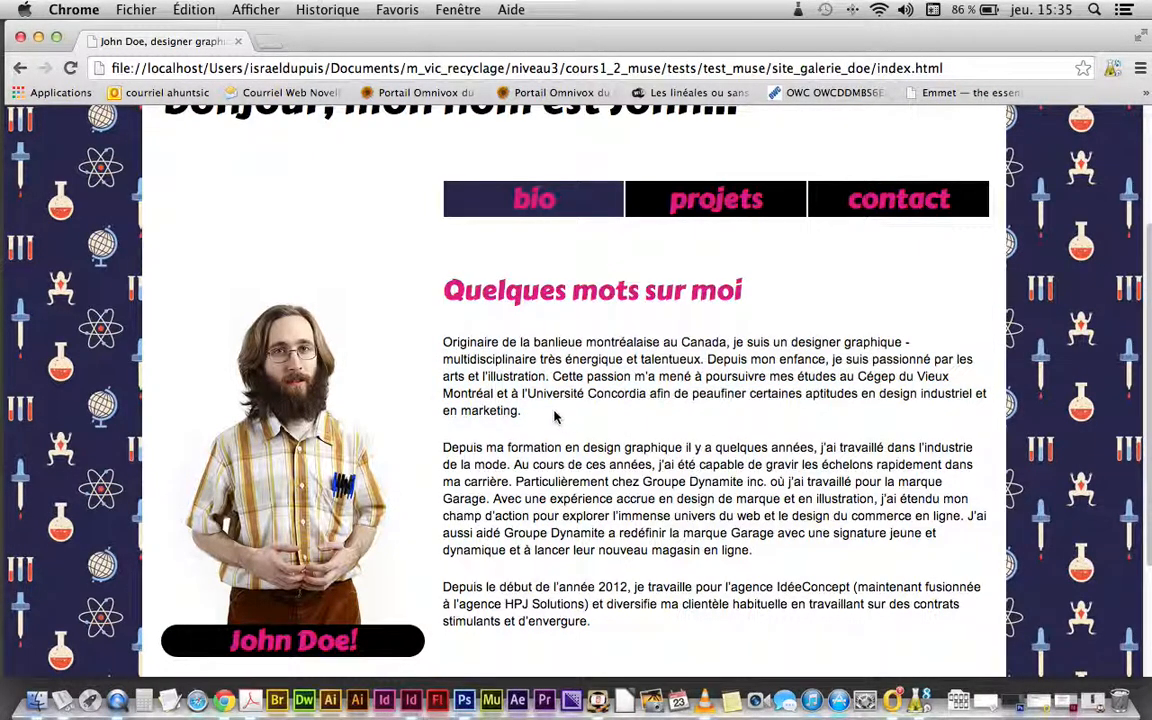
drag(566, 415, 447, 327)
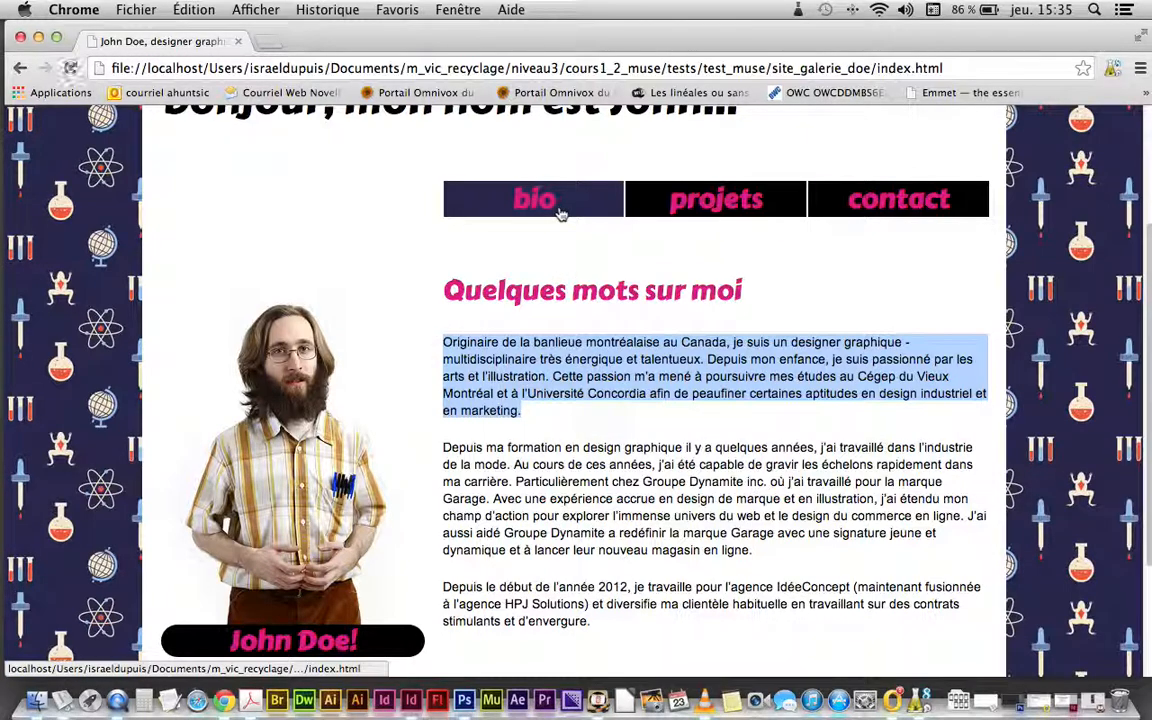
click(560, 208)
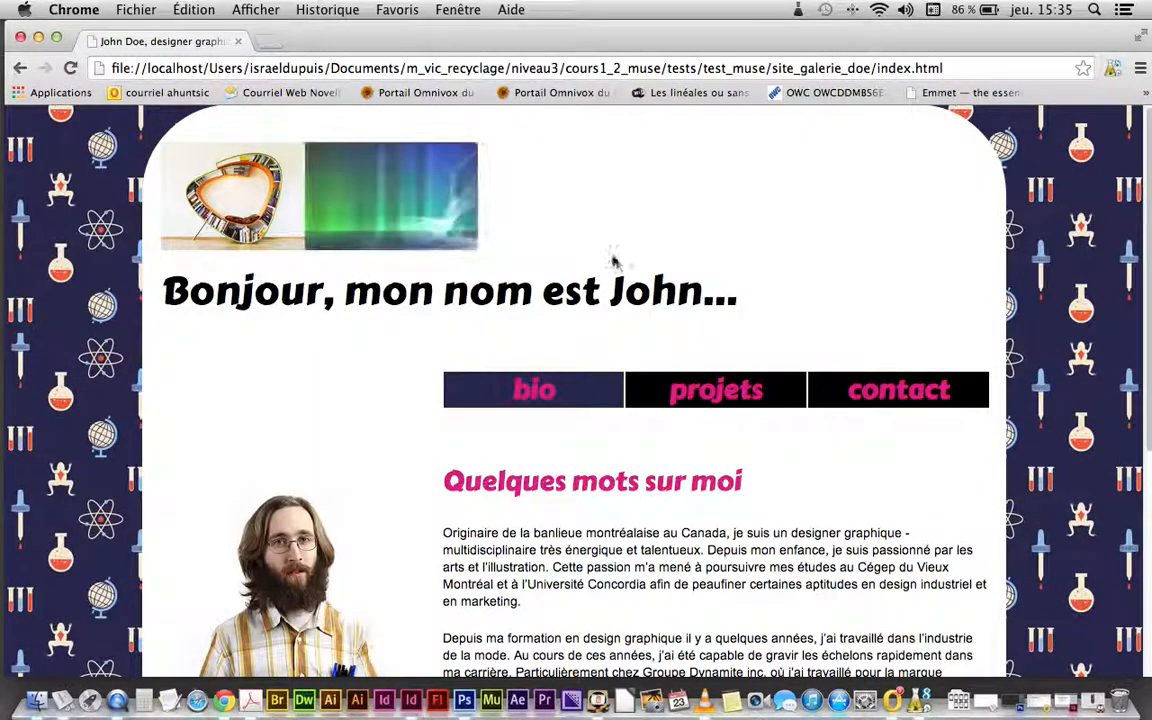
scroll(630, 290, down, 3)
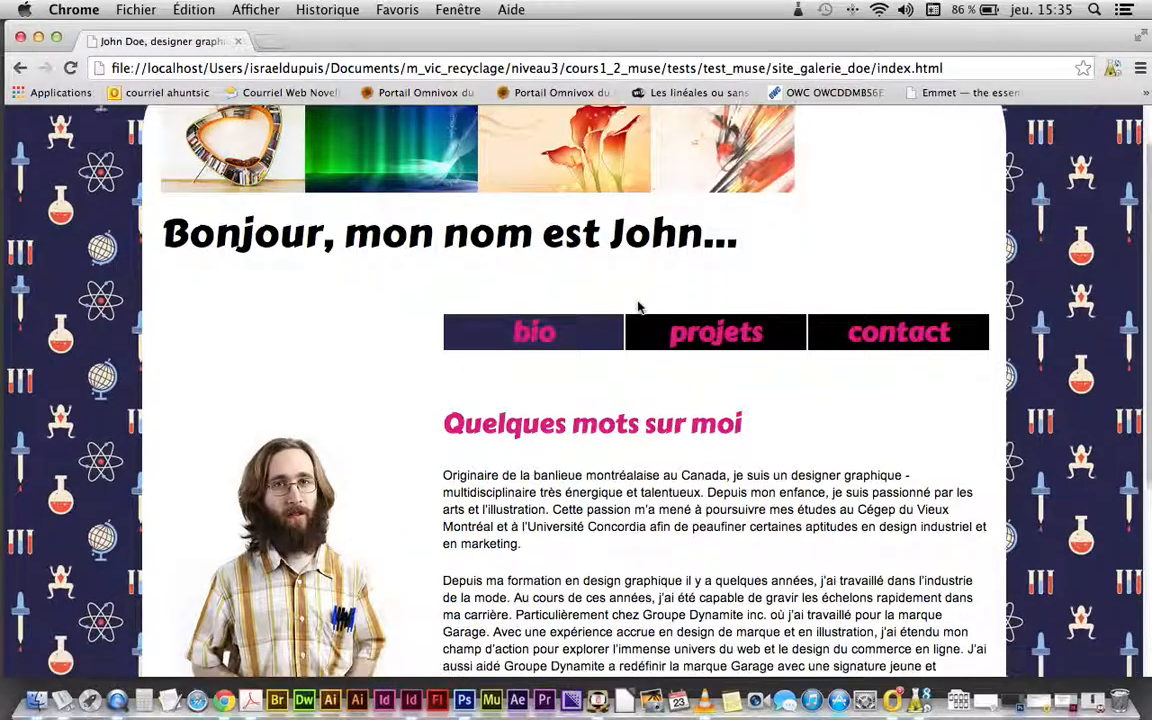
scroll(640, 309, down, 2)
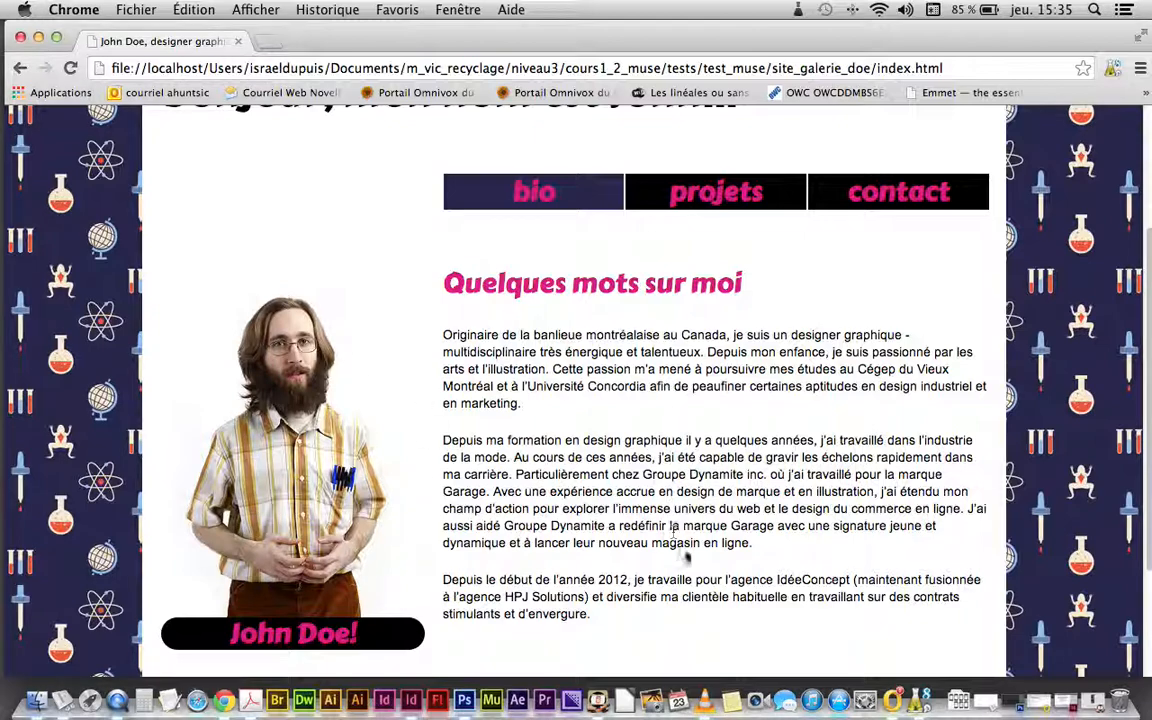
- Close the browser window and start a new site in Adobe Muse
click(18, 38)
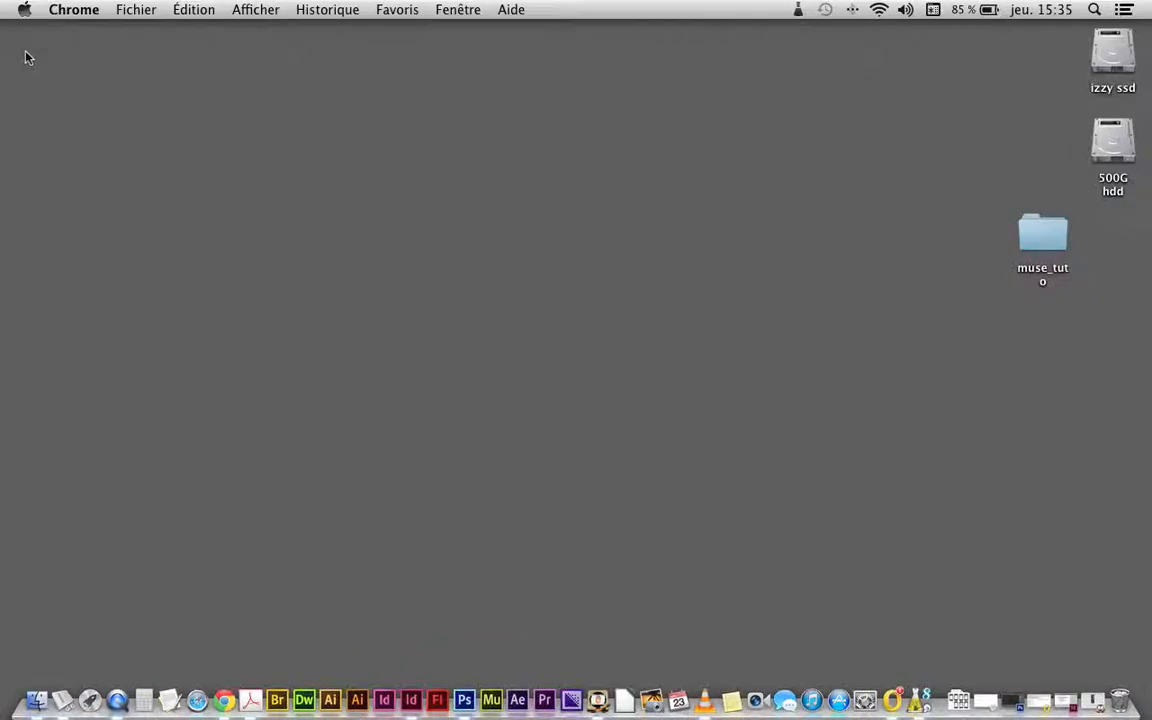
click(491, 699)
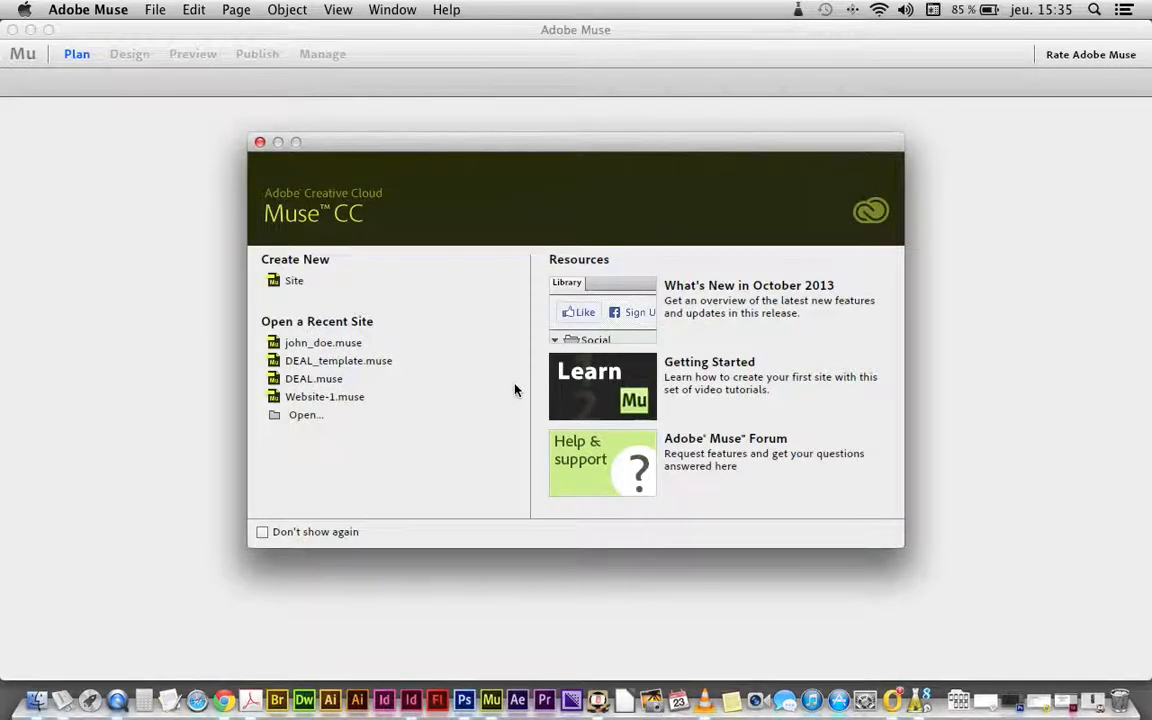
click(294, 283)
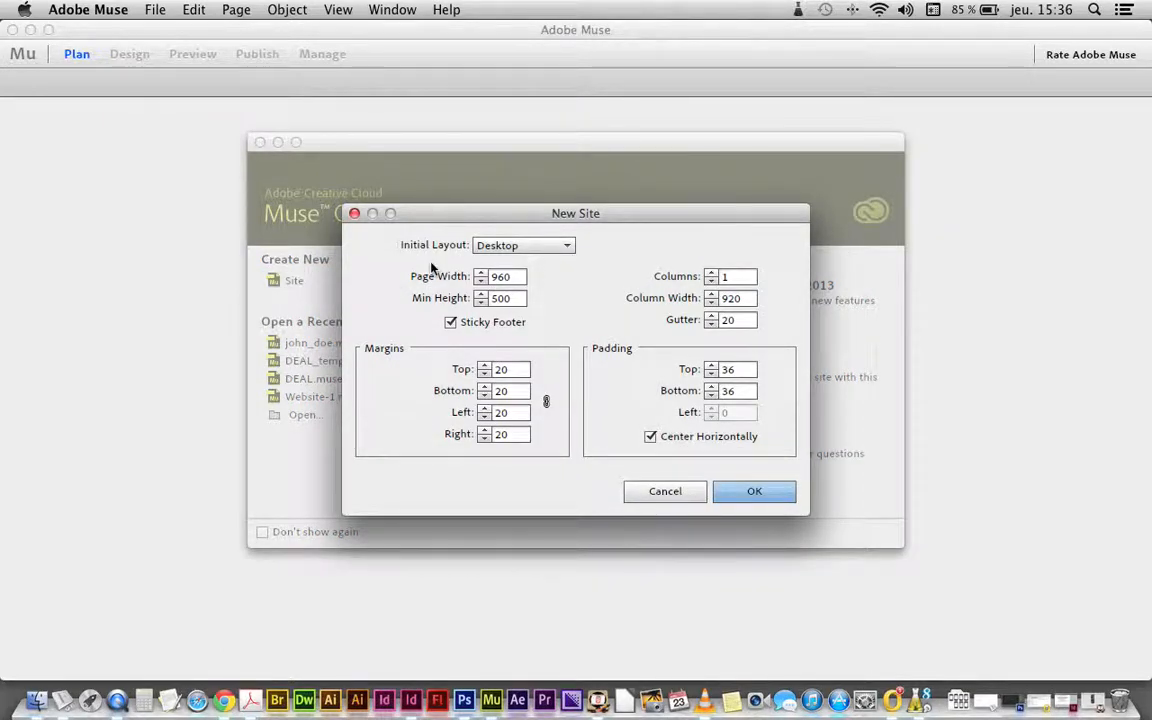
- Try the Tablet and Phone initial layouts for the new site, and return the layout to Desktop
click(514, 248)
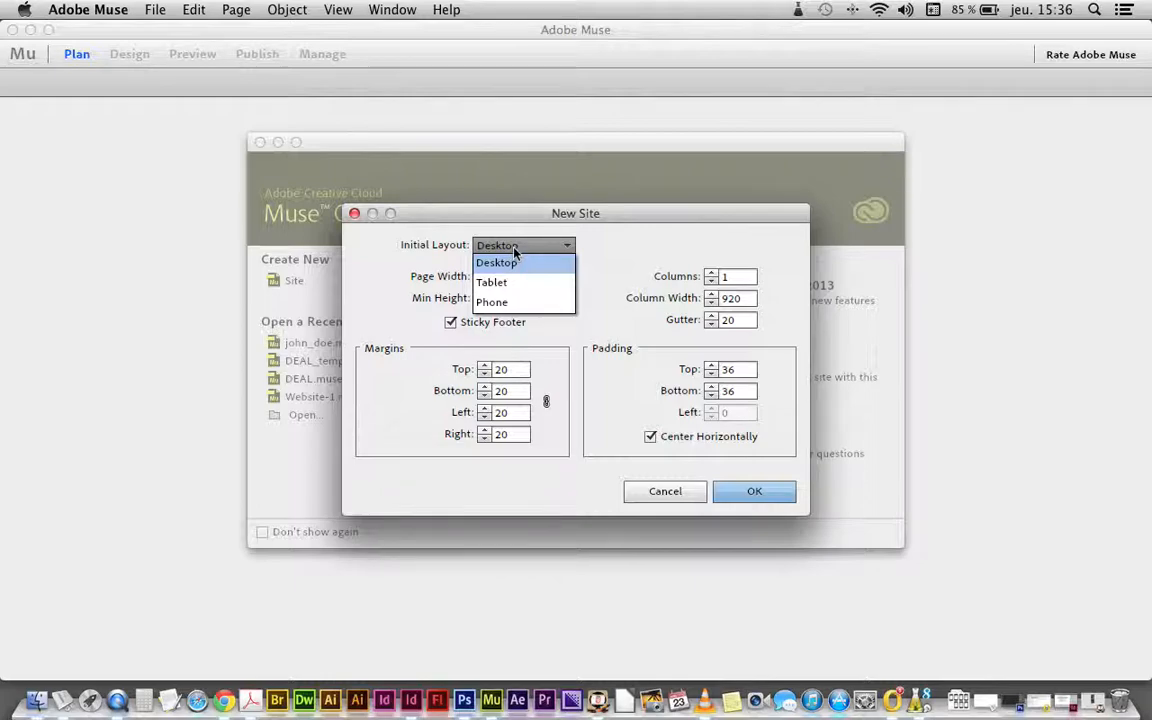
click(507, 281)
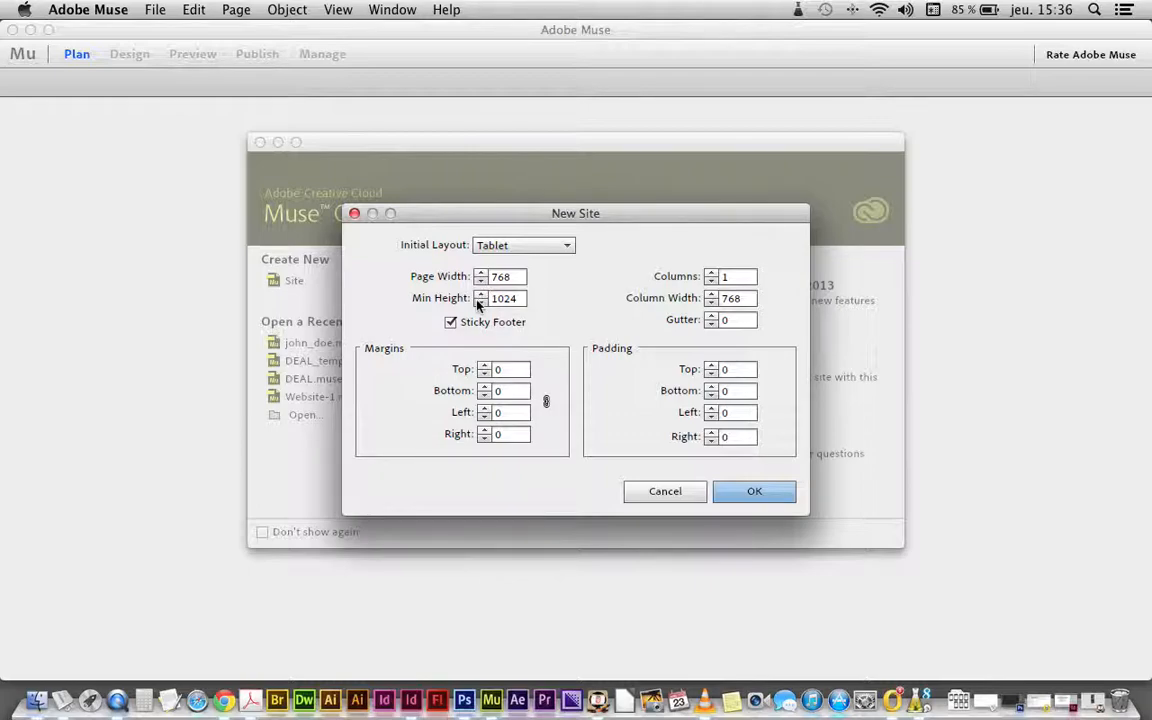
click(492, 247)
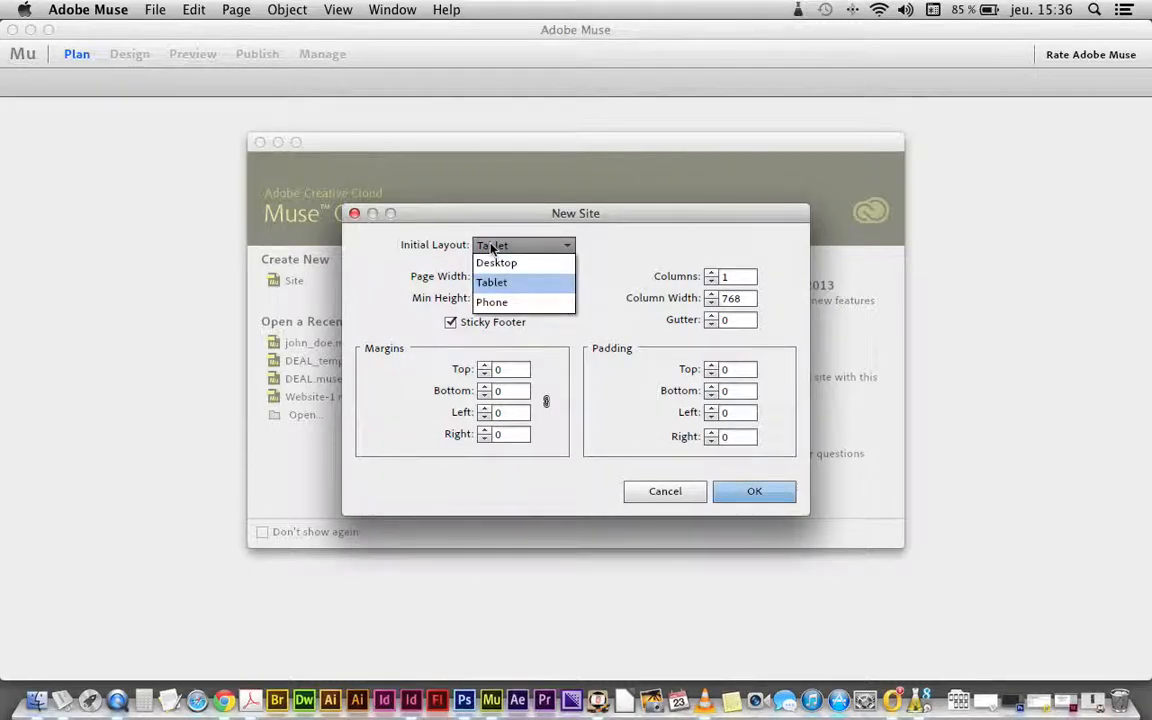
click(486, 302)
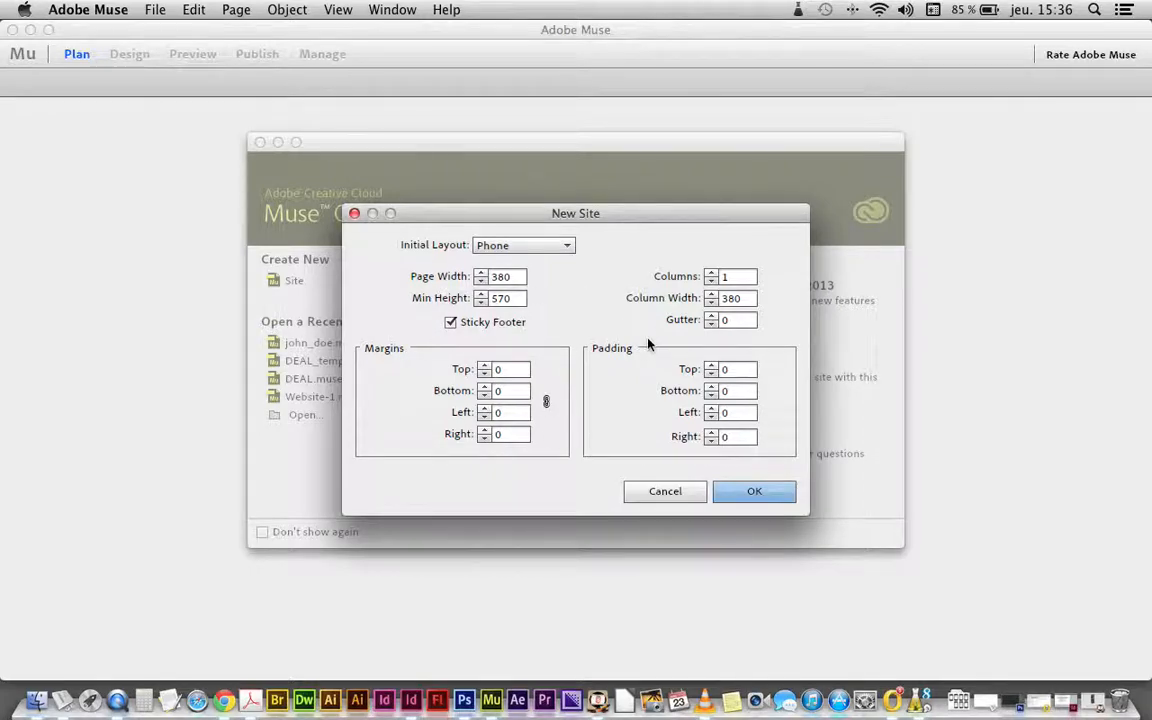
click(537, 245)
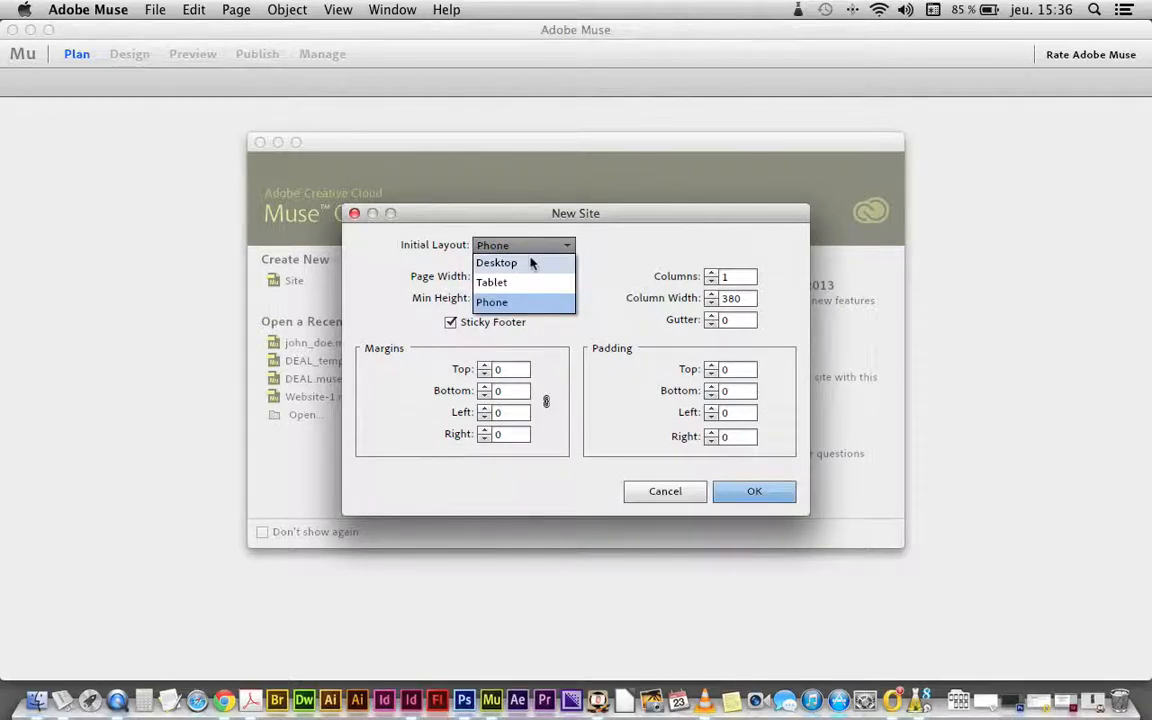
click(572, 247)
click(480, 272)
click(480, 272)
click(480, 272)
click(480, 272)
click(511, 247)
click(509, 261)
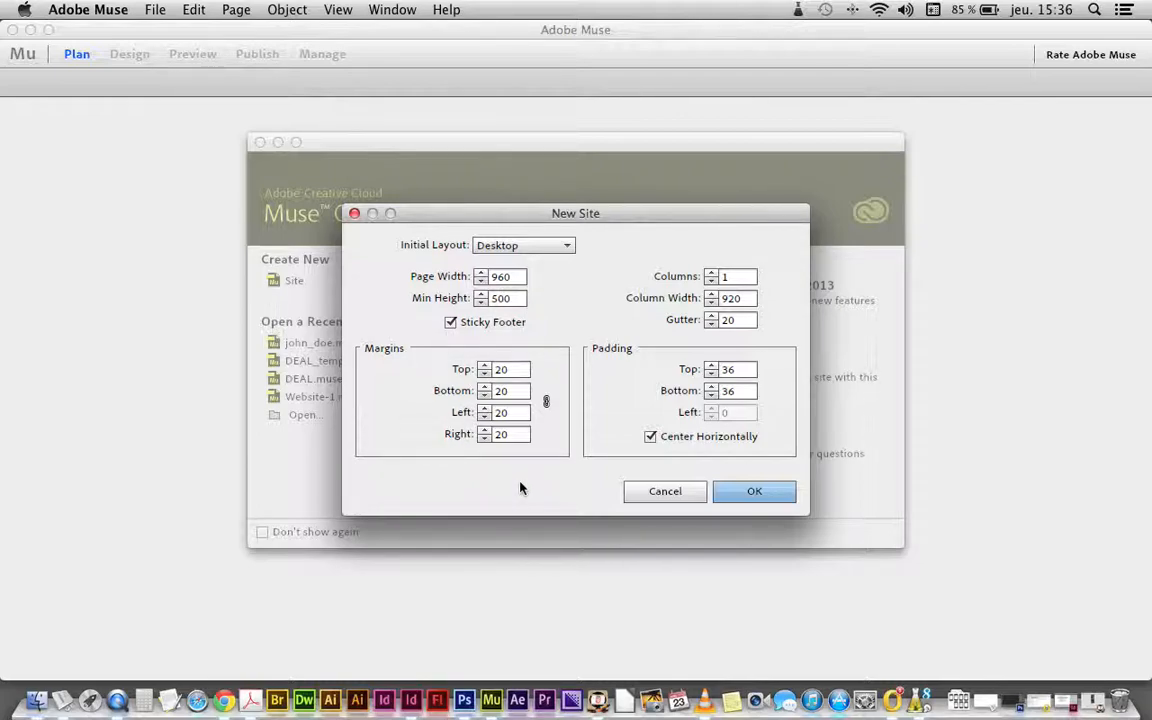
- Set the new site's page layout to 4 columns and create the site
click(711, 273)
click(711, 273)
click(711, 273)
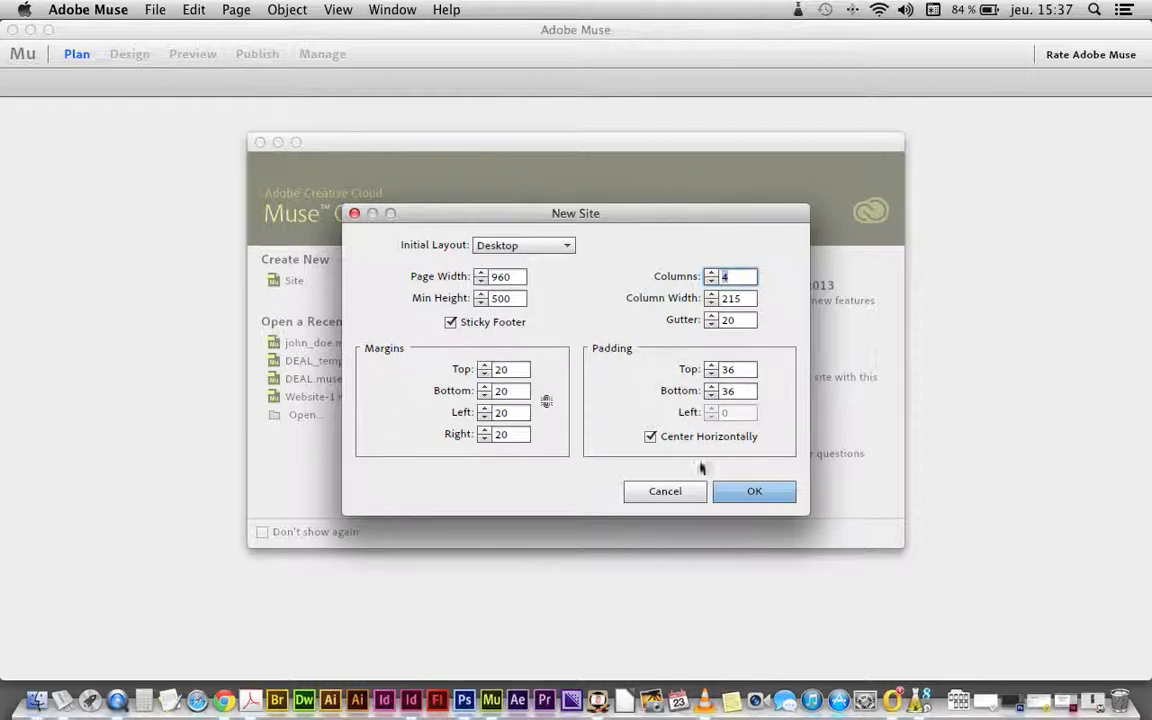
click(755, 491)
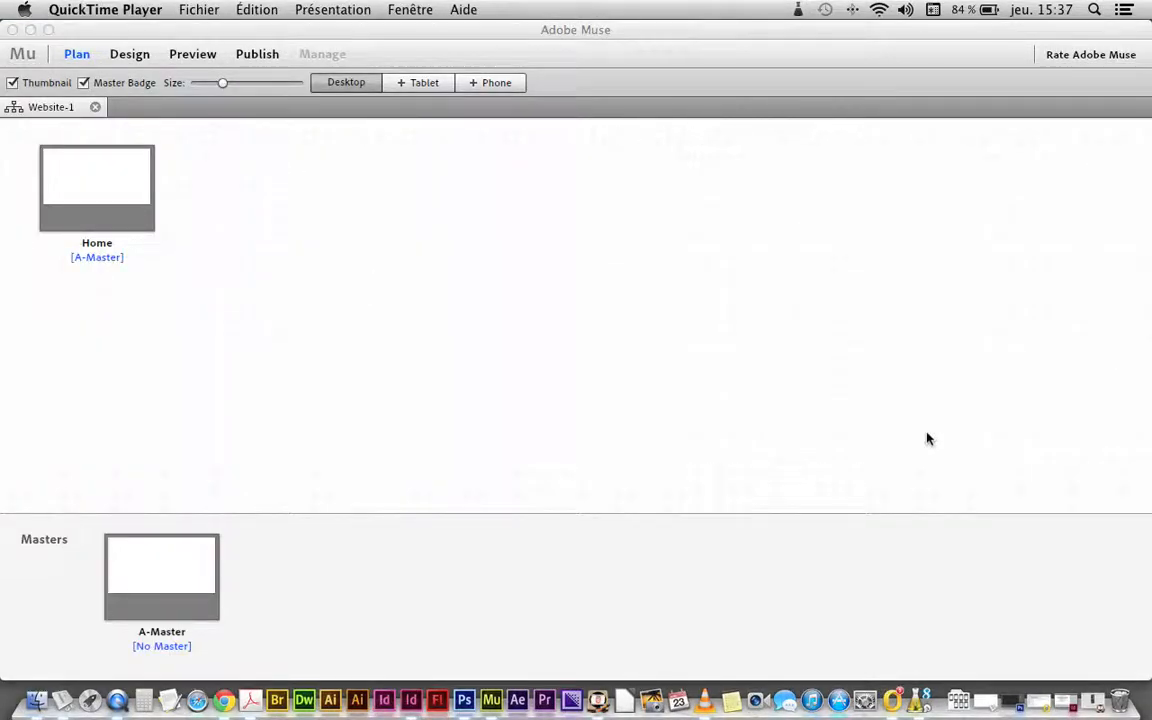
click(618, 91)
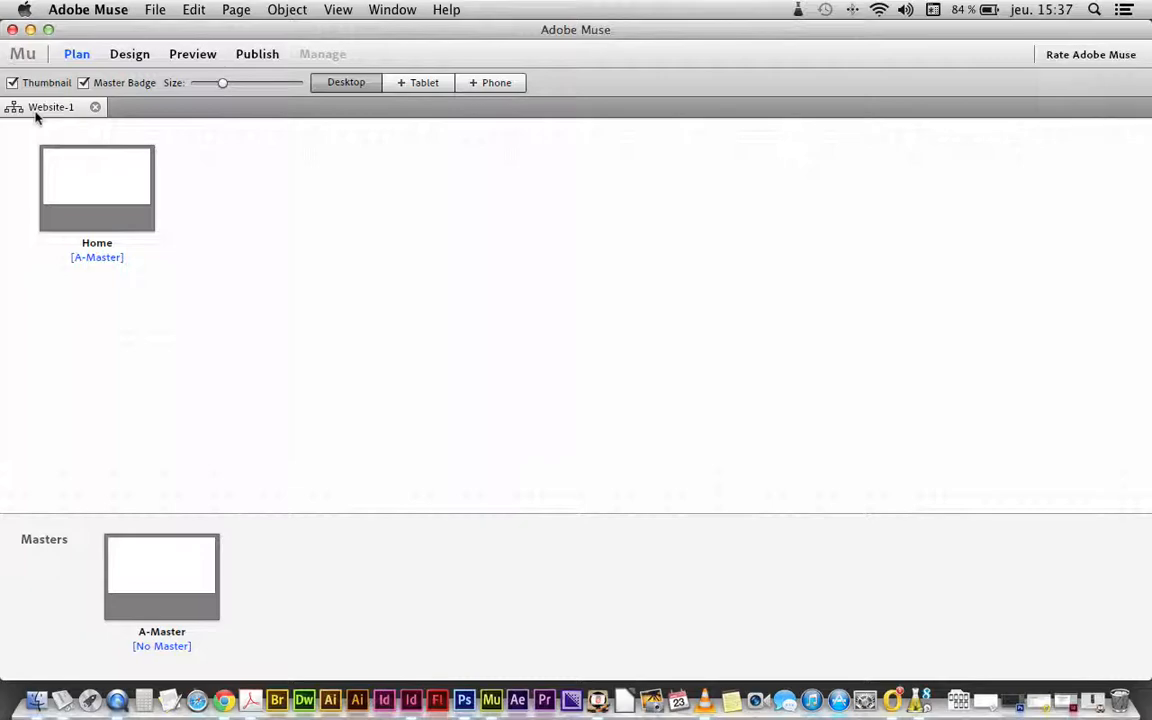
click(357, 8)
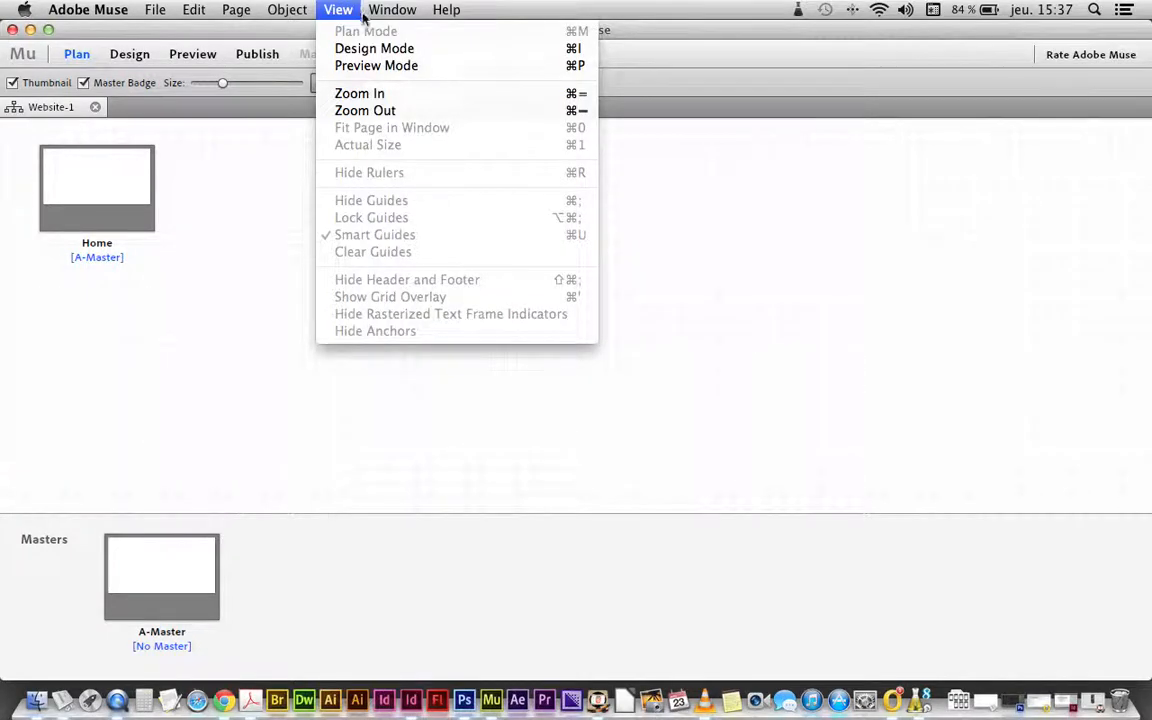
click(231, 145)
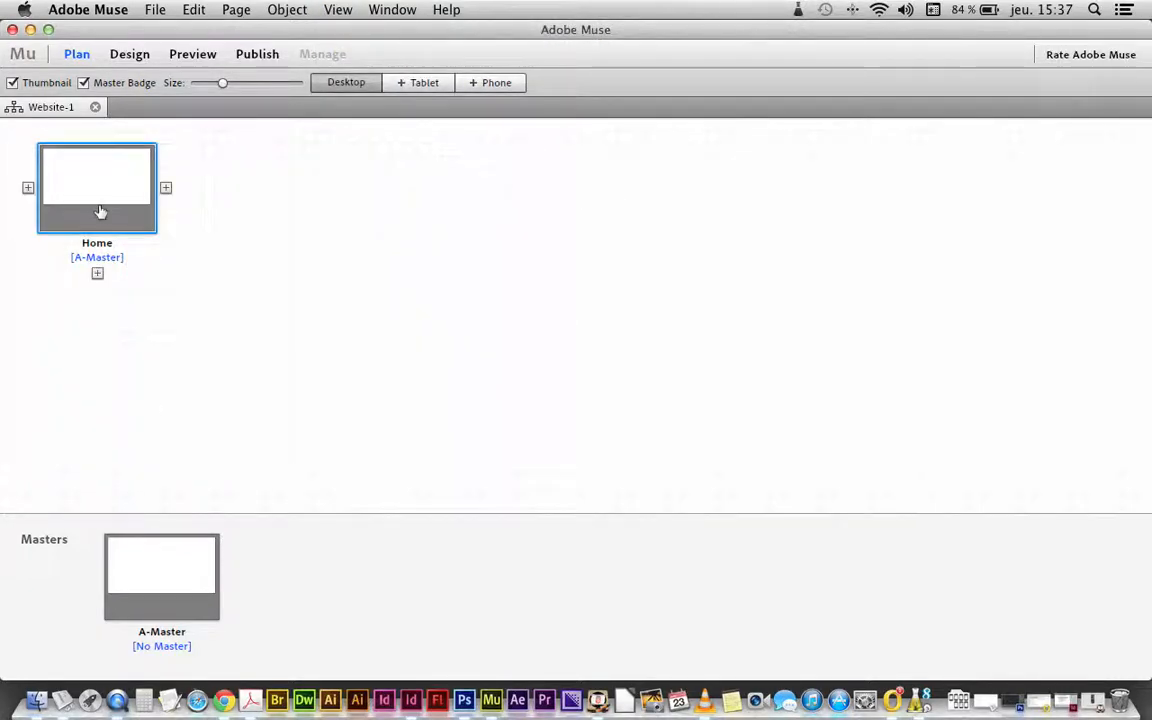
- Add three pages after Home at the same level of the site map
click(166, 187)
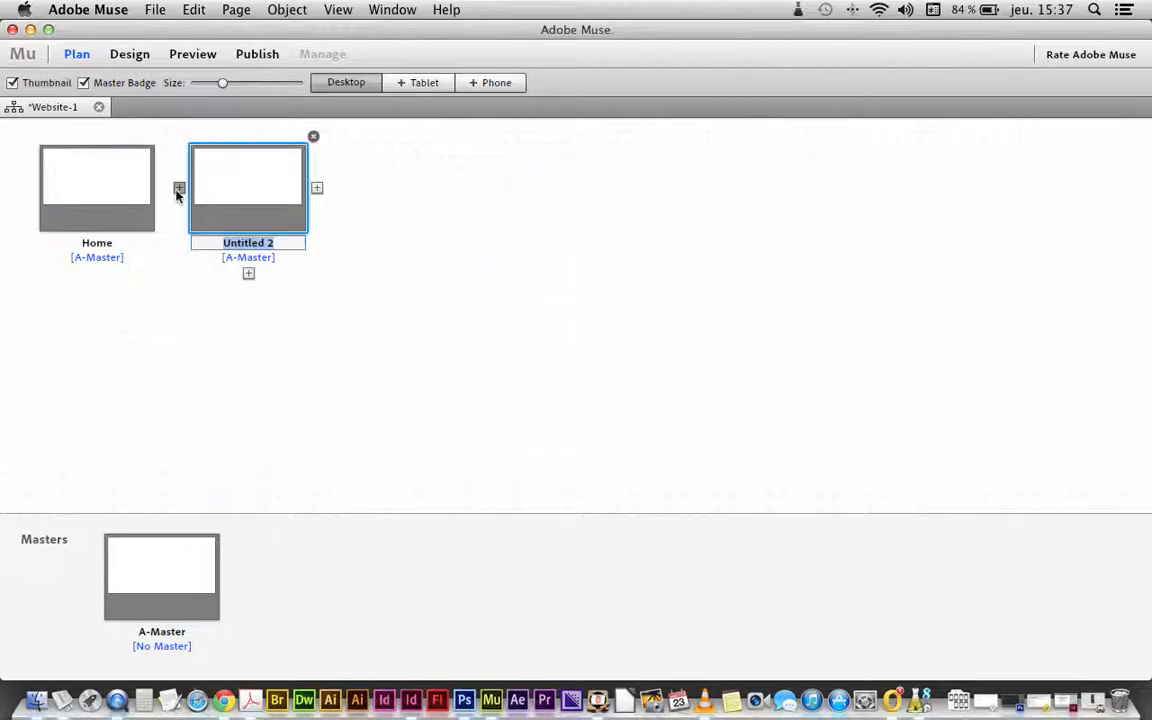
click(317, 188)
click(468, 188)
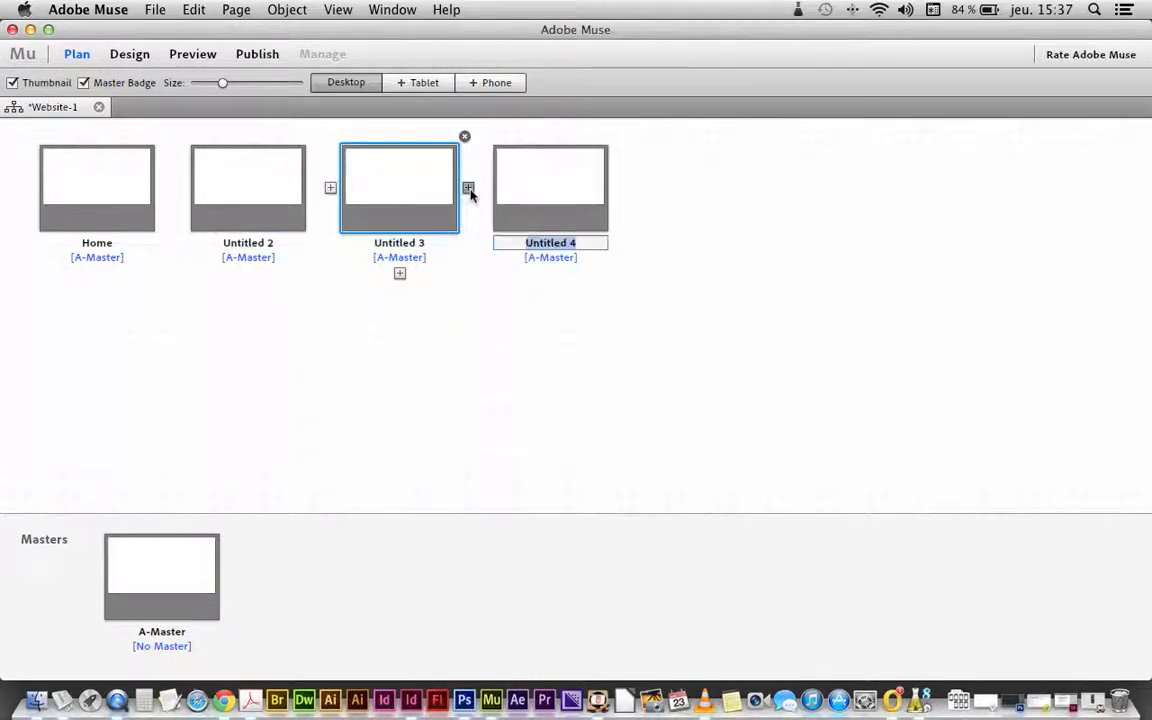
- Add two more master pages beside A-Master and delete both of them
click(159, 581)
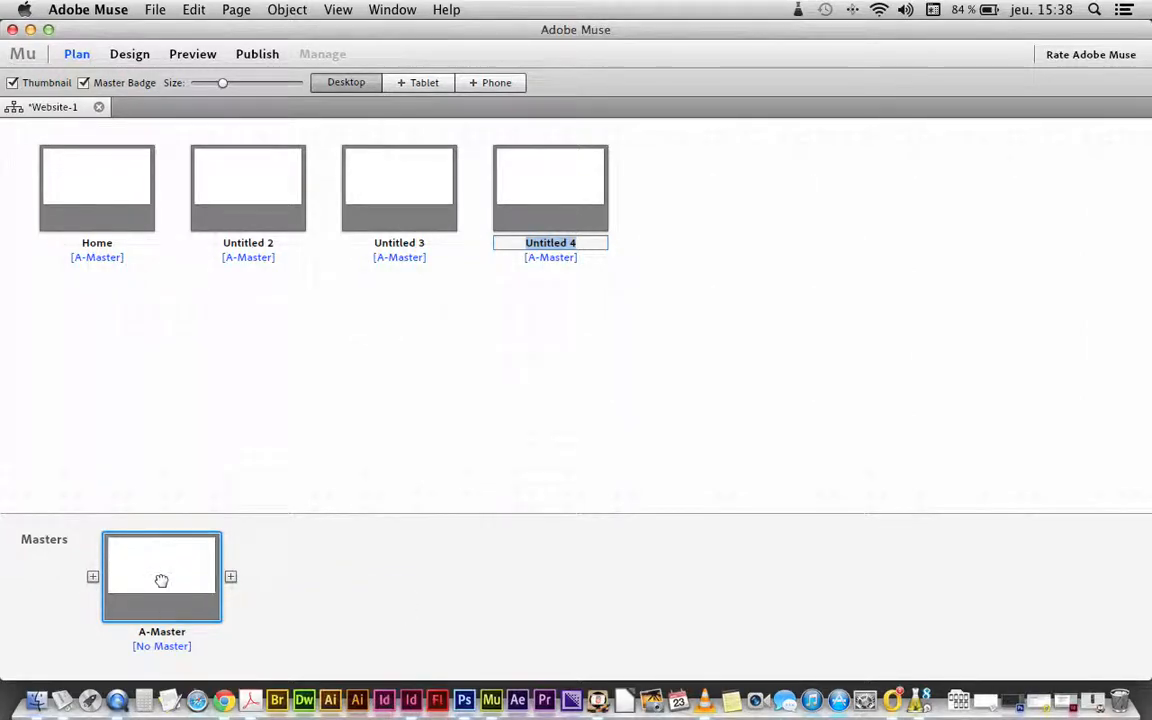
click(230, 577)
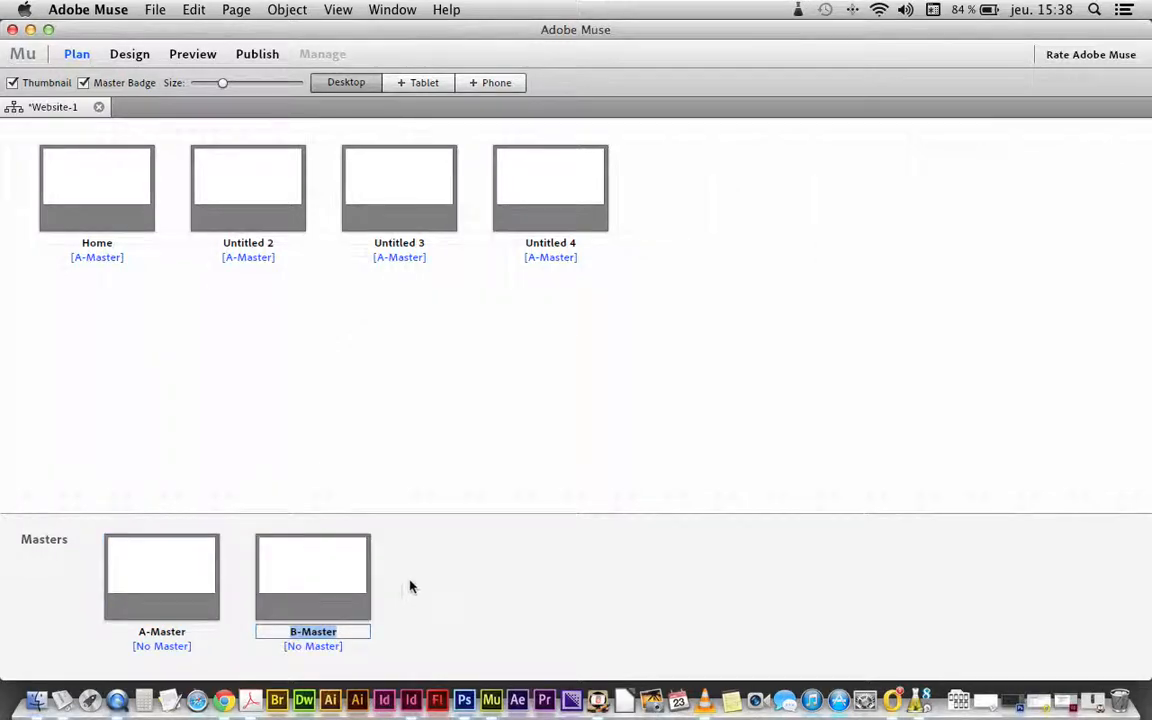
click(381, 577)
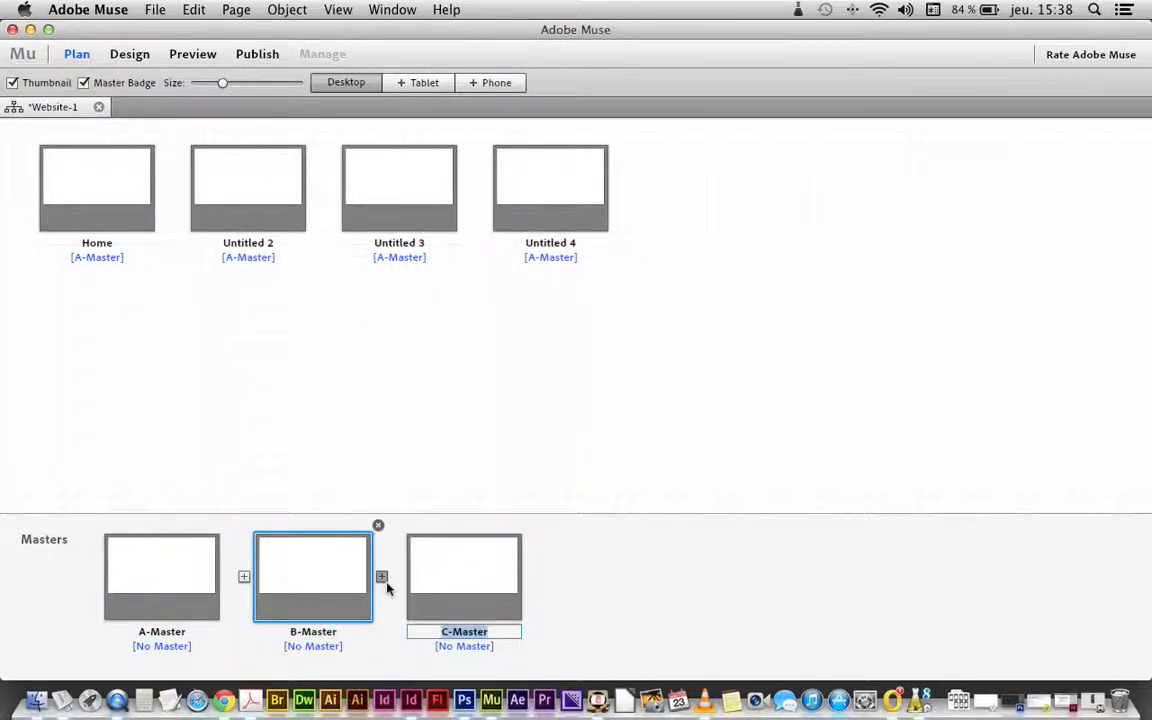
click(531, 528)
mouse_move(357, 566)
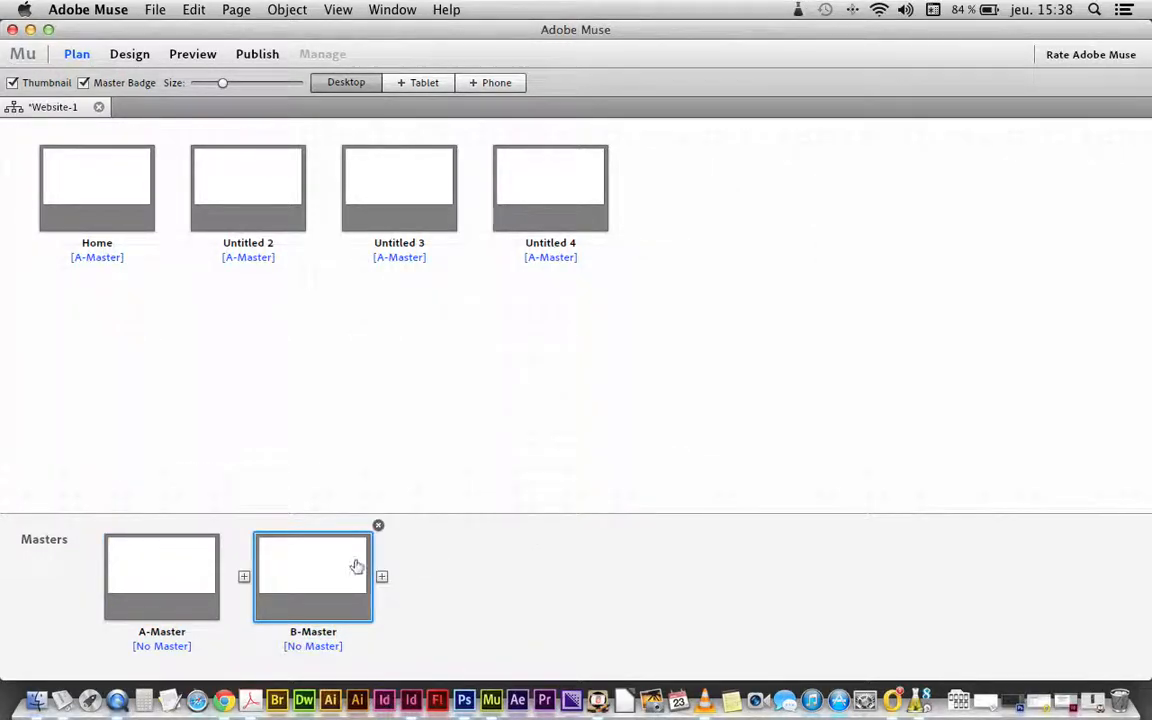
click(379, 527)
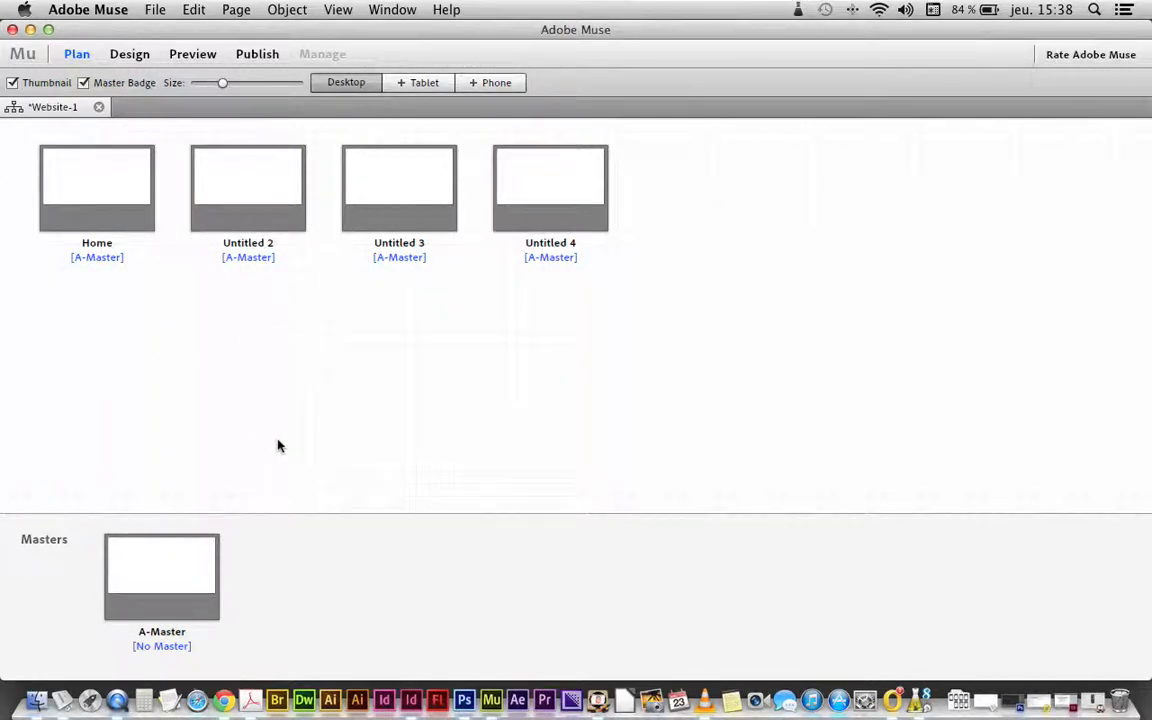
- Apply A-Master to the page next to Home, and replace it with a newly added second master
drag(141, 591, 231, 182)
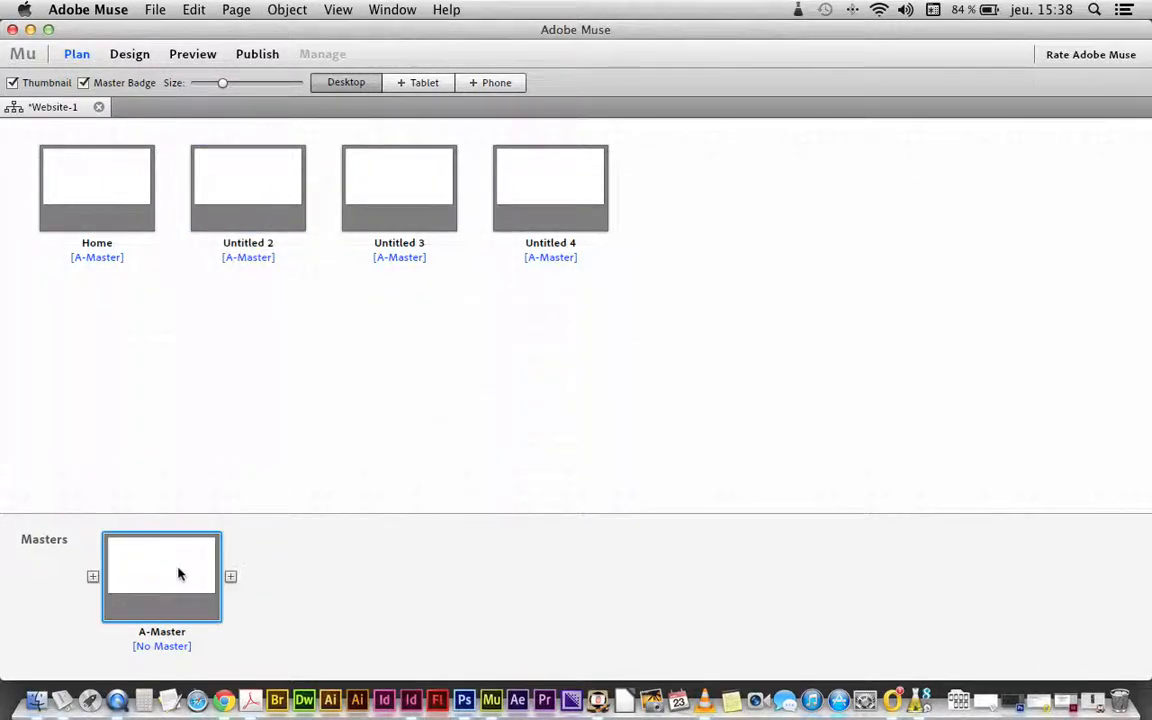
click(229, 578)
drag(306, 584, 235, 206)
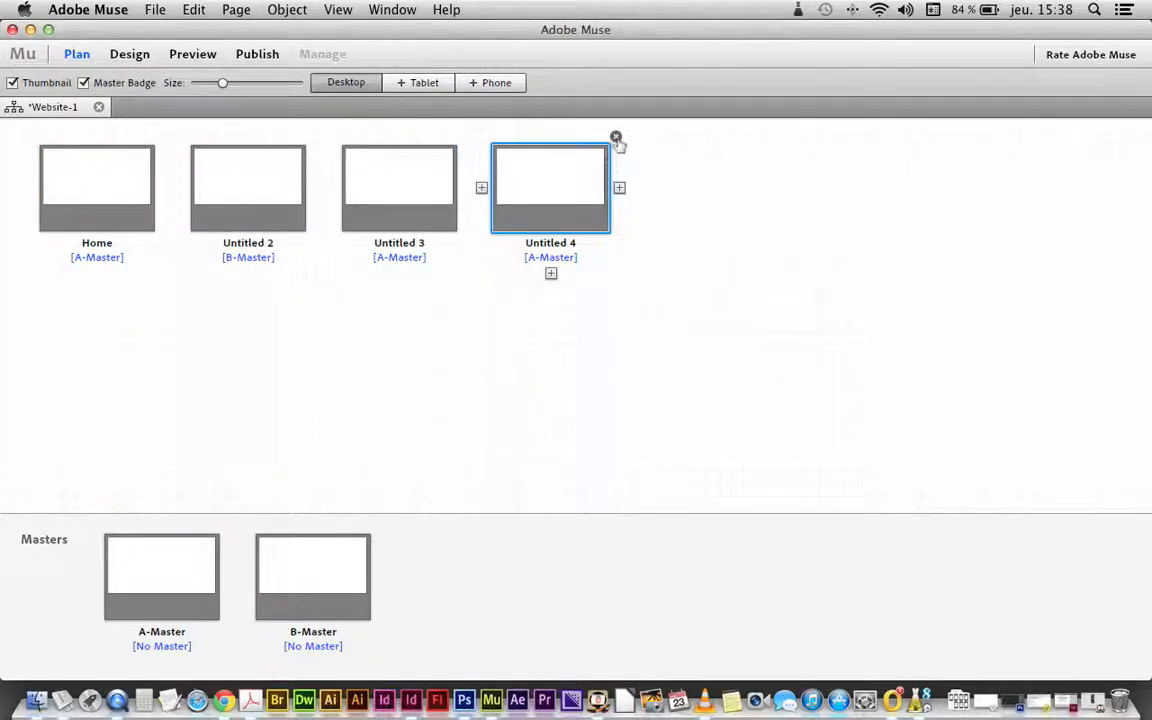
- Delete the three pages after Home and the B-Master page
click(616, 137)
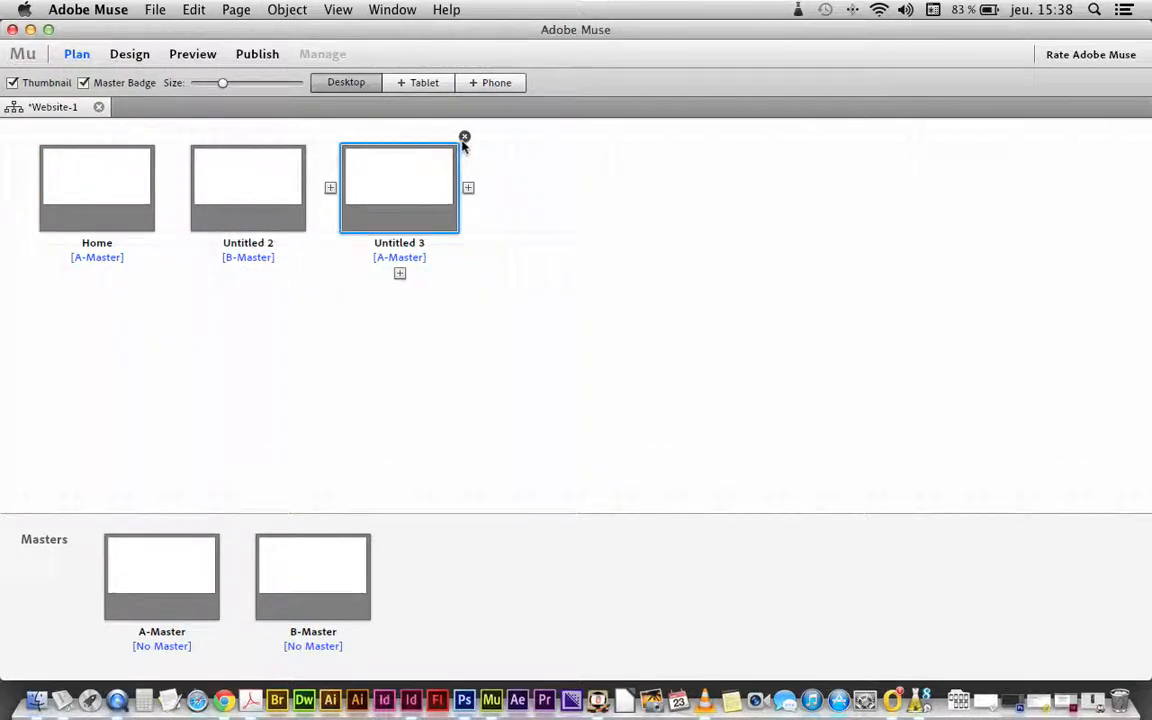
click(464, 137)
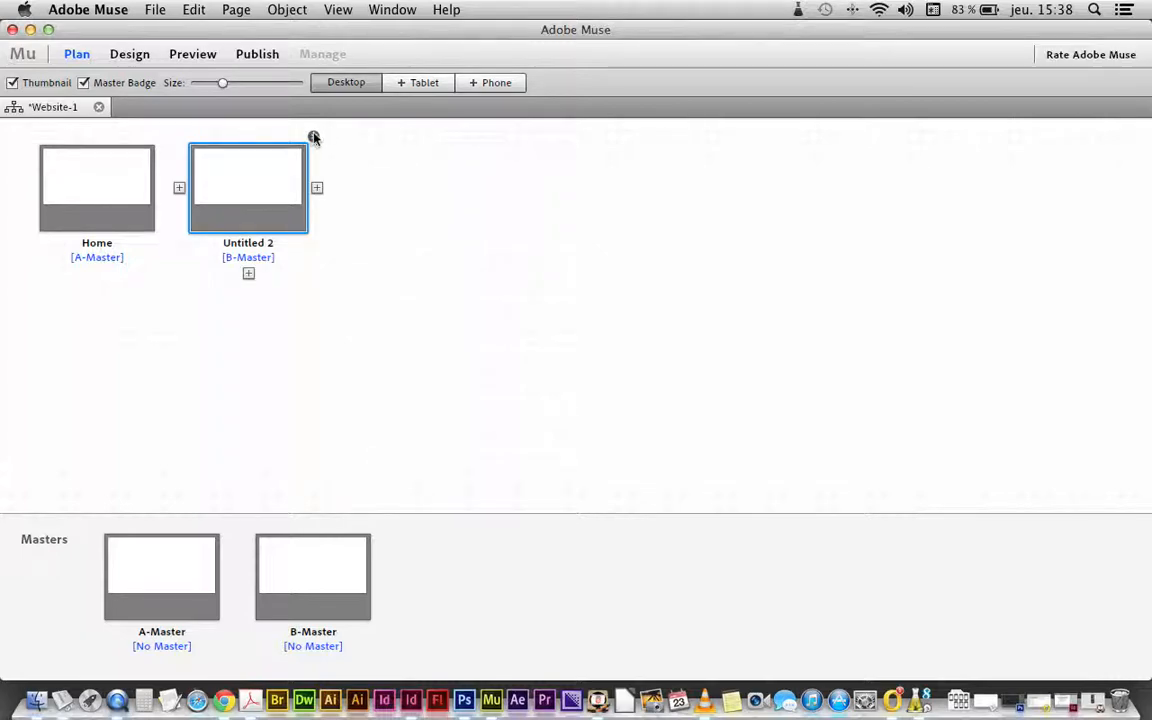
click(313, 137)
mouse_move(306, 538)
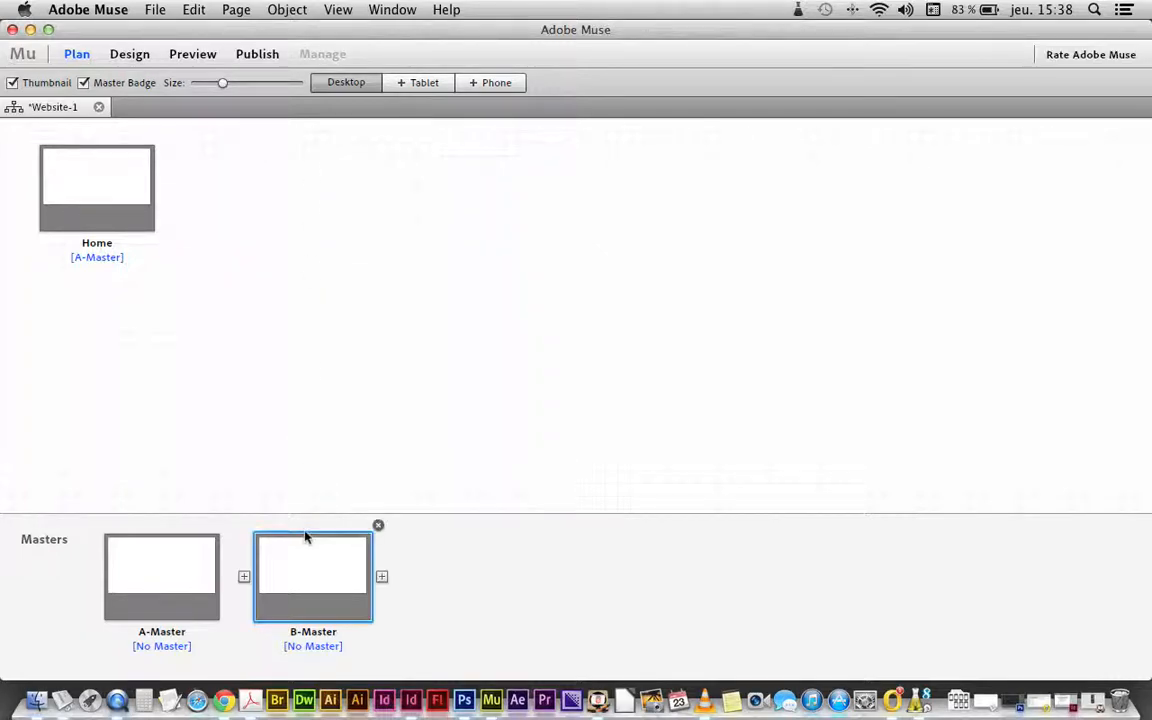
click(378, 527)
- Open A-Master for editing and raise its top-of-page guide to the upper edge of the browser area
mouse_move(155, 566)
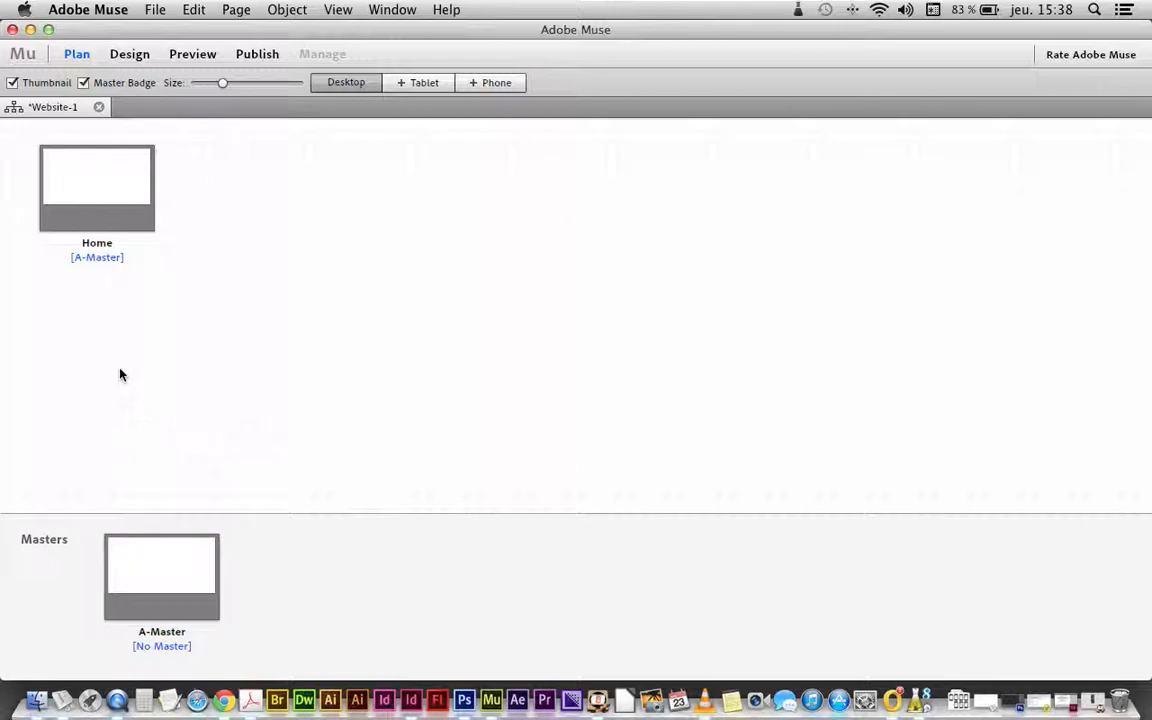
mouse_move(100, 228)
mouse_move(124, 577)
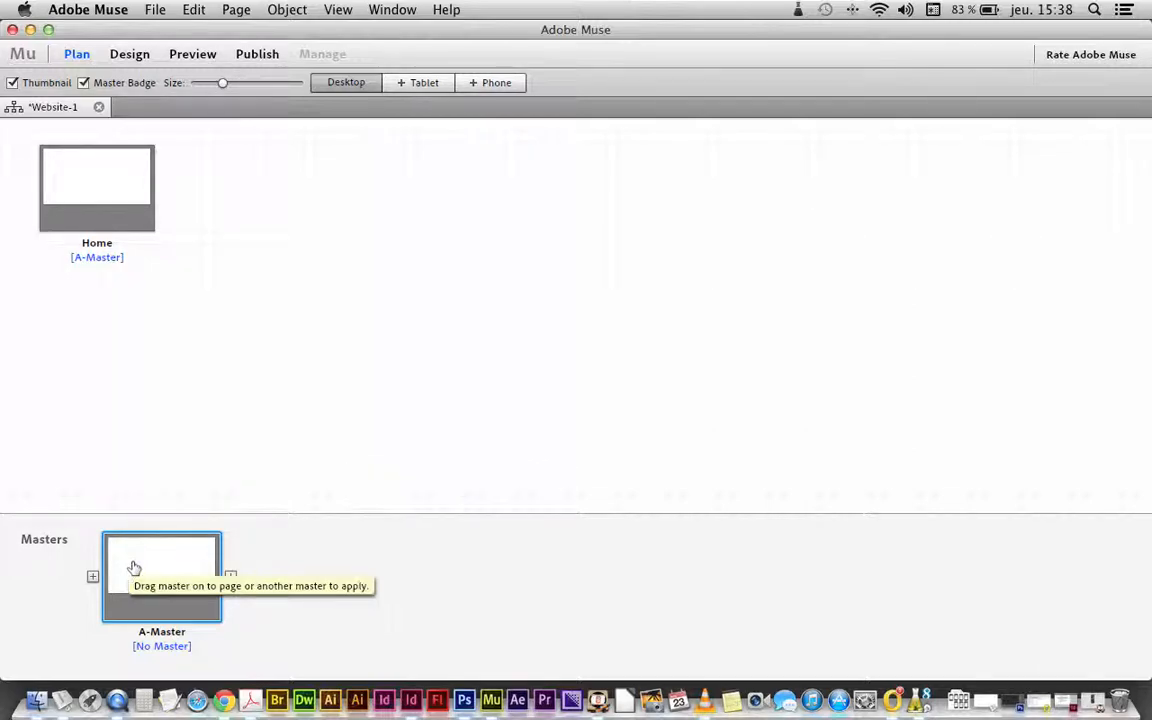
double_click(134, 562)
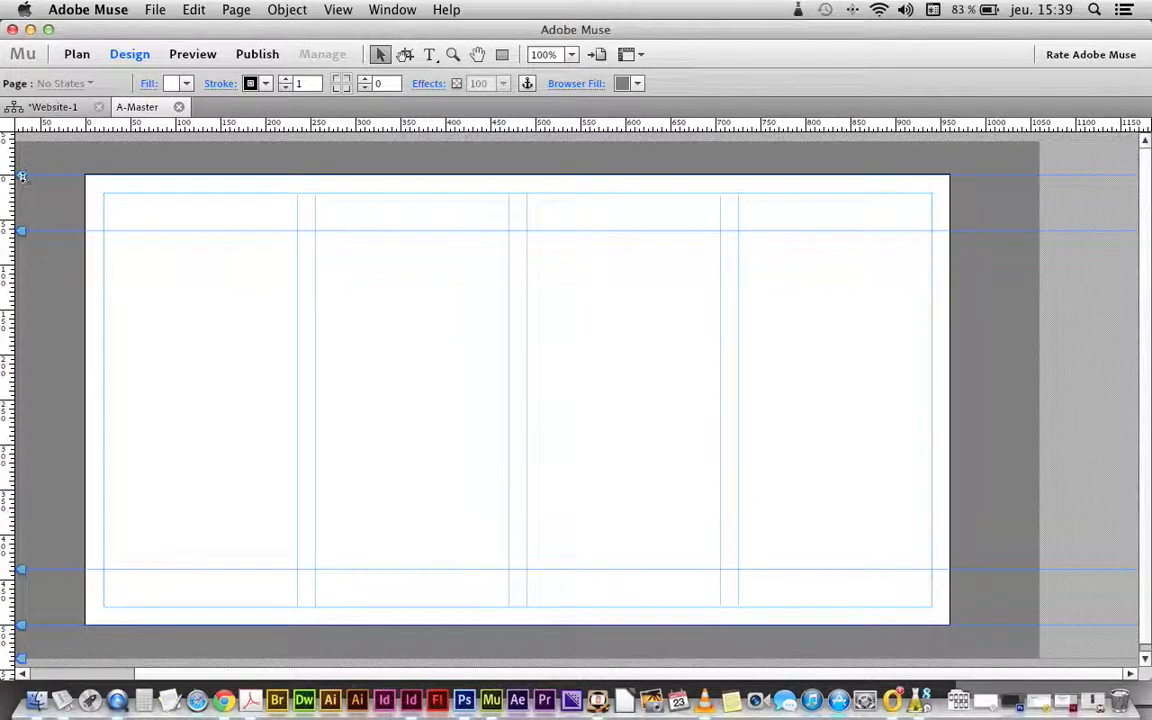
drag(21, 175, 33, 146)
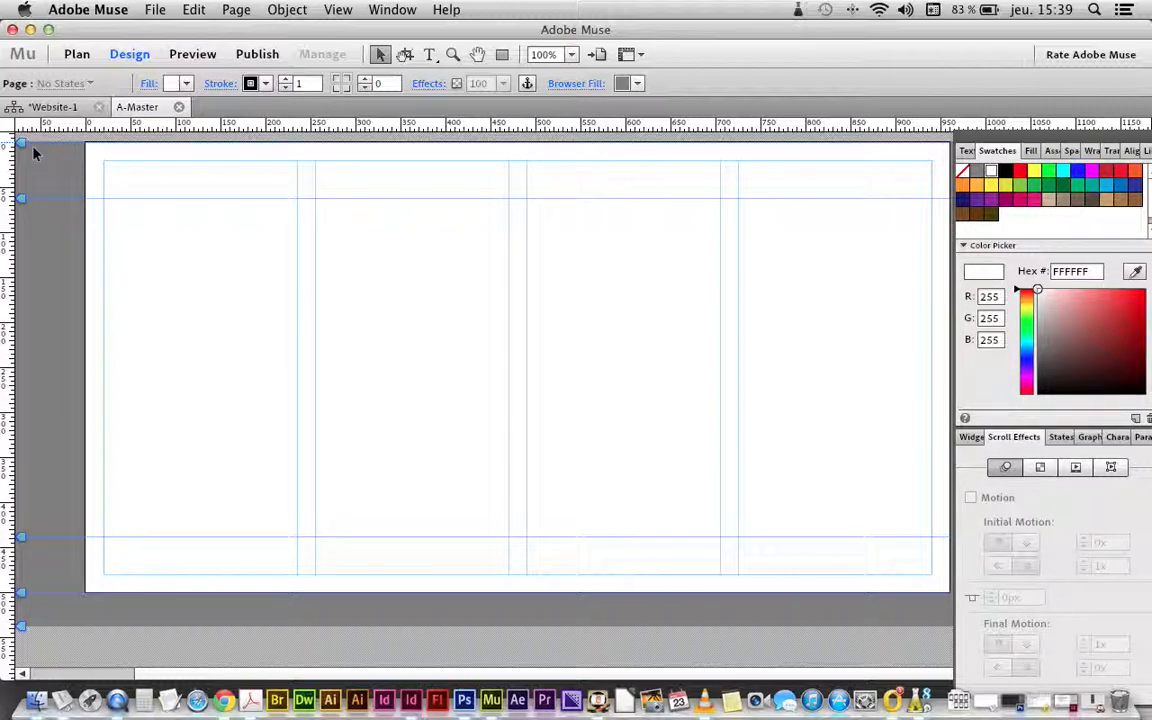
- Extend A-Master by lowering the bottom-of-page guide to about 680 px and the footer guide to about 530 px
mouse_move(22, 594)
mouse_down()
mouse_move(22, 639)
mouse_move(31, 591)
mouse_move(31, 609)
mouse_up()
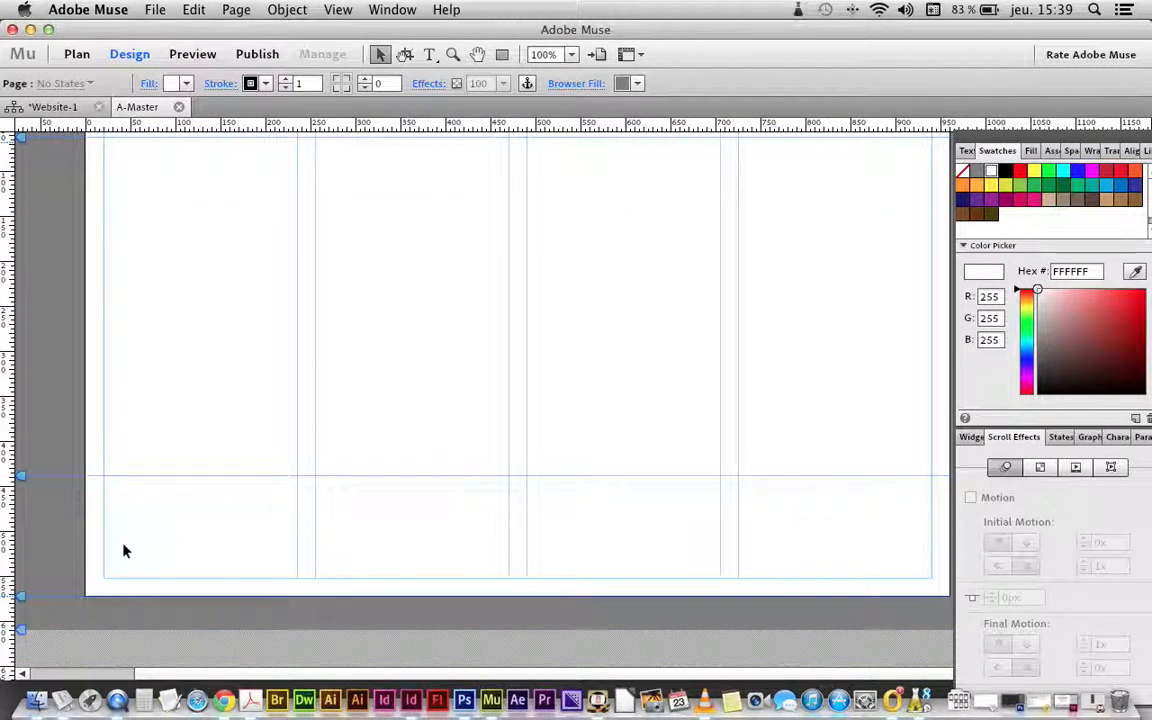
scroll(124, 550, up, 2)
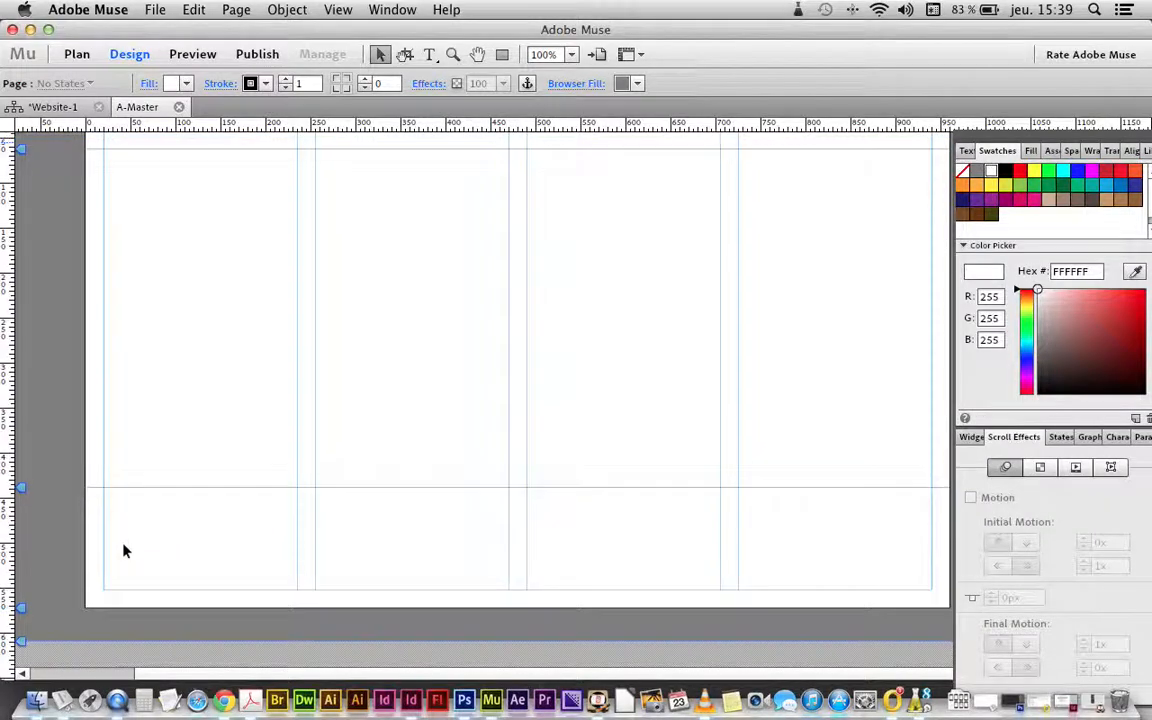
drag(23, 508, 22, 483)
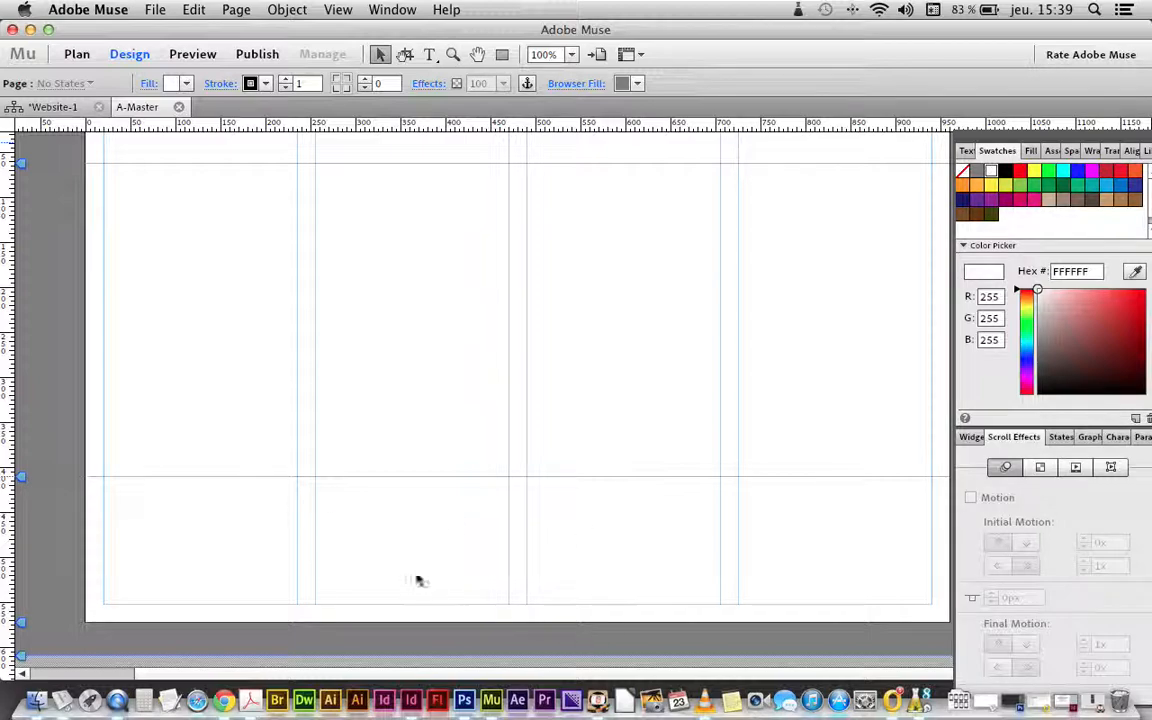
scroll(512, 543, up, 3)
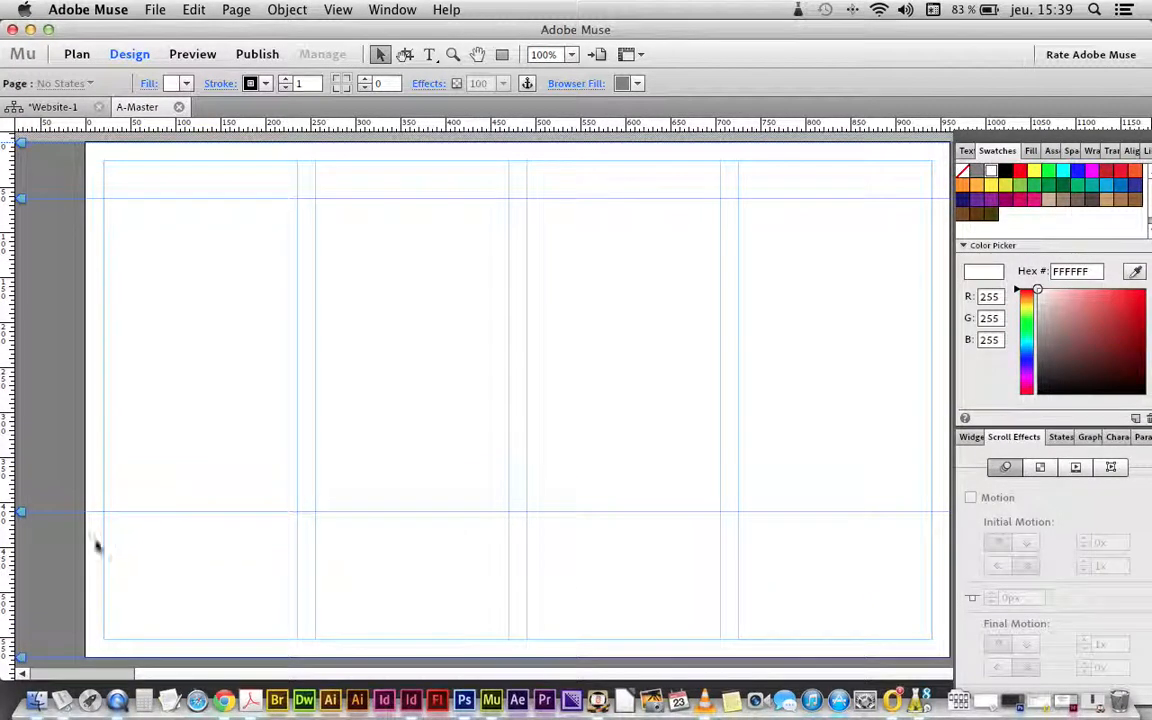
scroll(29, 518, down, 3)
mouse_move(26, 636)
mouse_down()
mouse_move(31, 627)
mouse_move(28, 636)
mouse_up()
scroll(15, 430, left, 3)
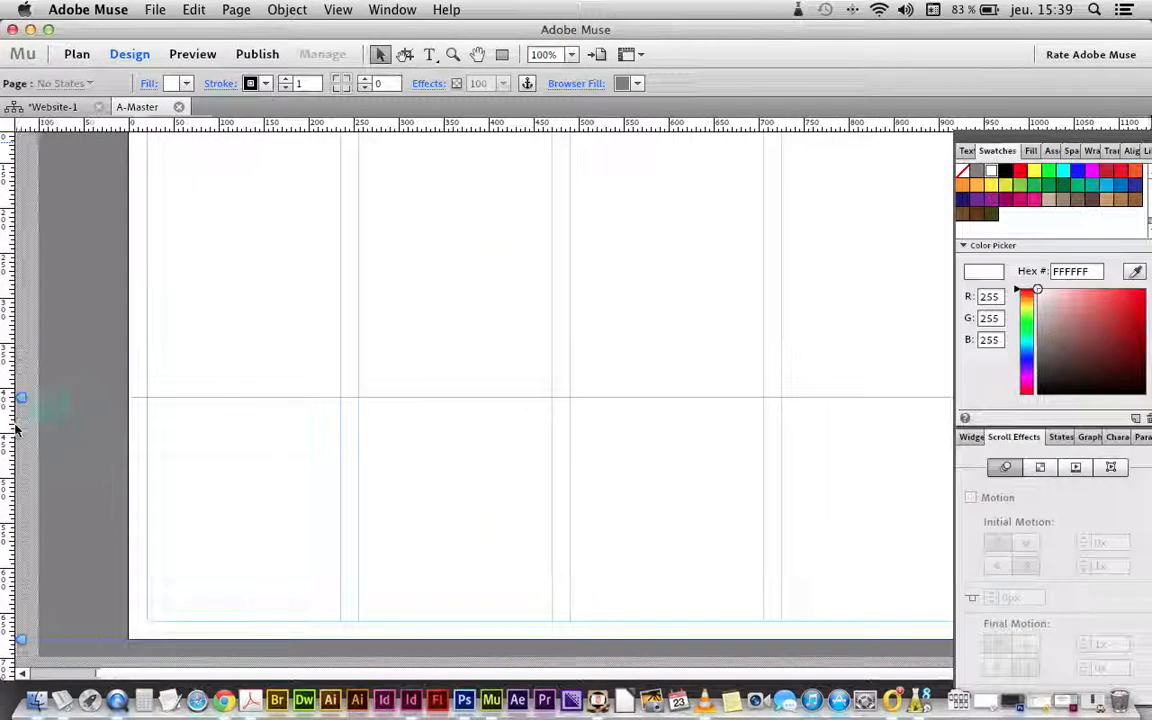
scroll(15, 430, left, 5)
drag(21, 397, 21, 506)
scroll(260, 478, up, 5)
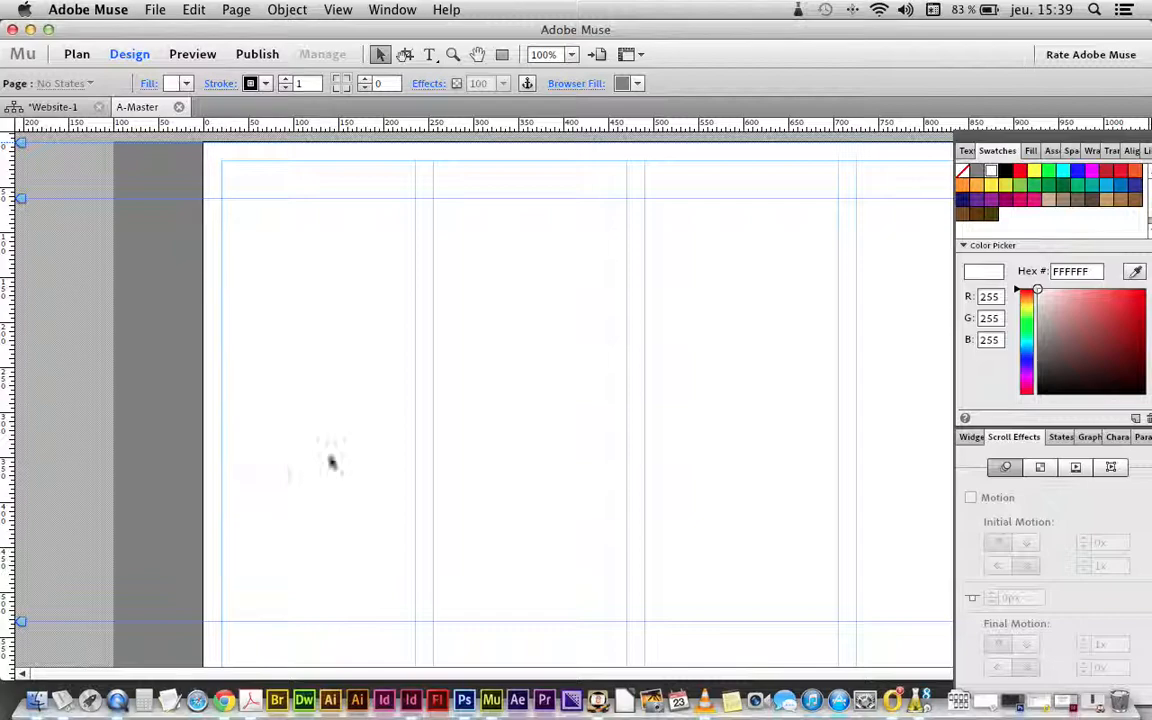
- Move the floating panels aside so that they no longer cover the four-column page area
scroll(564, 434, down, 1)
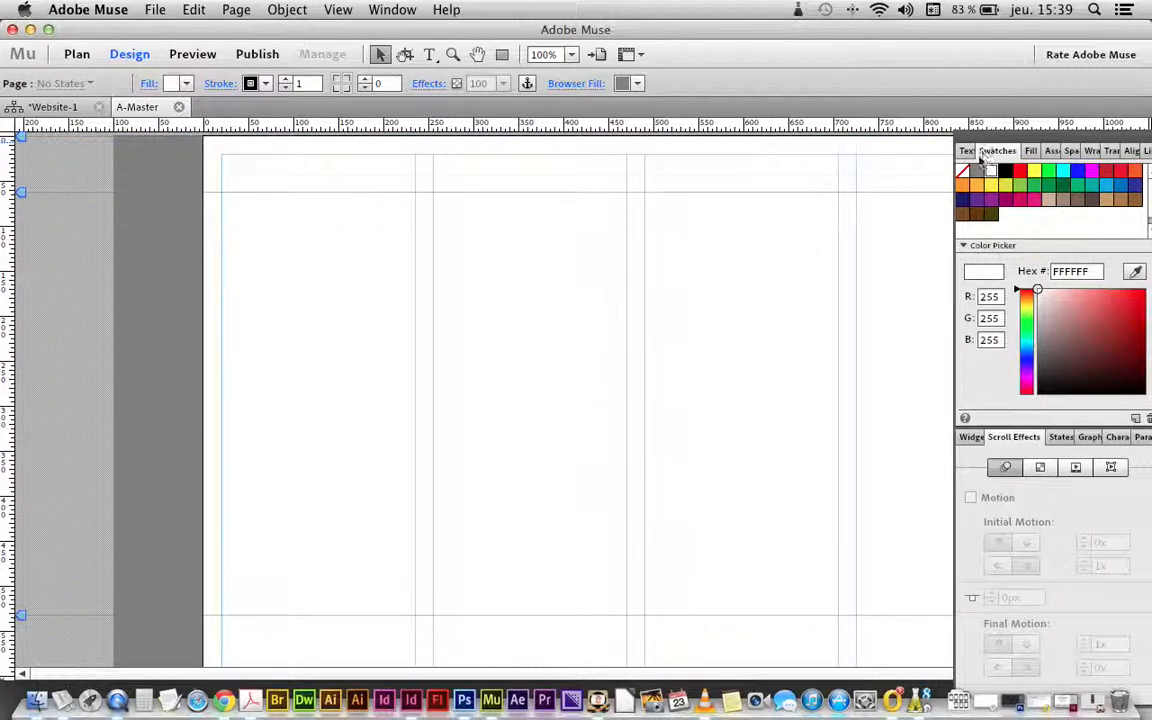
drag(1040, 126, 1147, 145)
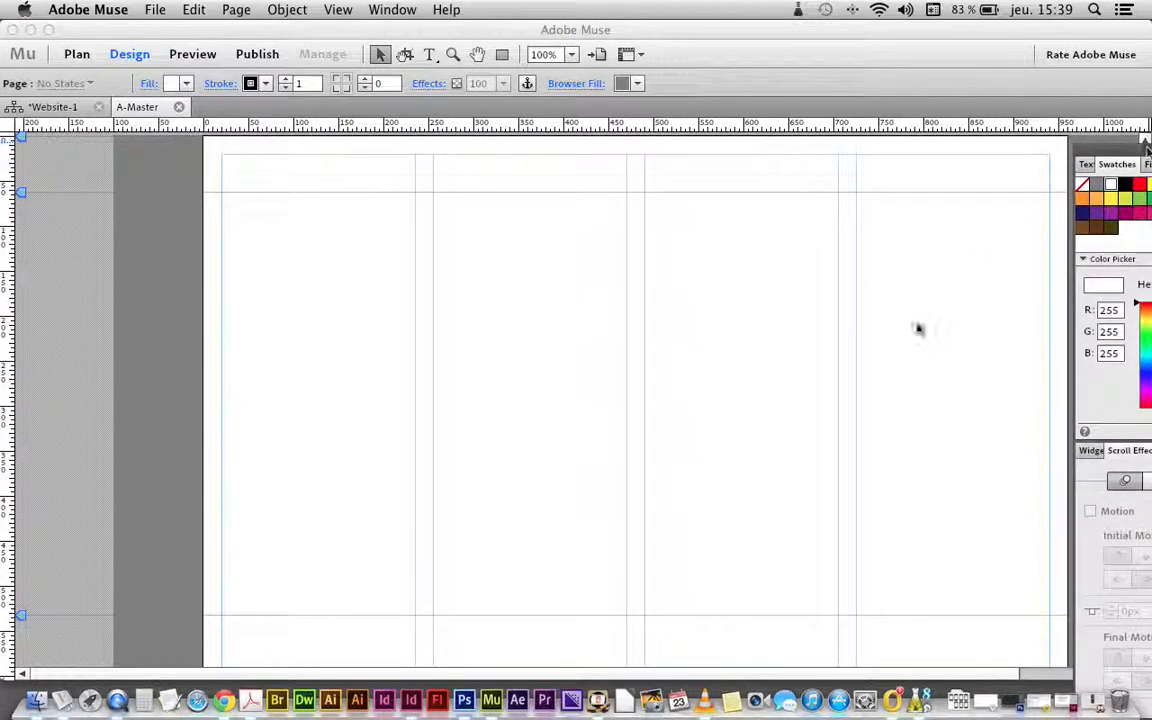
drag(943, 674, 1045, 668)
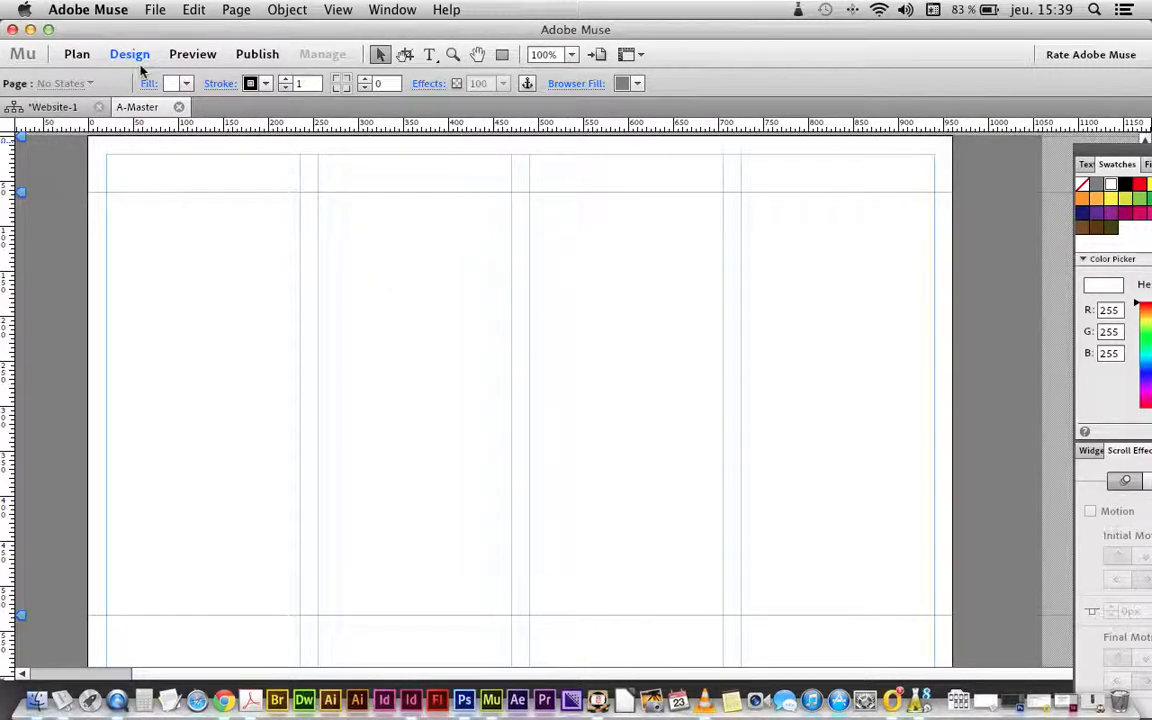
- Place John.jpeg at its original size on the master page and delete it
click(154, 9)
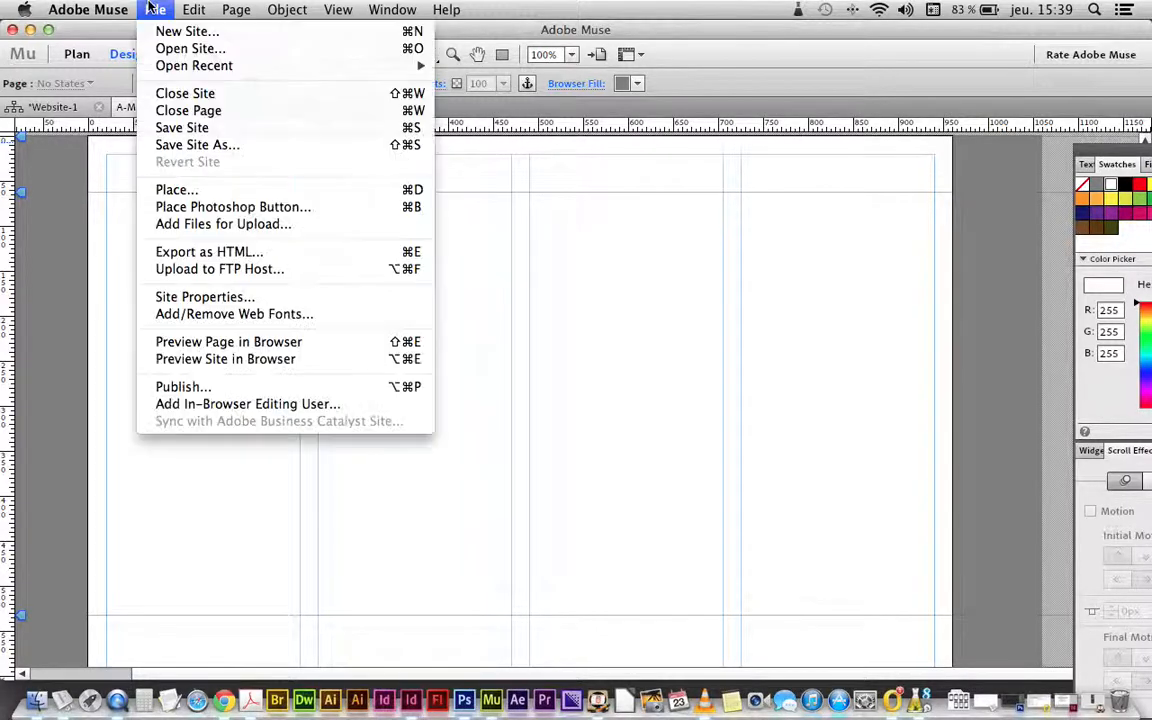
click(226, 192)
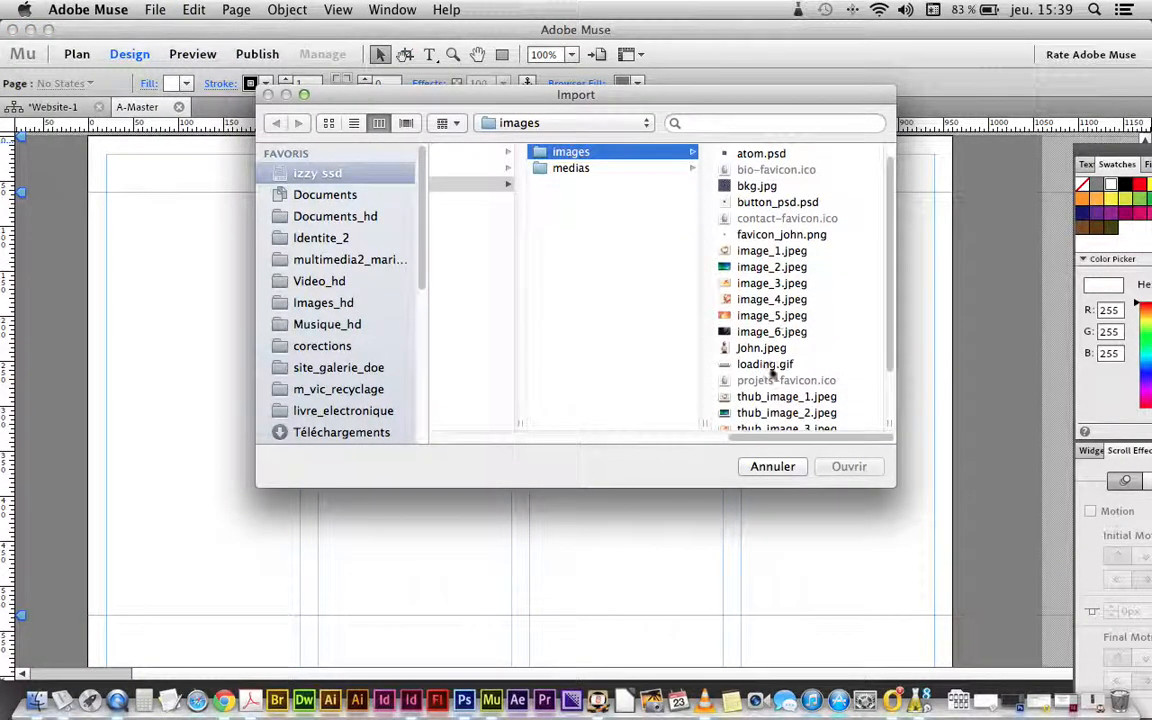
click(765, 360)
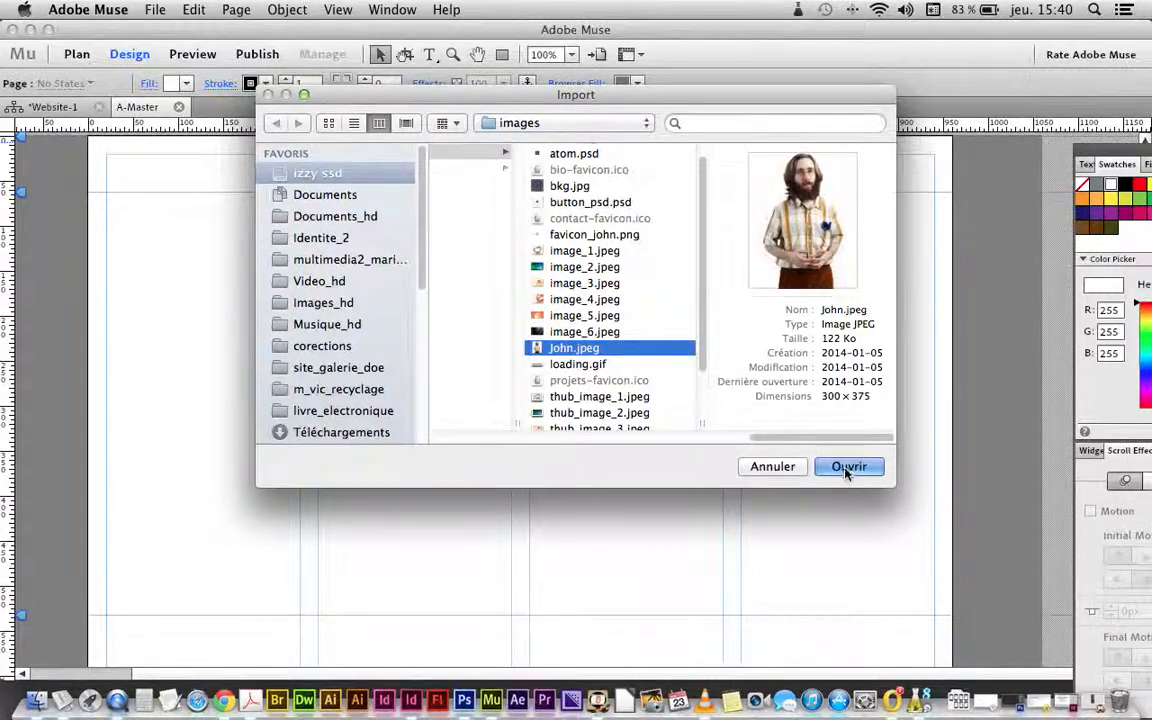
click(846, 467)
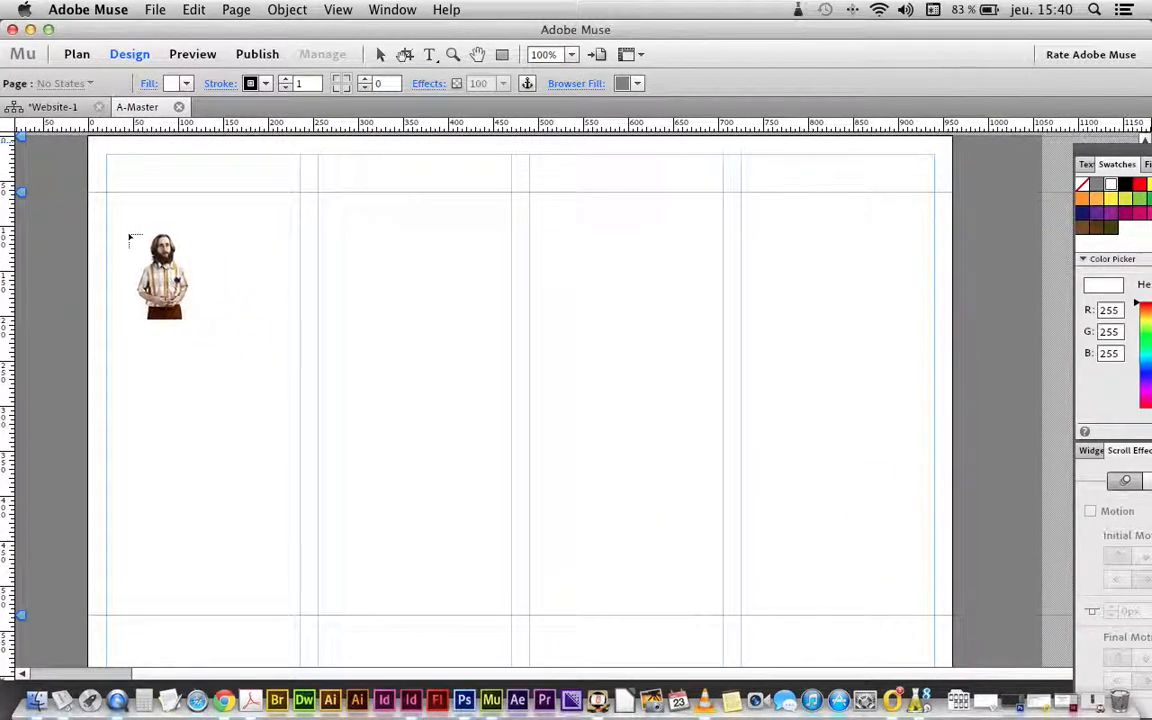
click(134, 235)
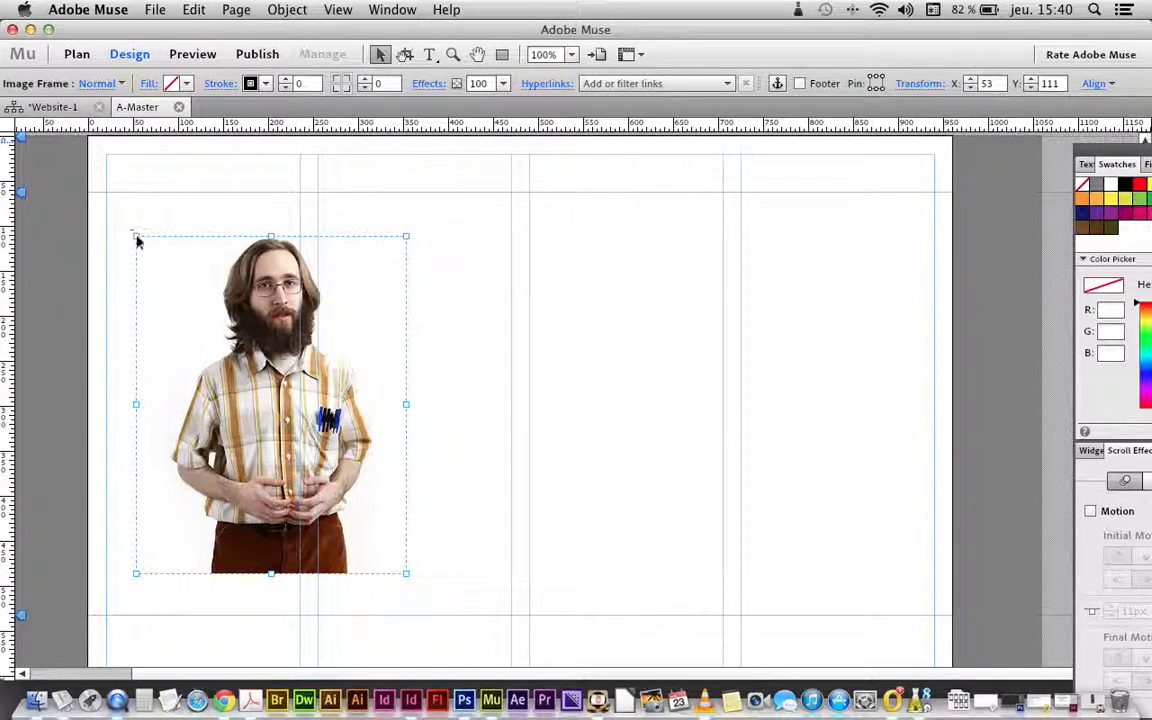
key(Delete)
- Place John.jpeg in a drawn frame about 167 px wide starting at the first column's outer margin, and delete it
click(115, 9)
mouse_move(149, 10)
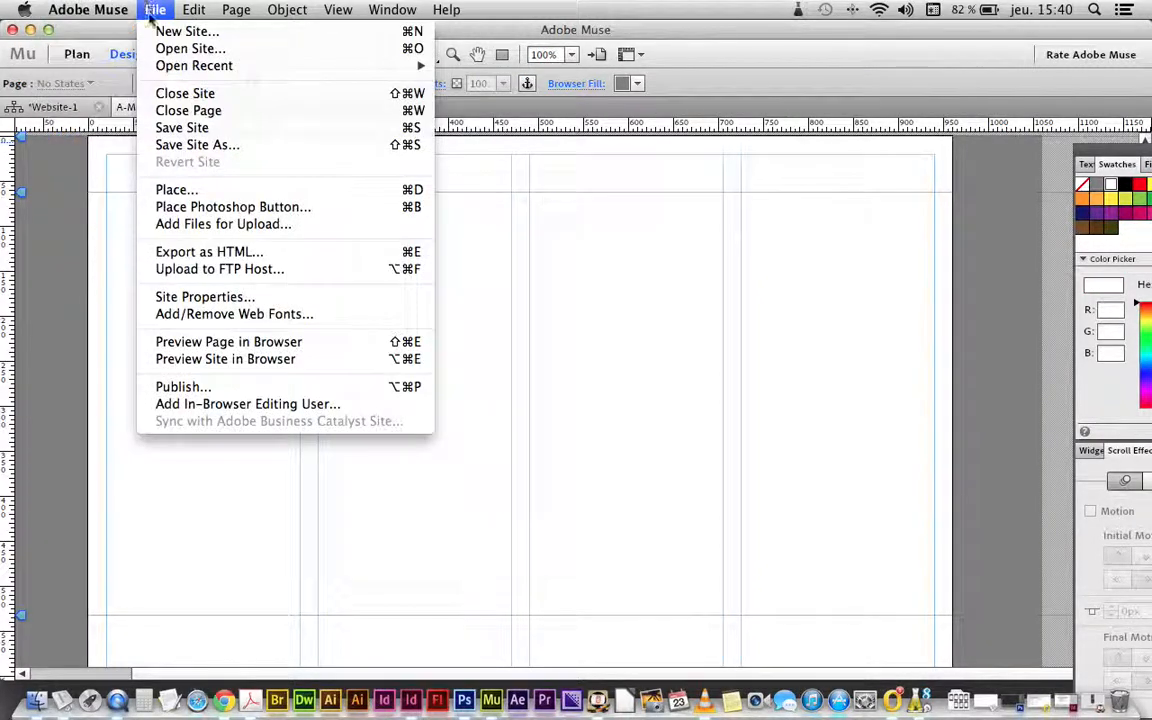
click(187, 189)
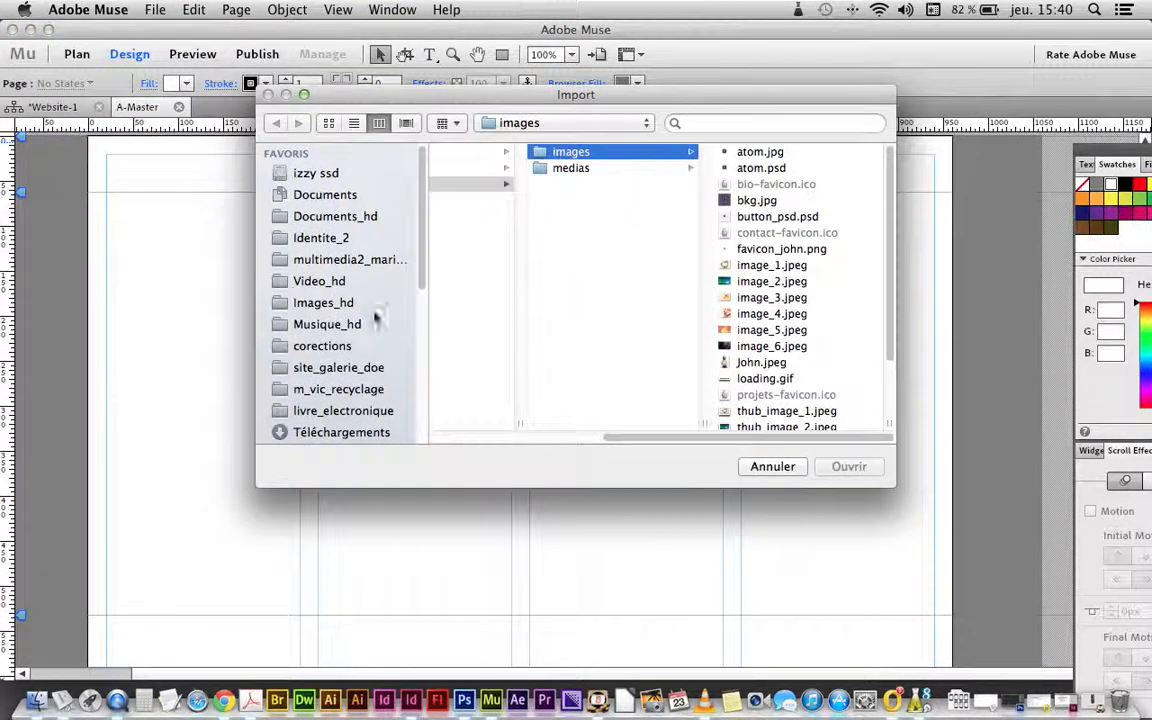
click(761, 362)
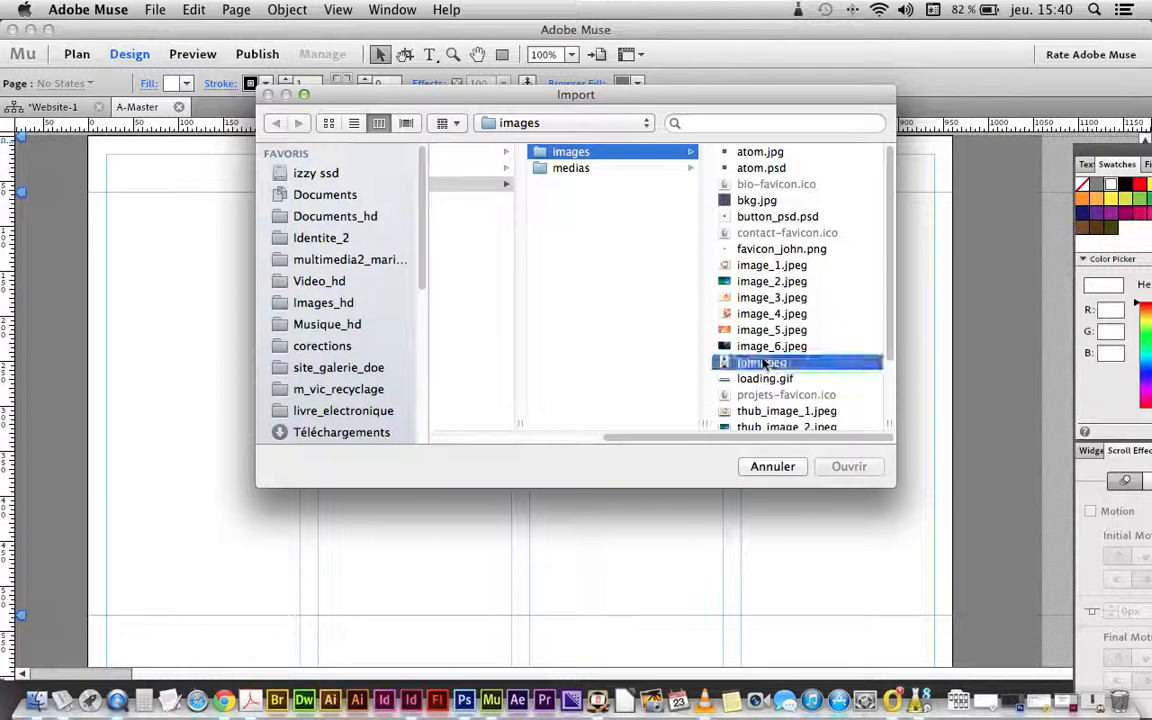
click(847, 467)
click(176, 318)
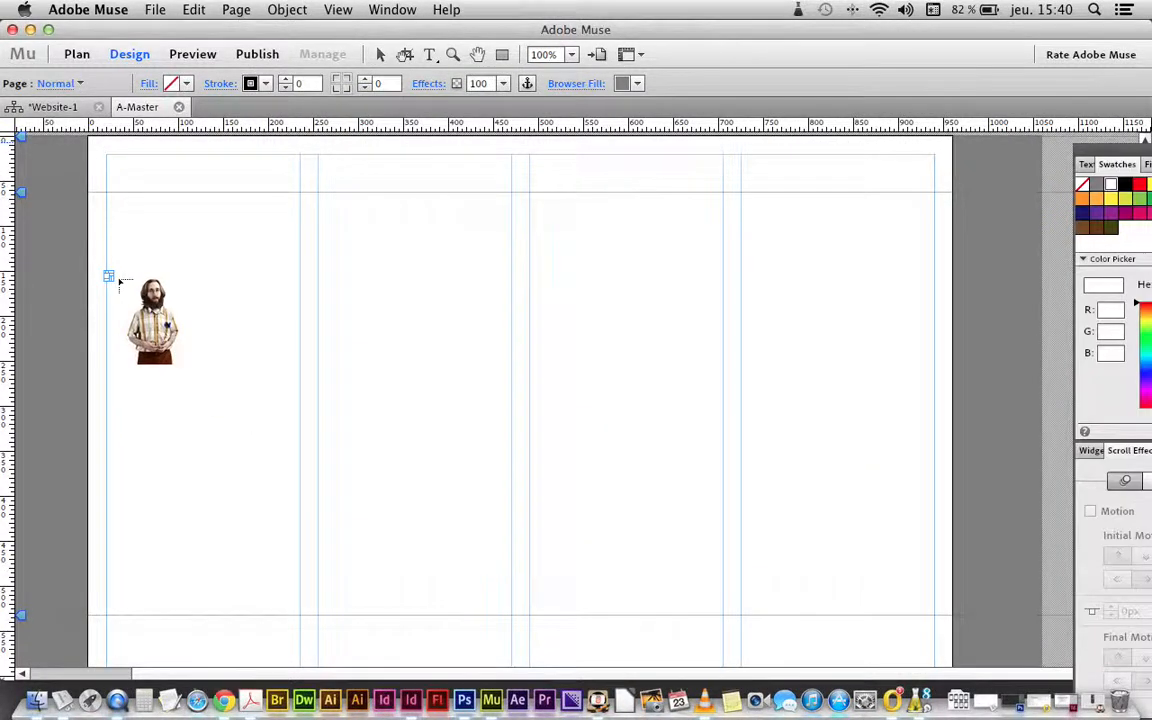
drag(107, 273, 257, 430)
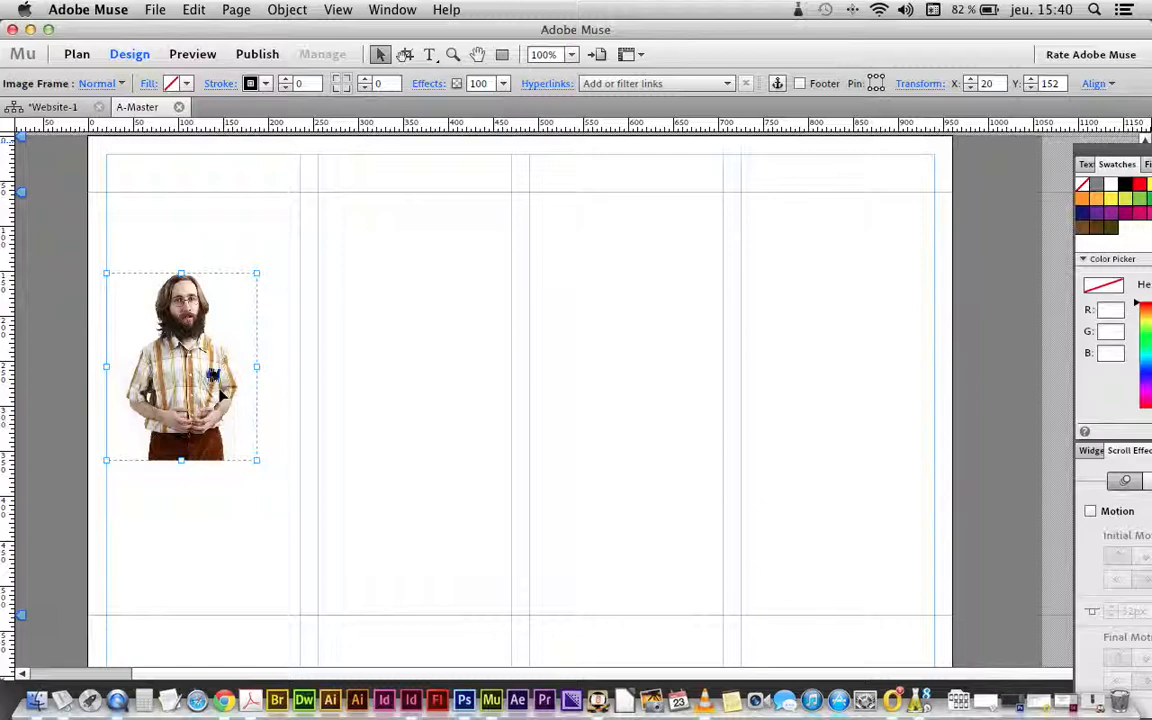
key(Delete)
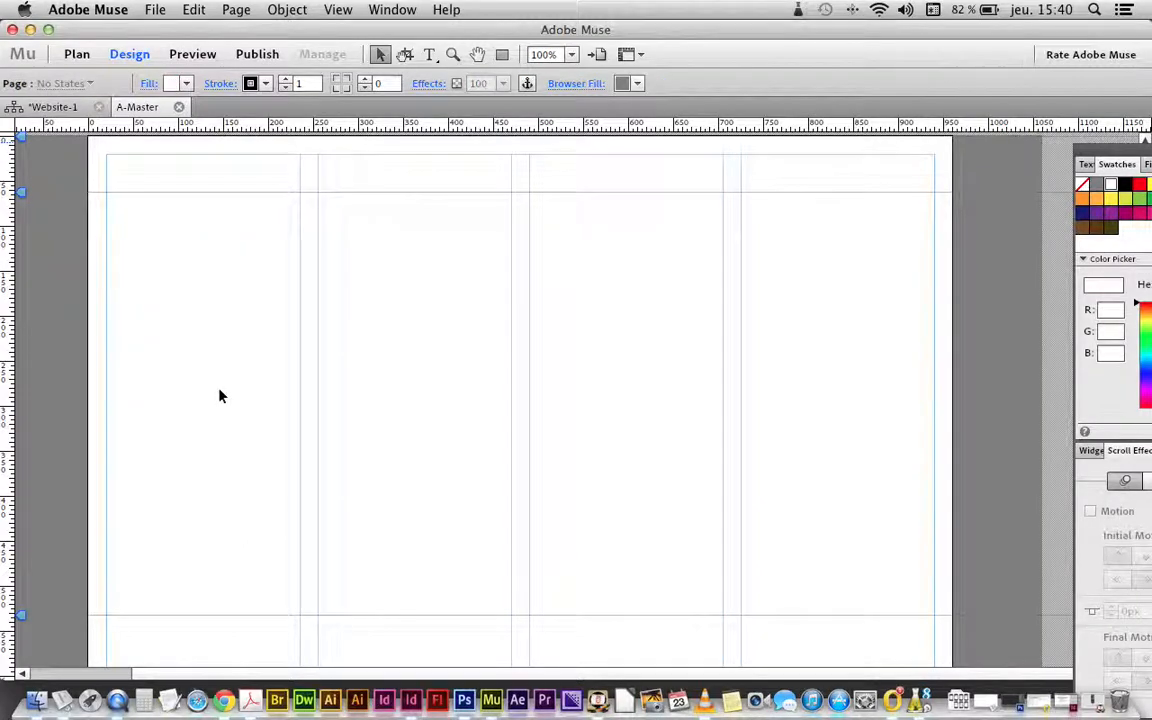
- Place John.jpeg at its original size over the first column and rest its lower edge on the footer guide
key(super+d)
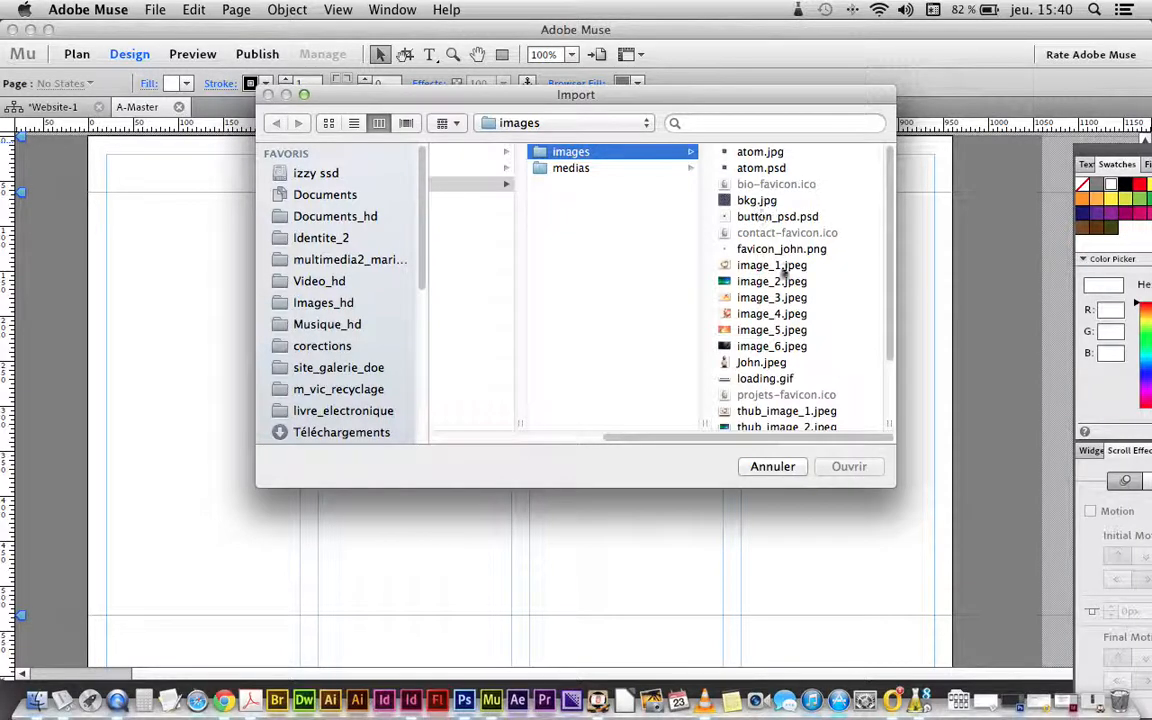
click(765, 362)
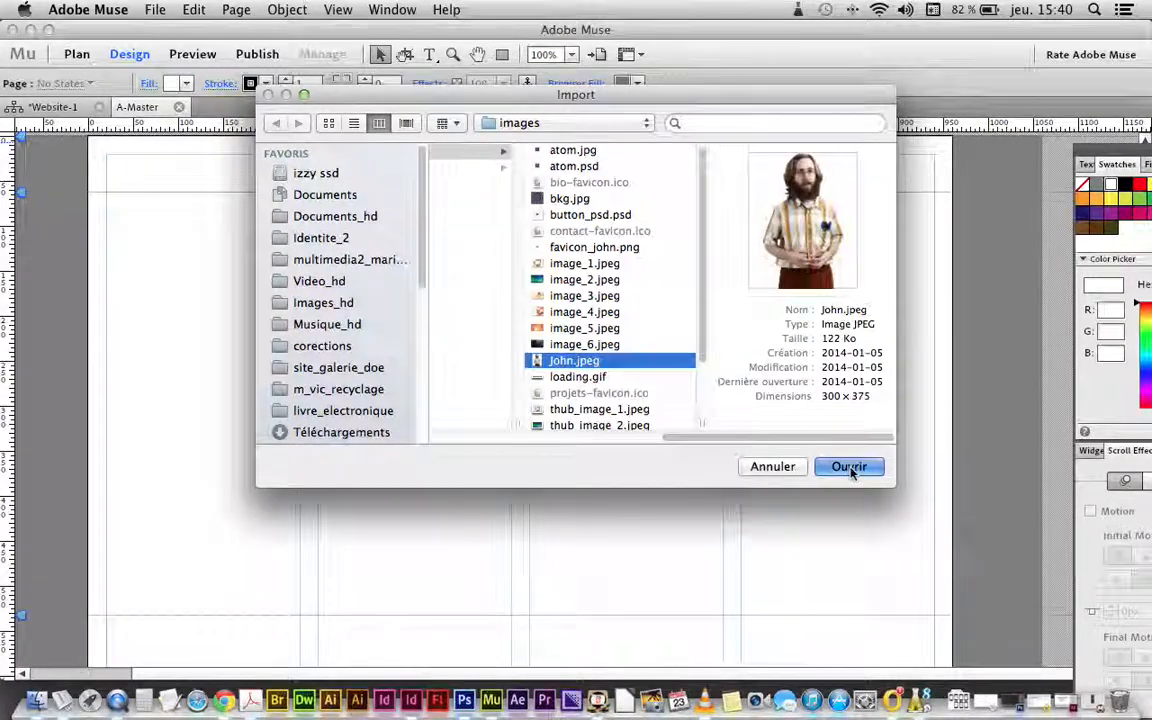
click(848, 466)
click(214, 371)
drag(310, 444, 175, 360)
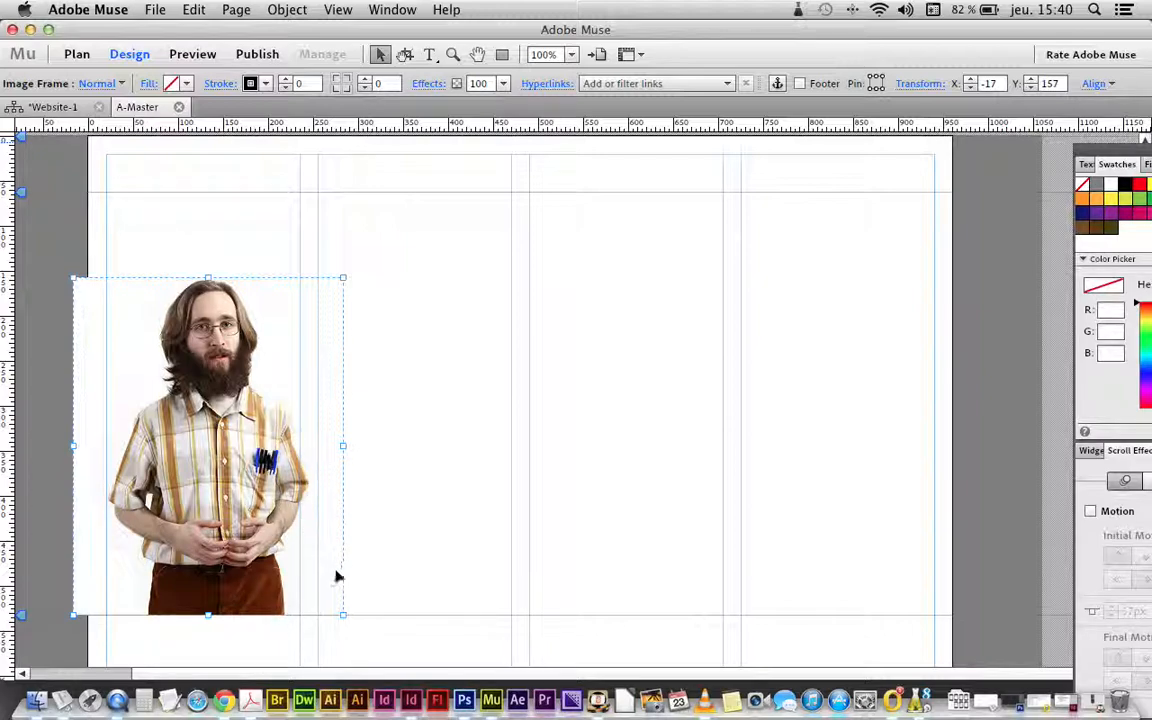
- Scale the portrait down proportionally to about 280 px wide and stand it on the footer guide at X -12, Y 182
drag(342, 617, 330, 611)
key(super+z)
drag(342, 274, 298, 297)
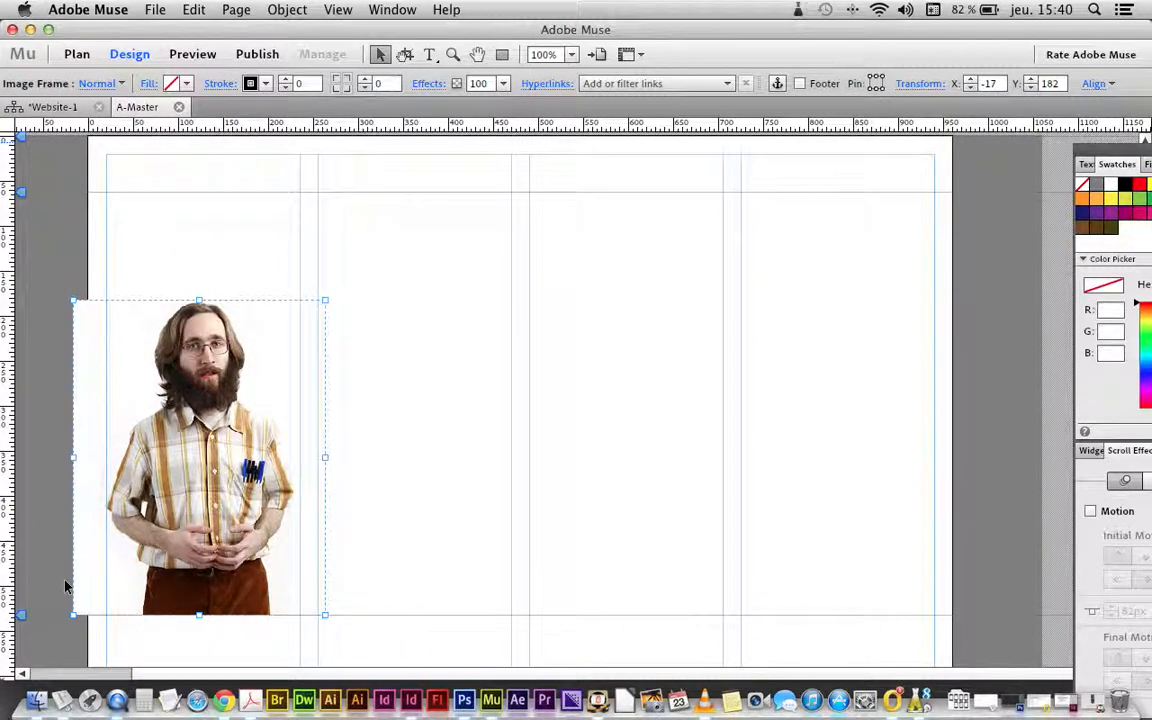
drag(70, 614, 84, 612)
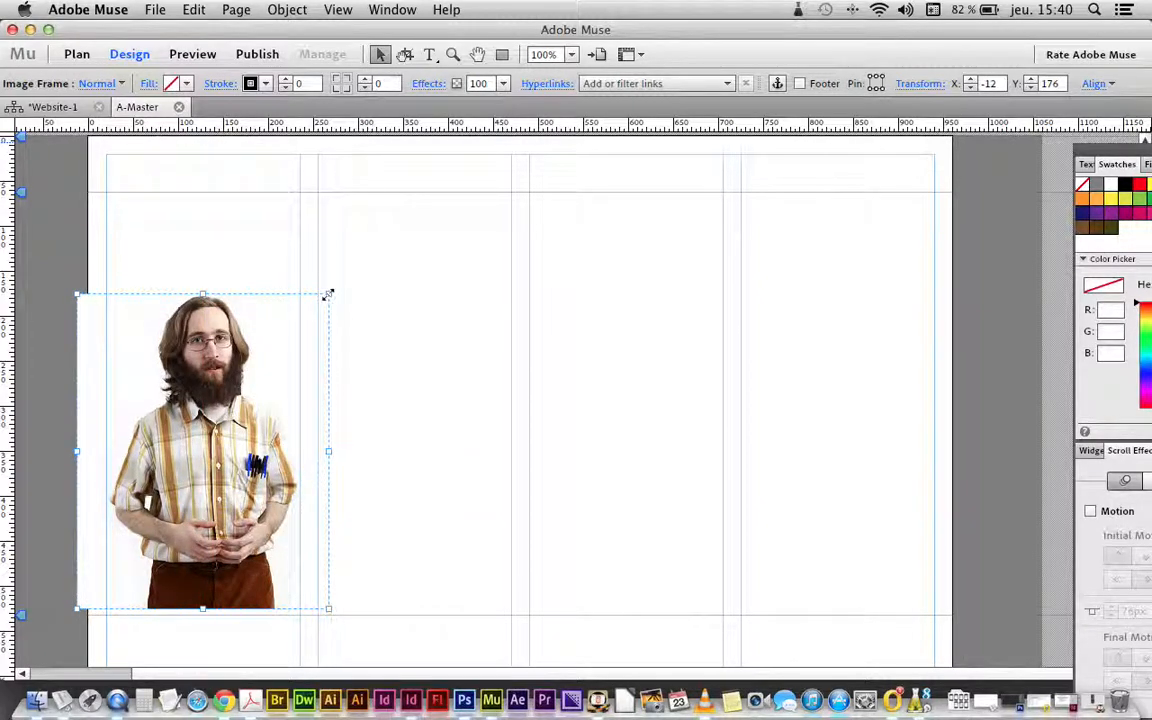
drag(328, 295, 314, 509)
key(cmd+z)
drag(241, 533, 241, 540)
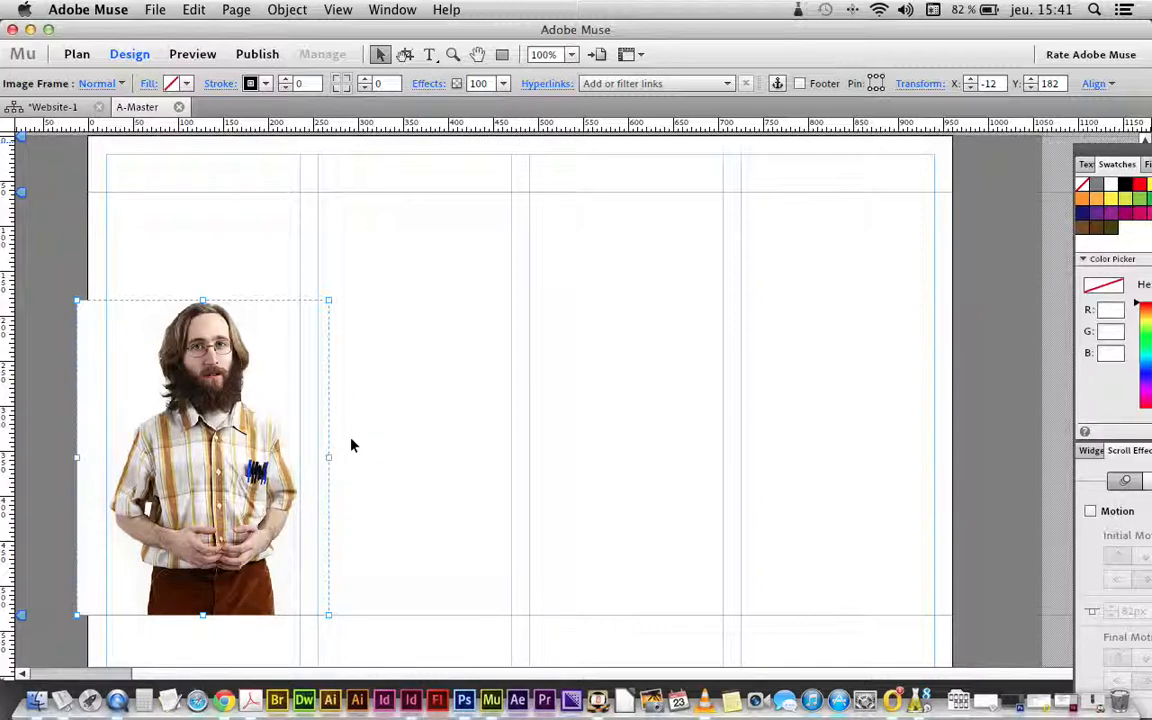
- Crop both sides of the portrait with the Crop tool so that it fits the first column's width
click(405, 55)
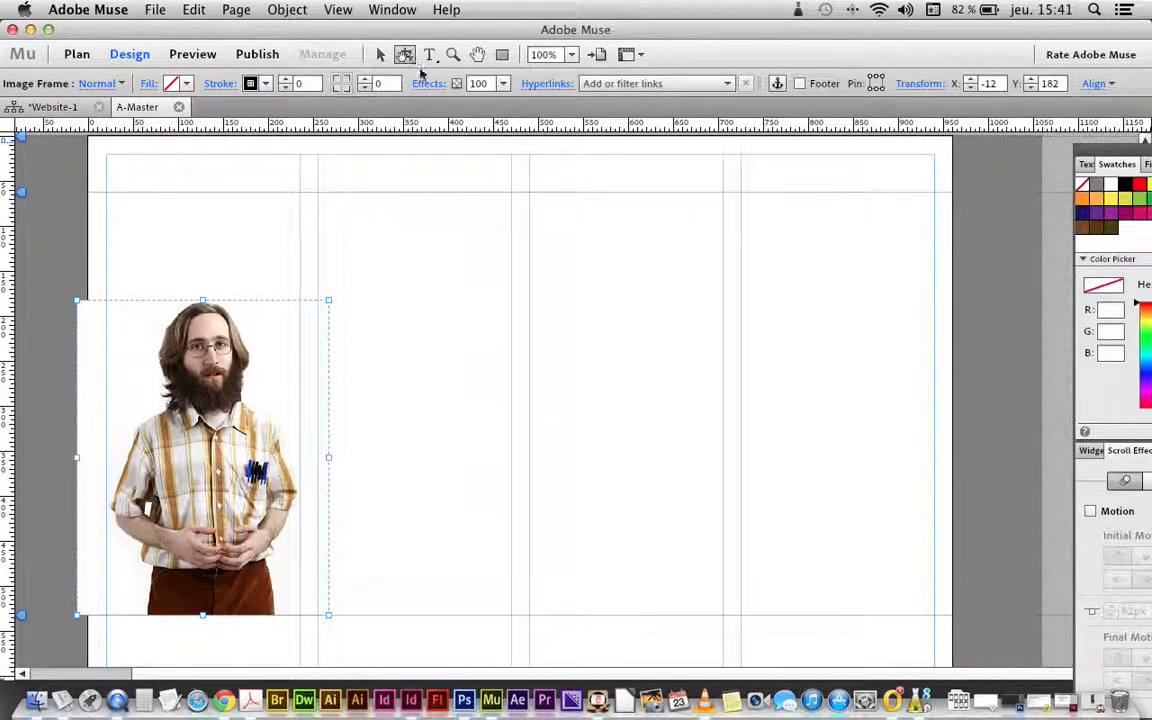
drag(328, 457, 300, 458)
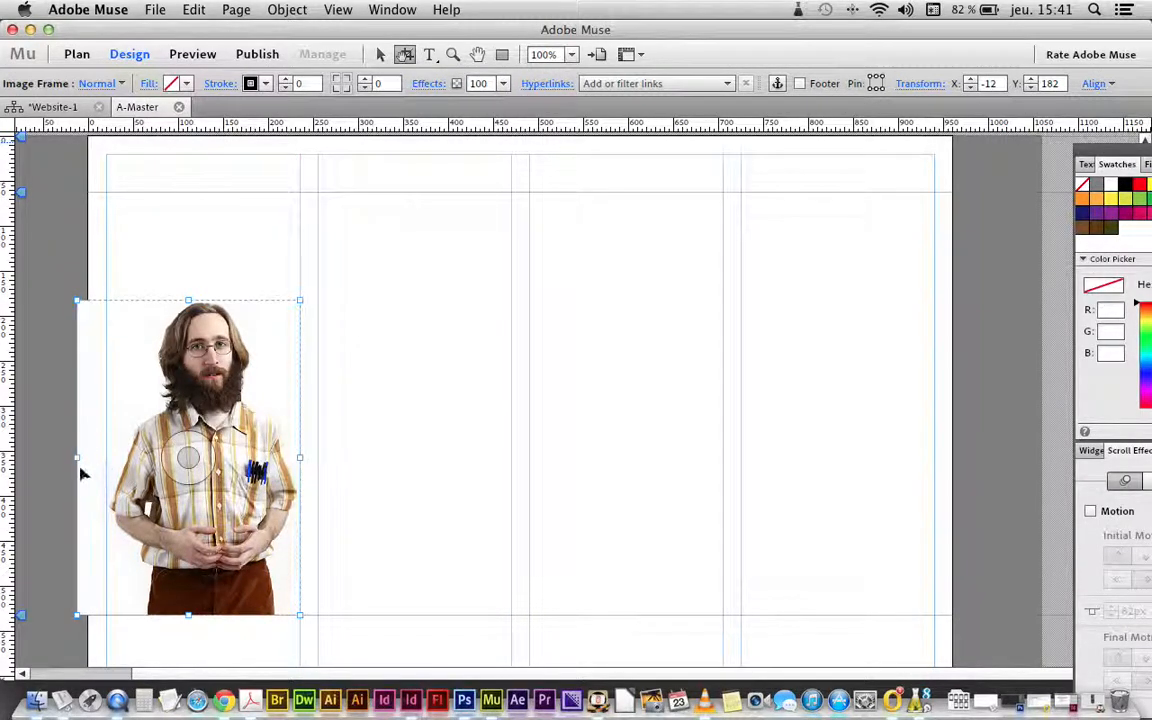
drag(80, 458, 105, 458)
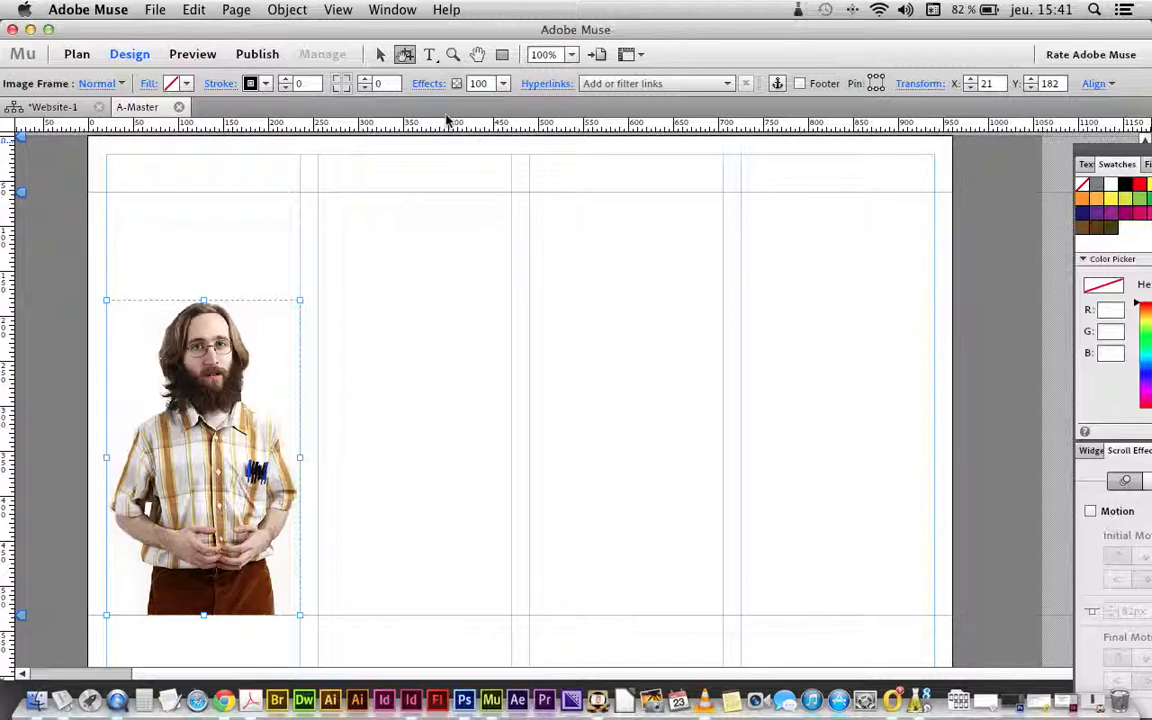
- Lower the header guide to about 115 px and add a header text frame across all four columns containing the site owner's full name
click(429, 55)
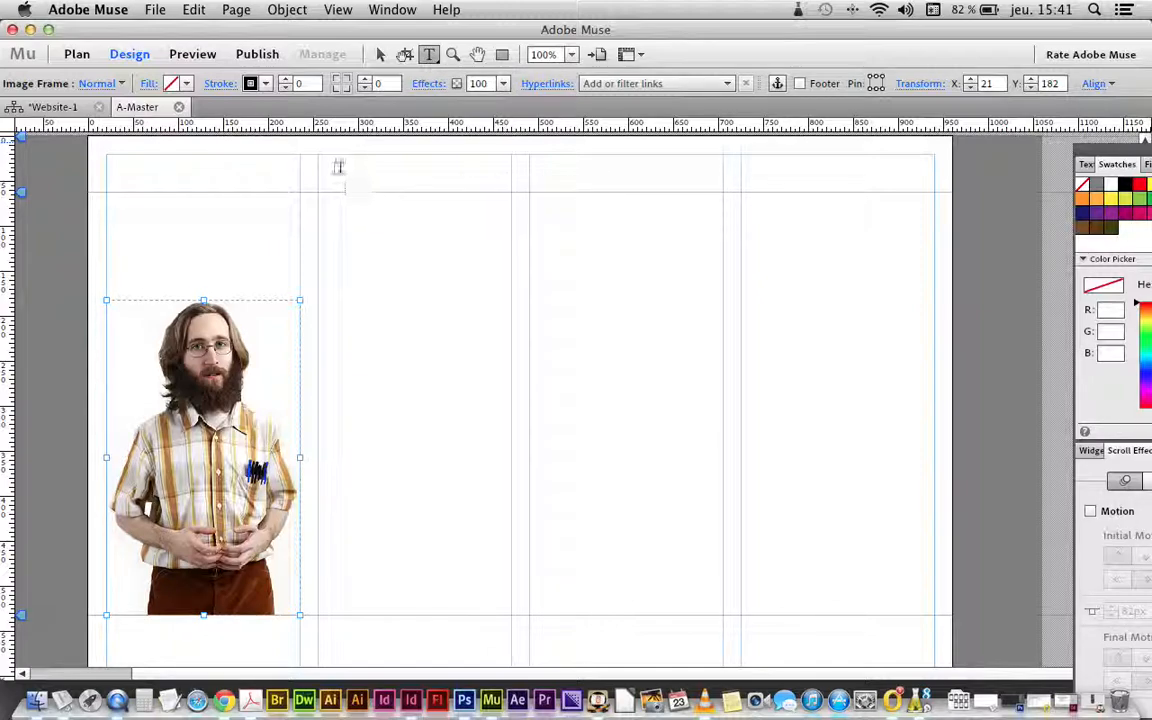
drag(20, 192, 20, 240)
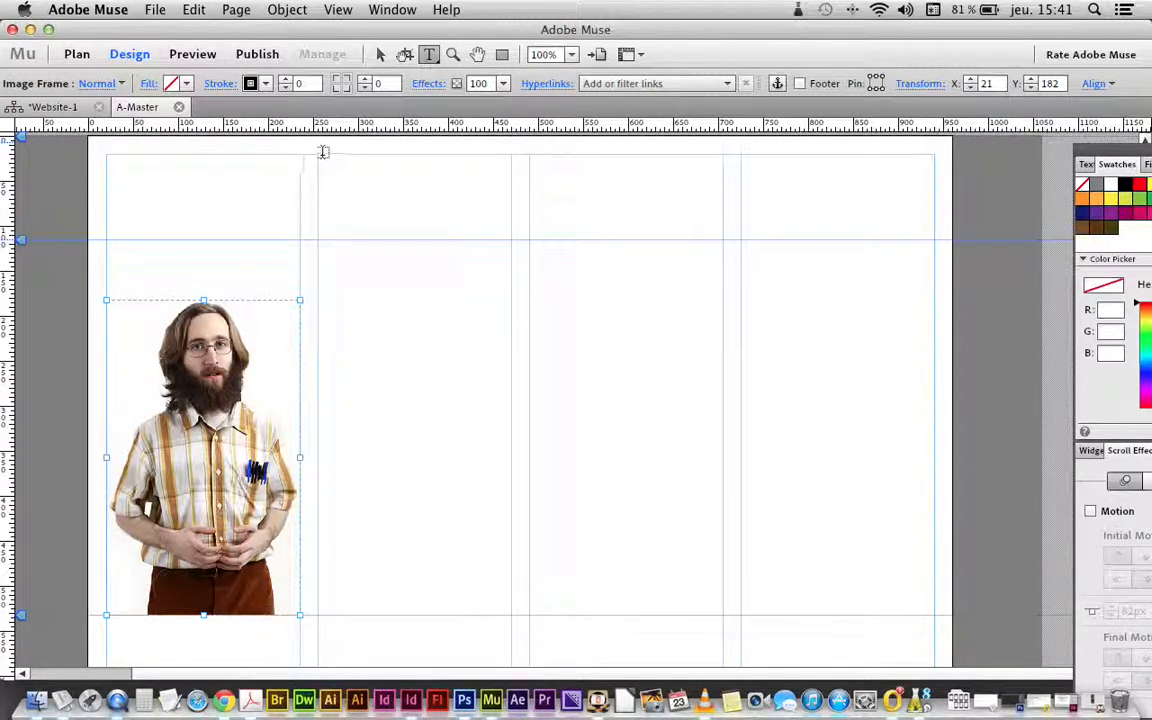
drag(106, 155, 937, 242)
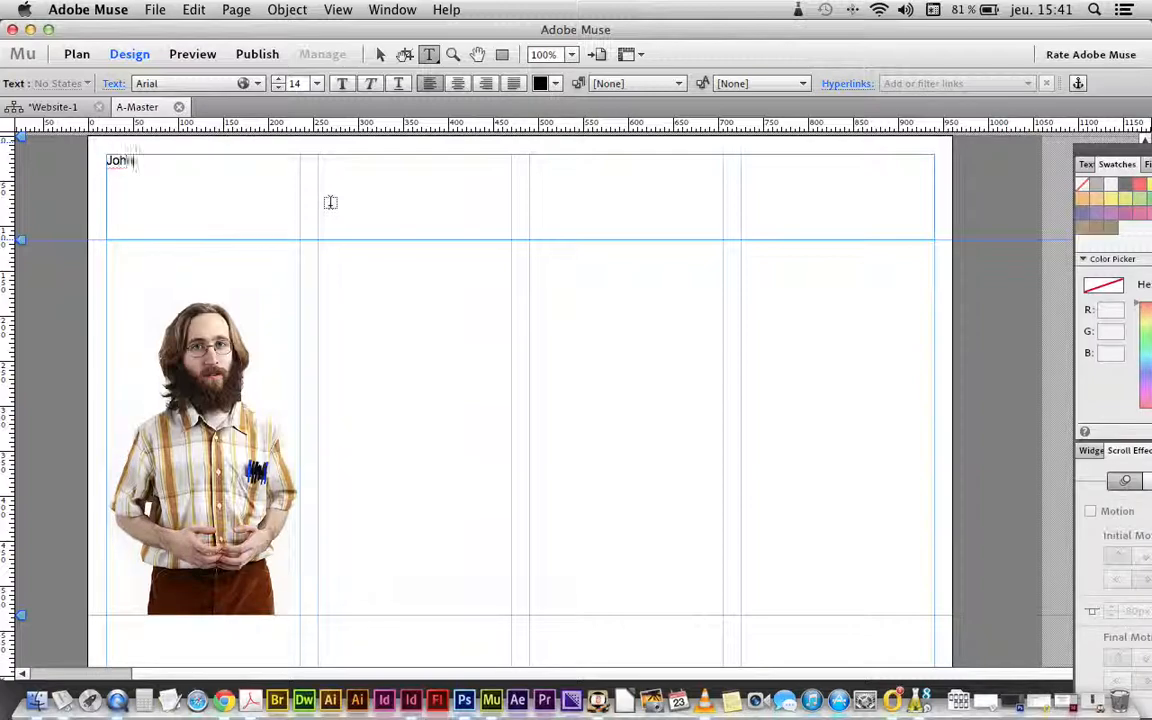
text(John Doe)
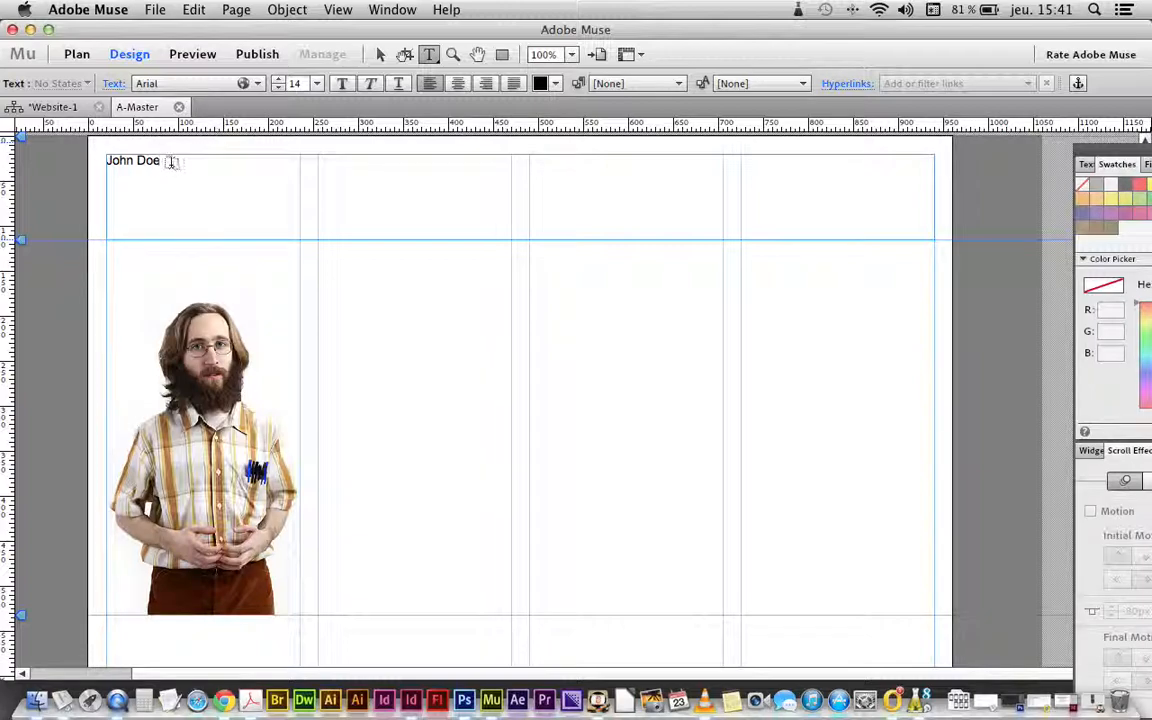
- Select the header name text and bring the floating panels fully into view with the text formatting settings shown
drag(163, 160, 95, 158)
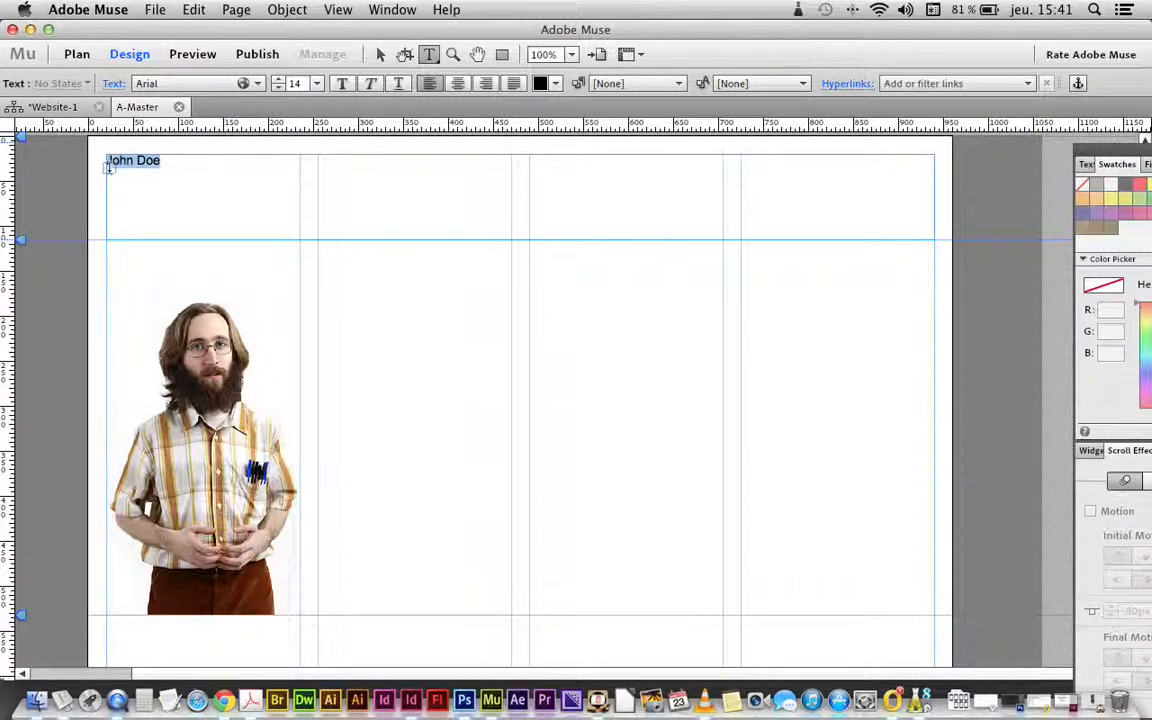
click(1138, 147)
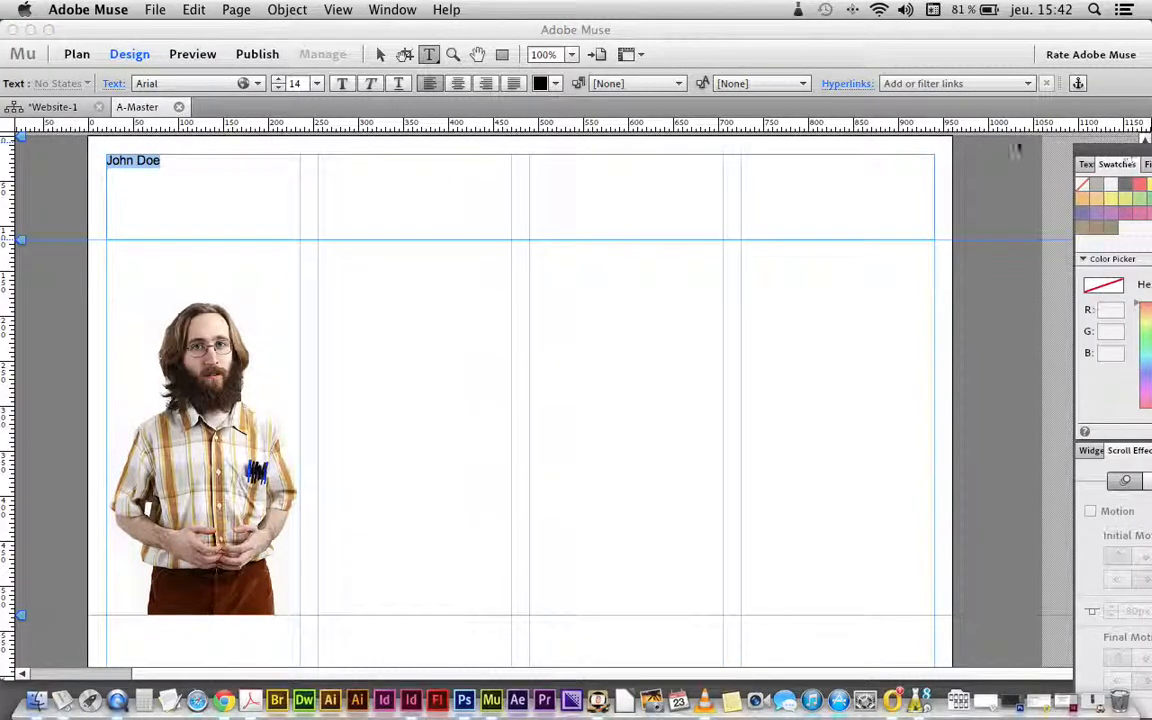
drag(1090, 170, 700, 80)
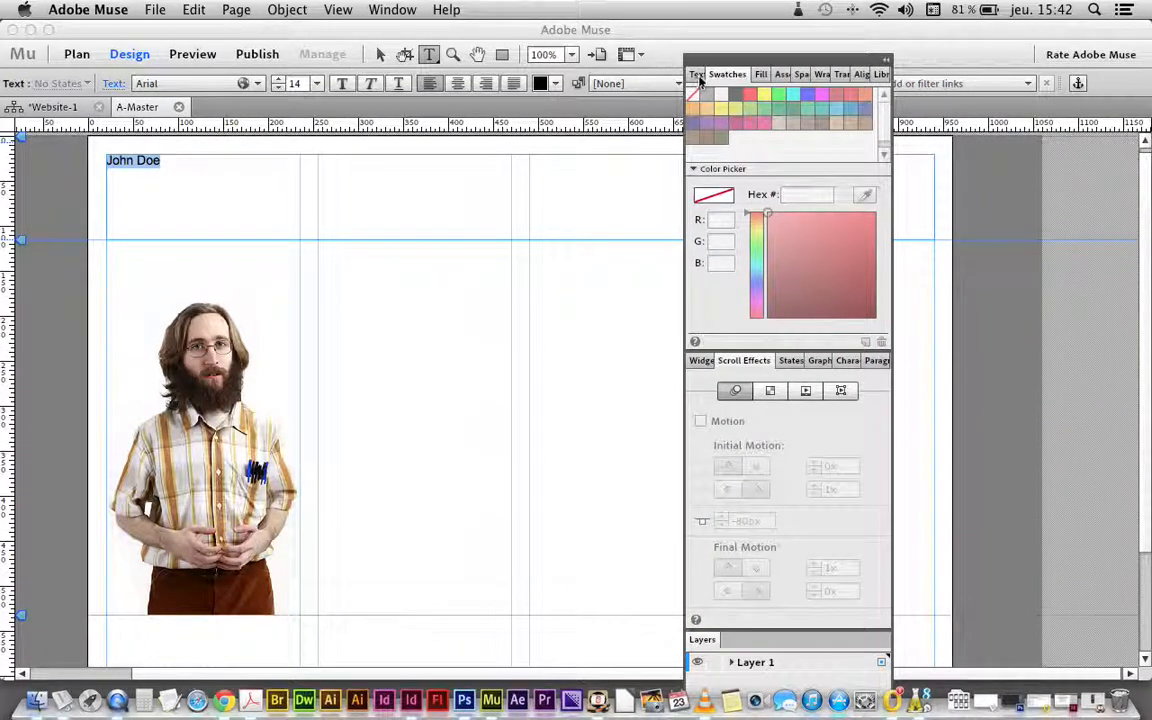
click(699, 76)
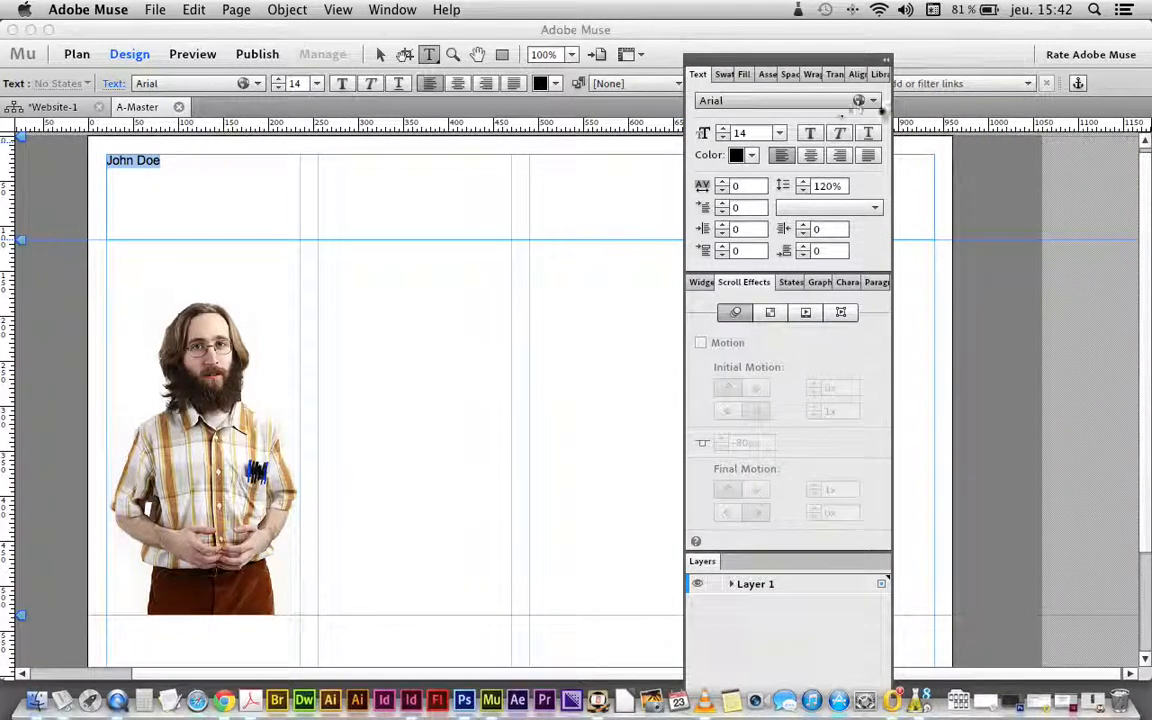
- Look through the fonts available for the header name, from web and web-safe fonts to system fonts that export as images
click(873, 101)
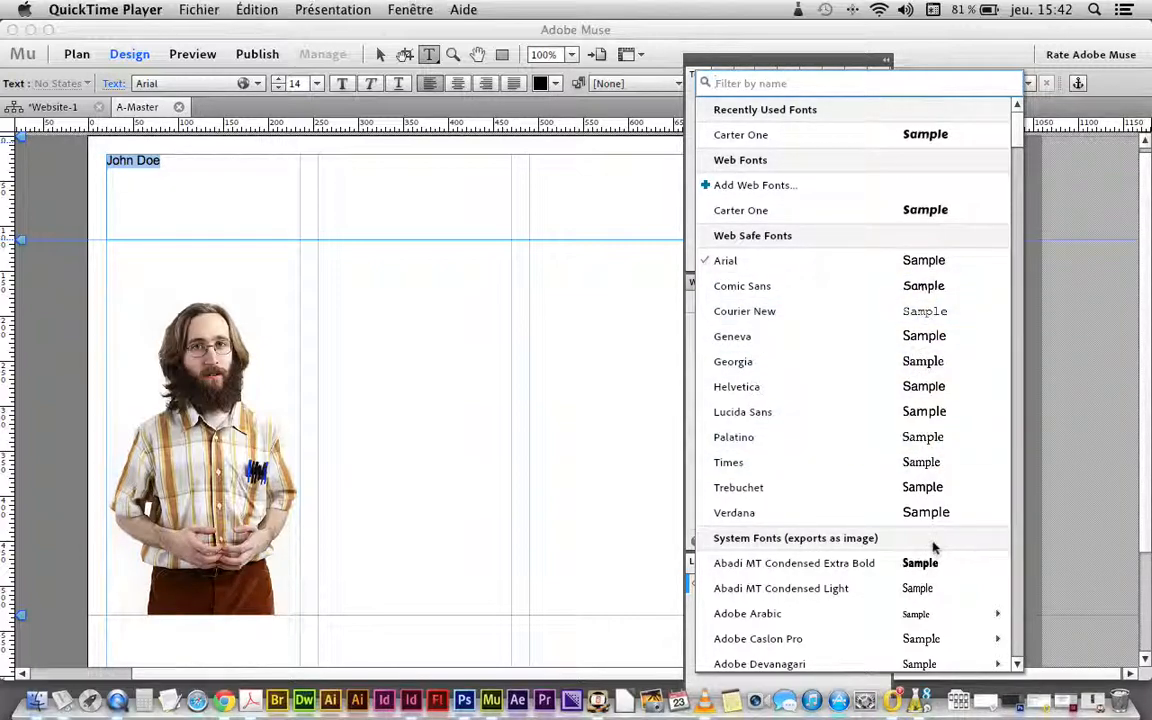
key(super+Tab)
click(746, 178)
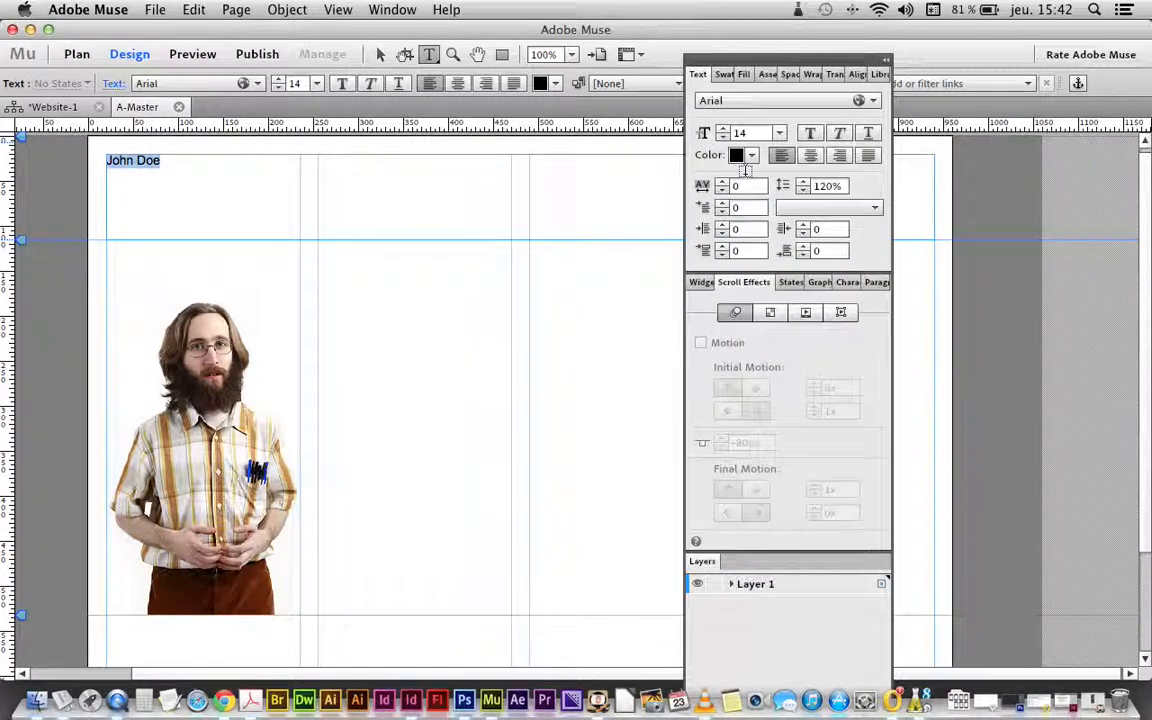
click(818, 101)
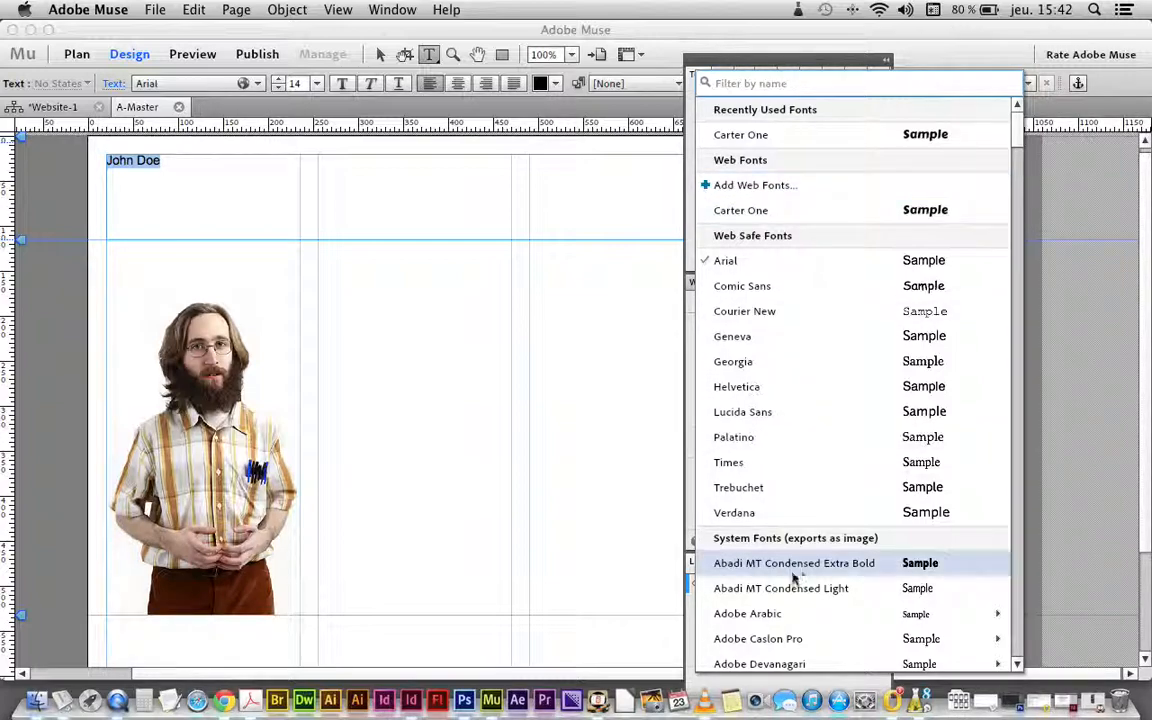
scroll(795, 575, down, 10)
scroll(812, 570, down, 15)
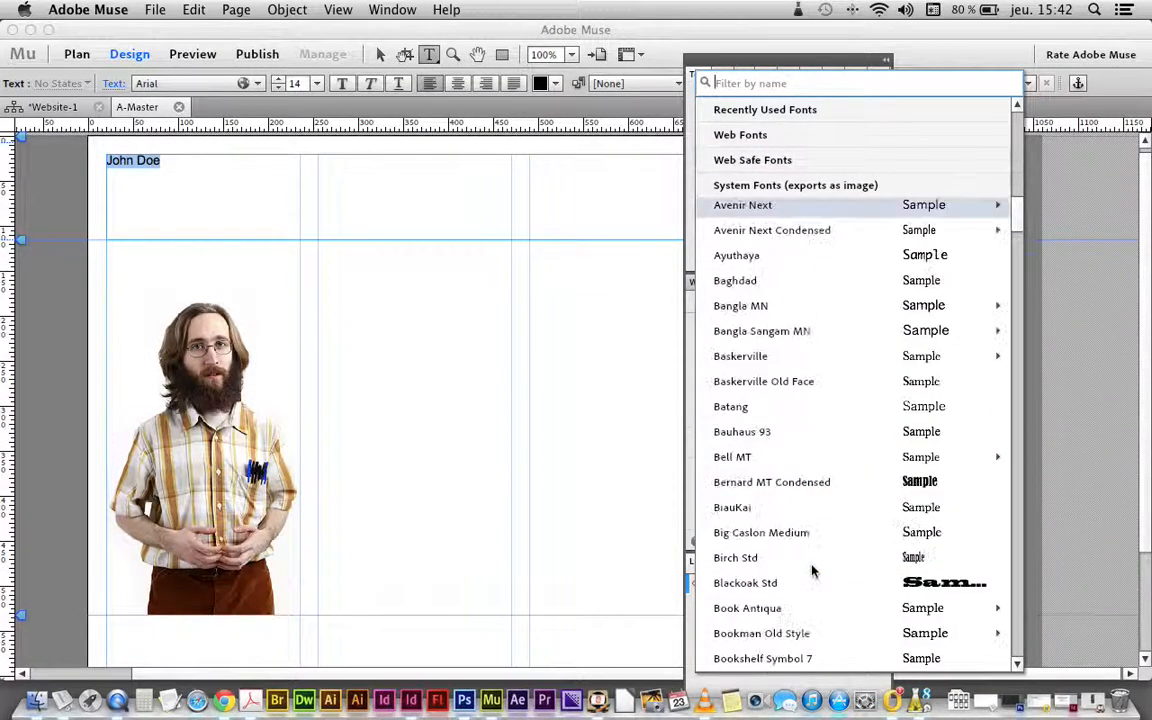
mouse_move(835, 408)
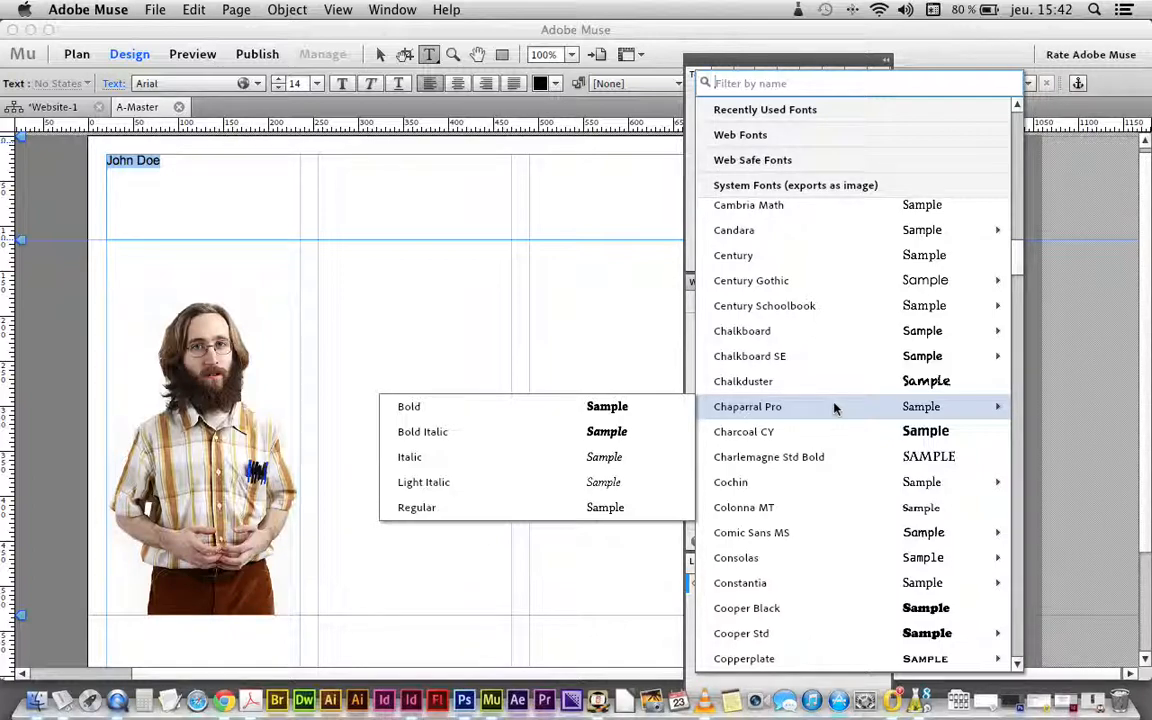
scroll(835, 408, up, 10)
scroll(835, 408, up, 5)
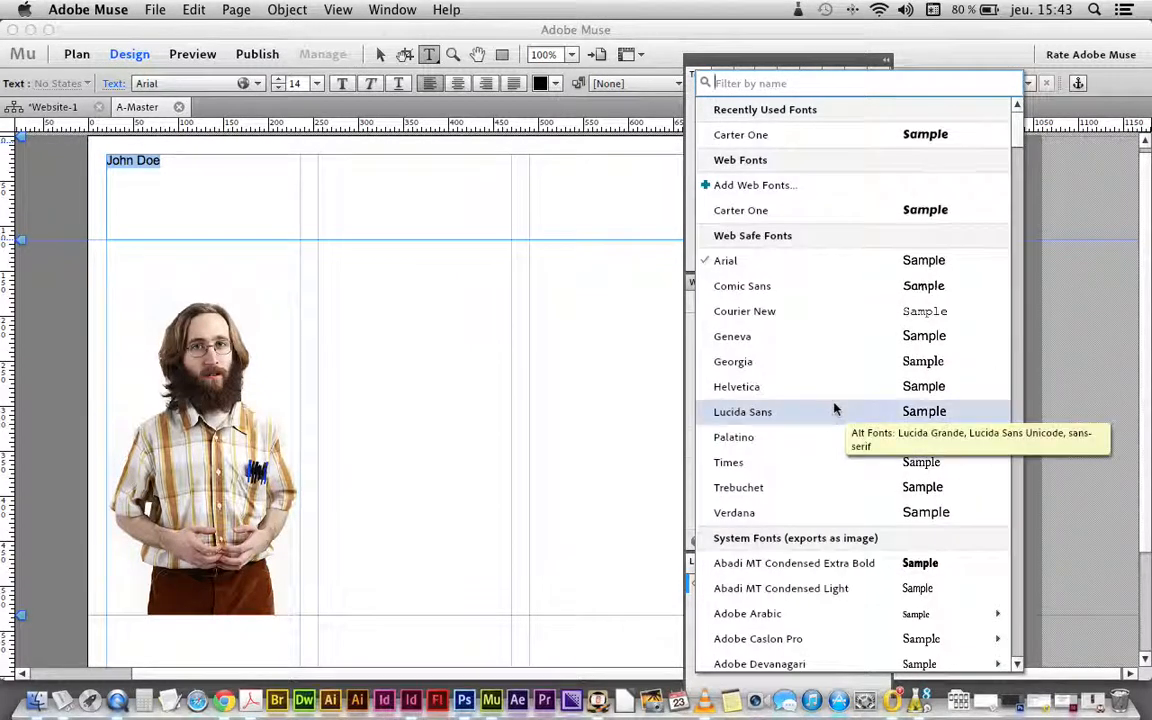
- Browse the Typekit web fonts, including the blackletter category, and add Bangers to the available web fonts
click(708, 187)
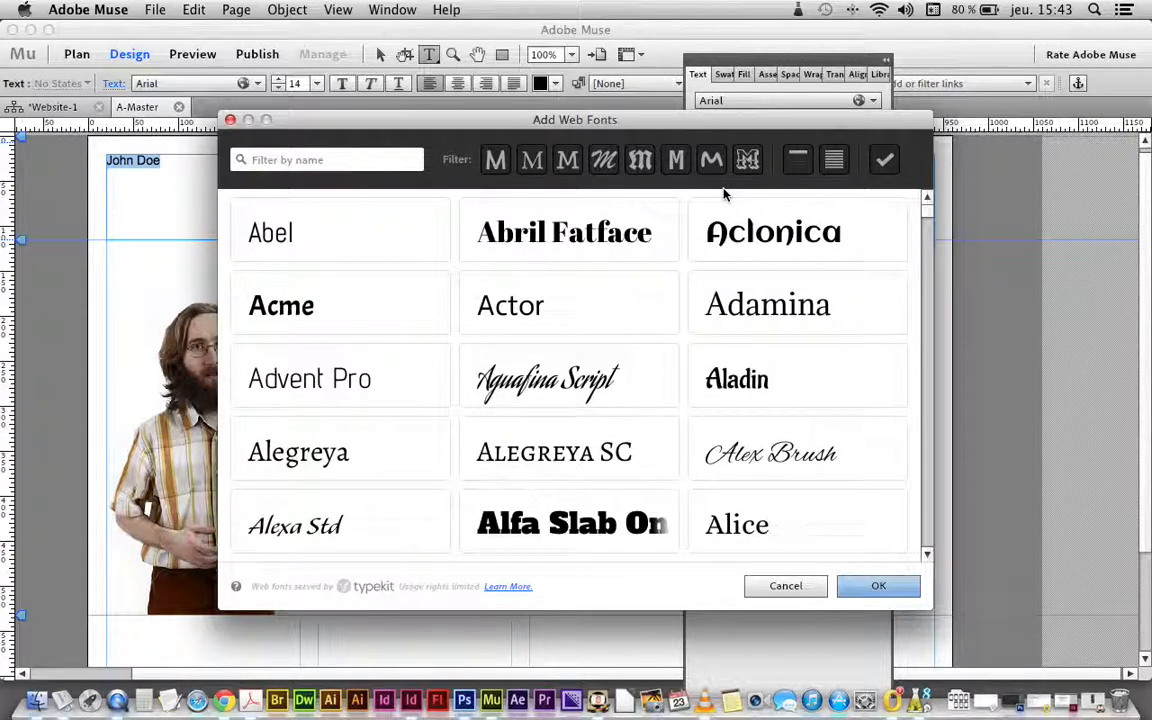
scroll(605, 335, down, 10)
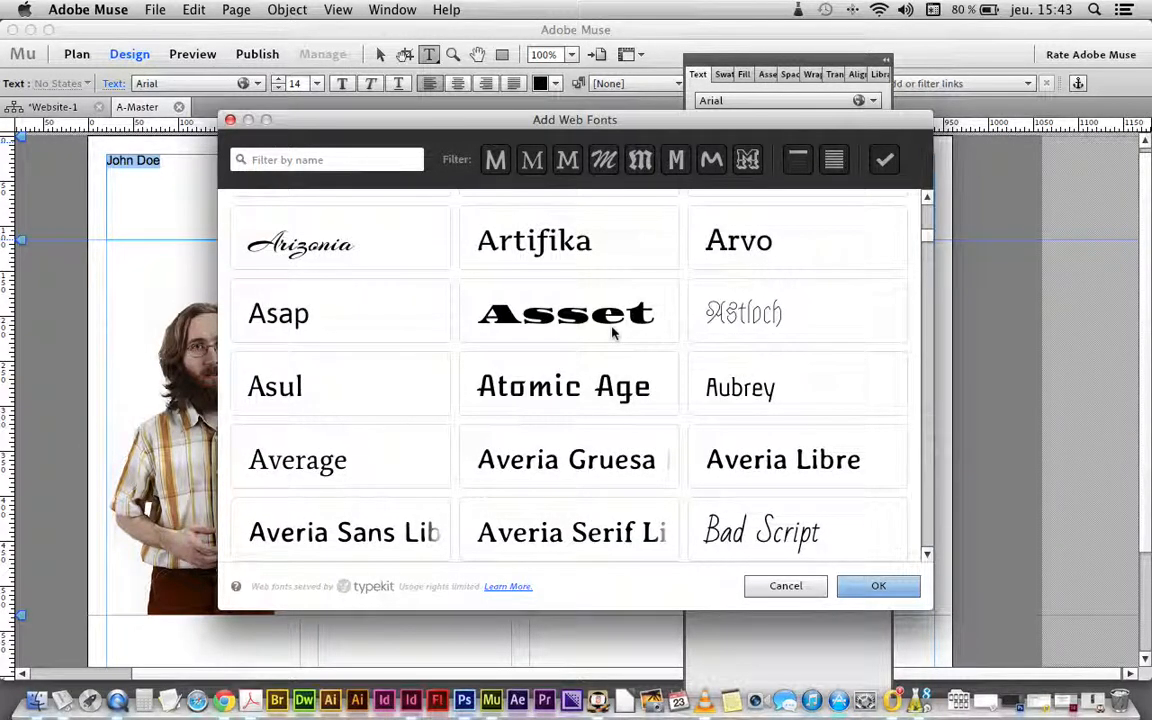
scroll(616, 370, down, 5)
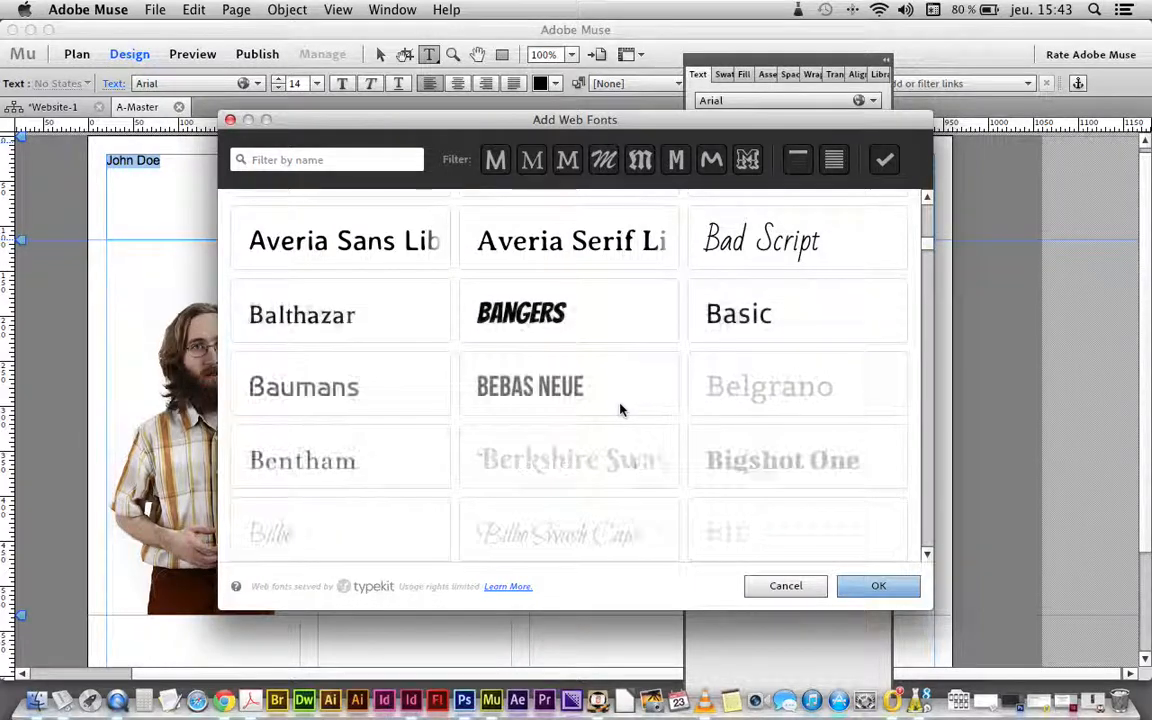
click(573, 316)
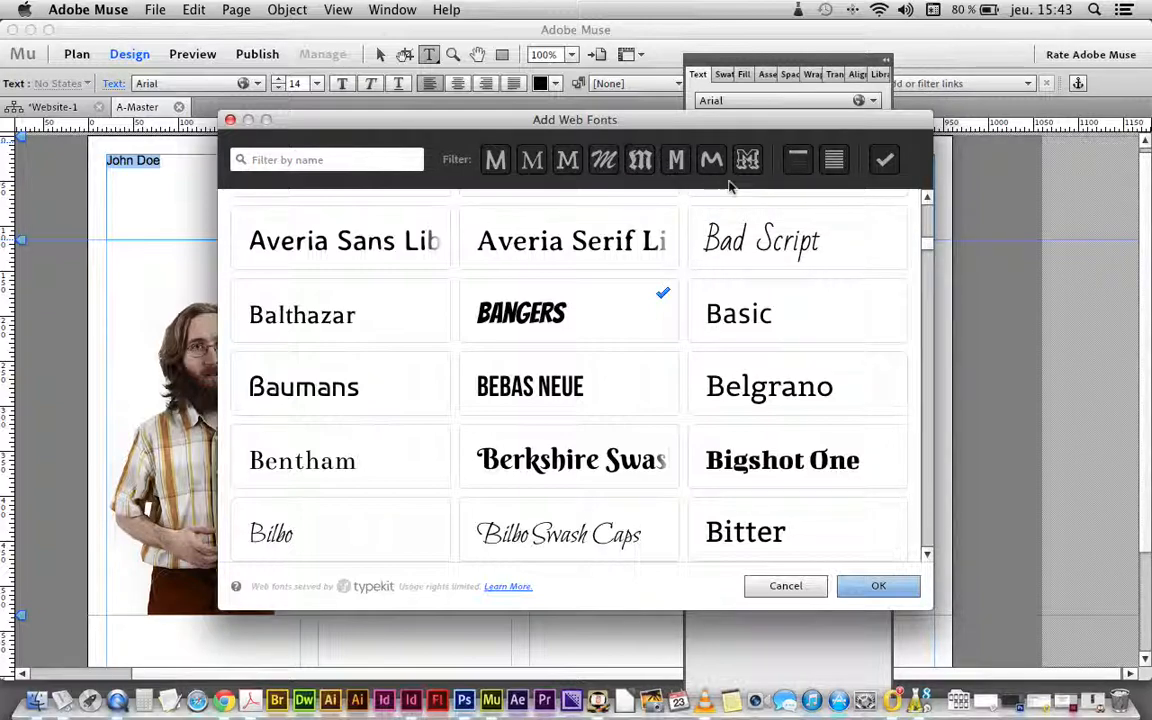
click(636, 166)
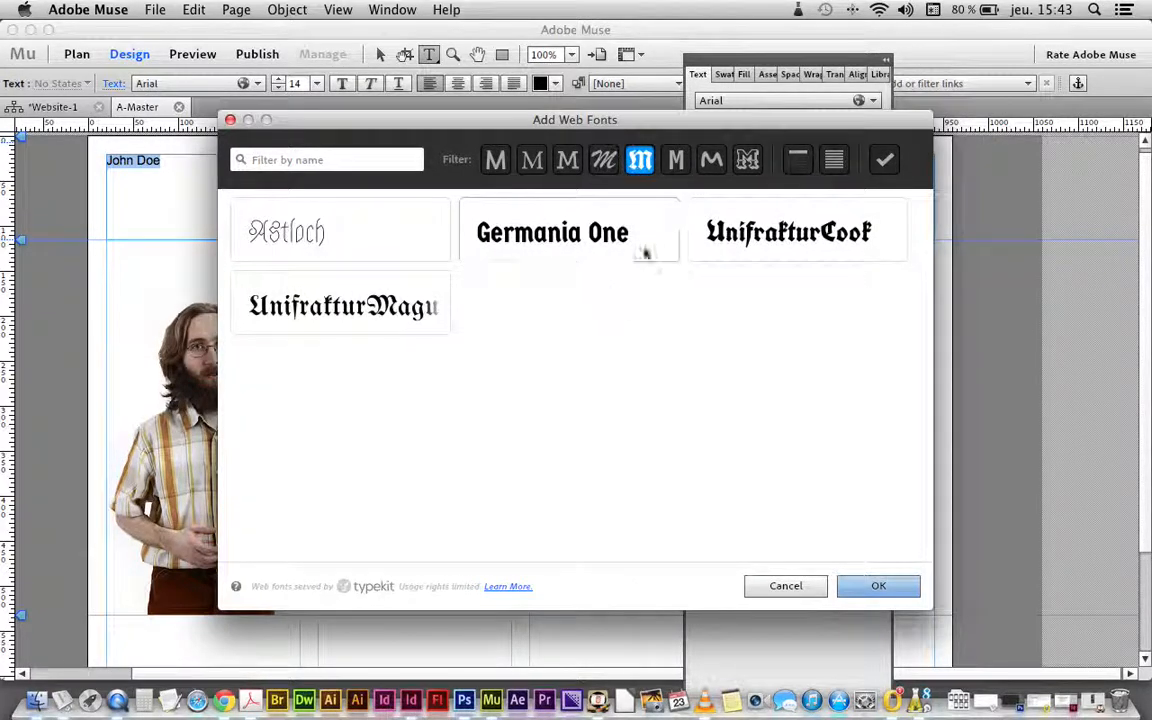
click(750, 265)
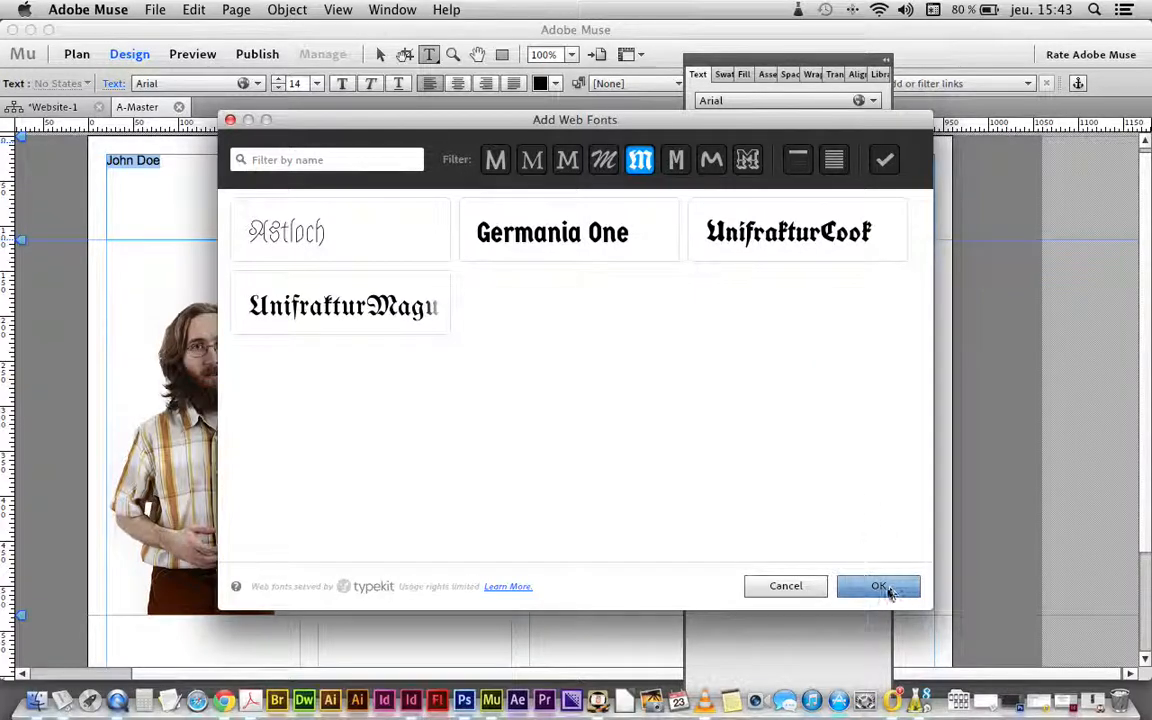
click(878, 586)
click(679, 403)
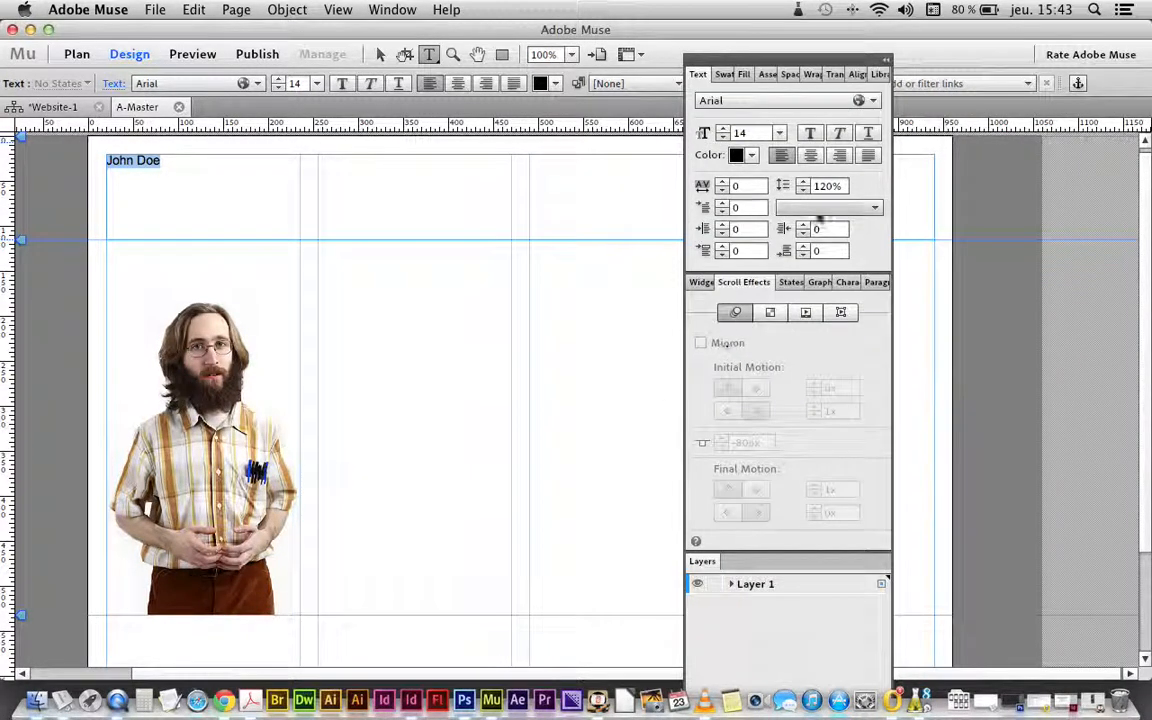
- Apply the Bangers web font to the header name and set its size to 72
click(877, 100)
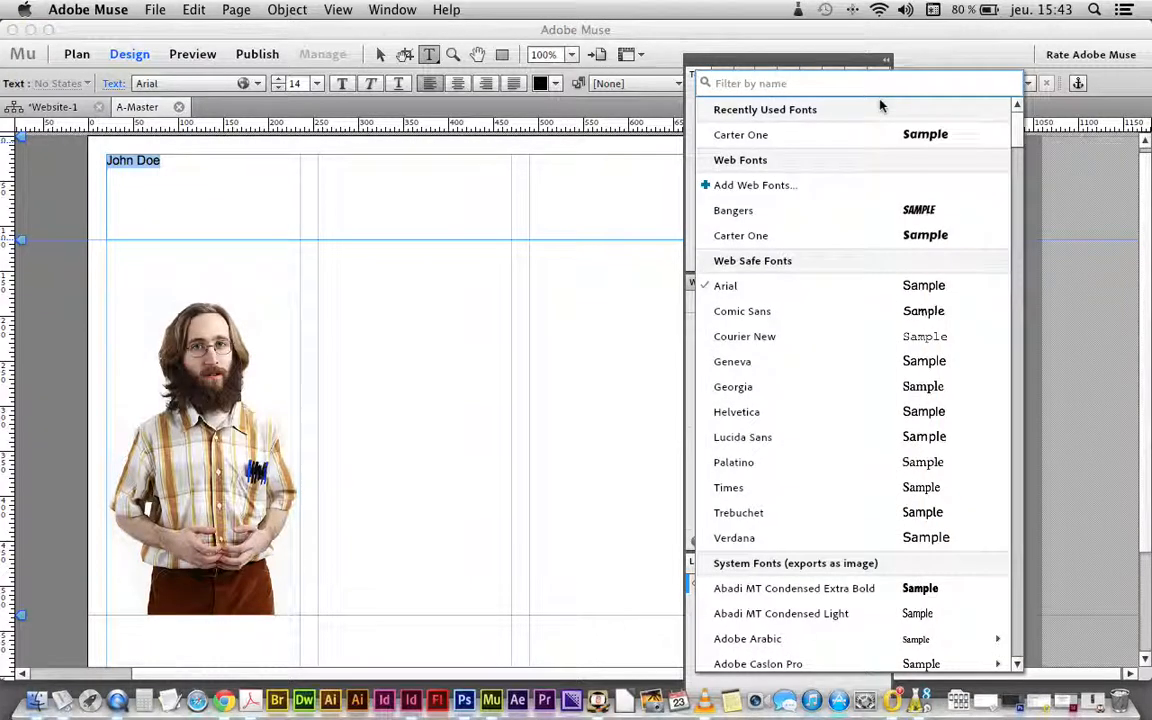
click(864, 220)
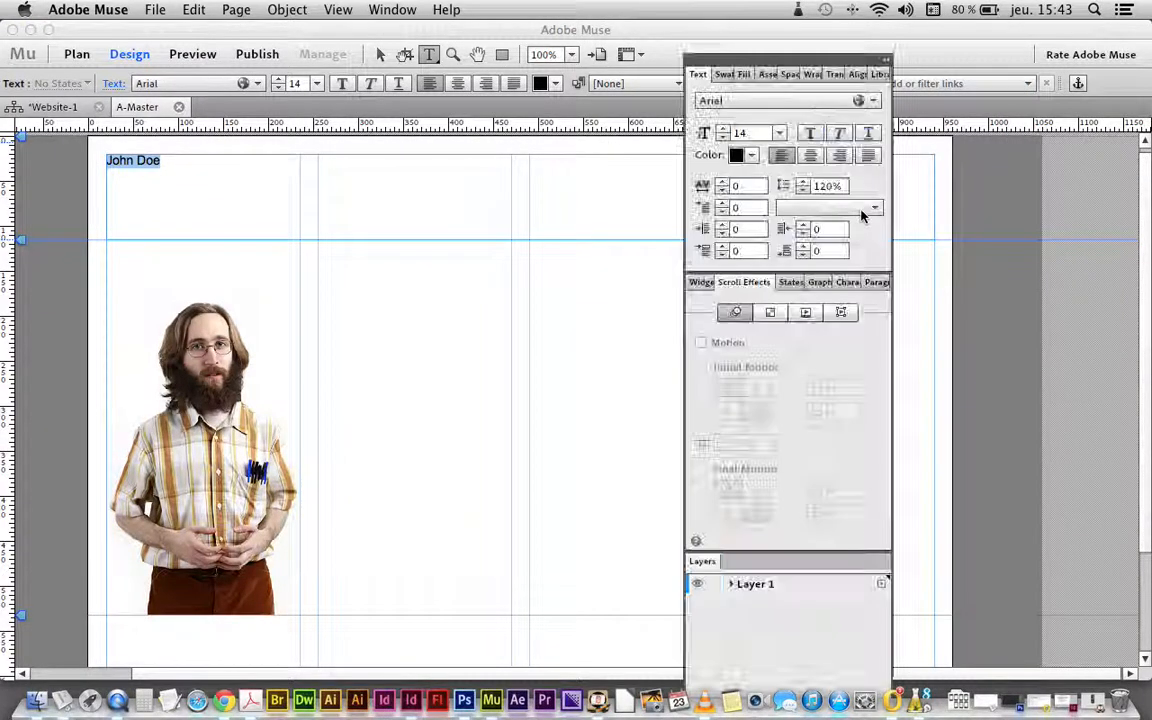
click(779, 133)
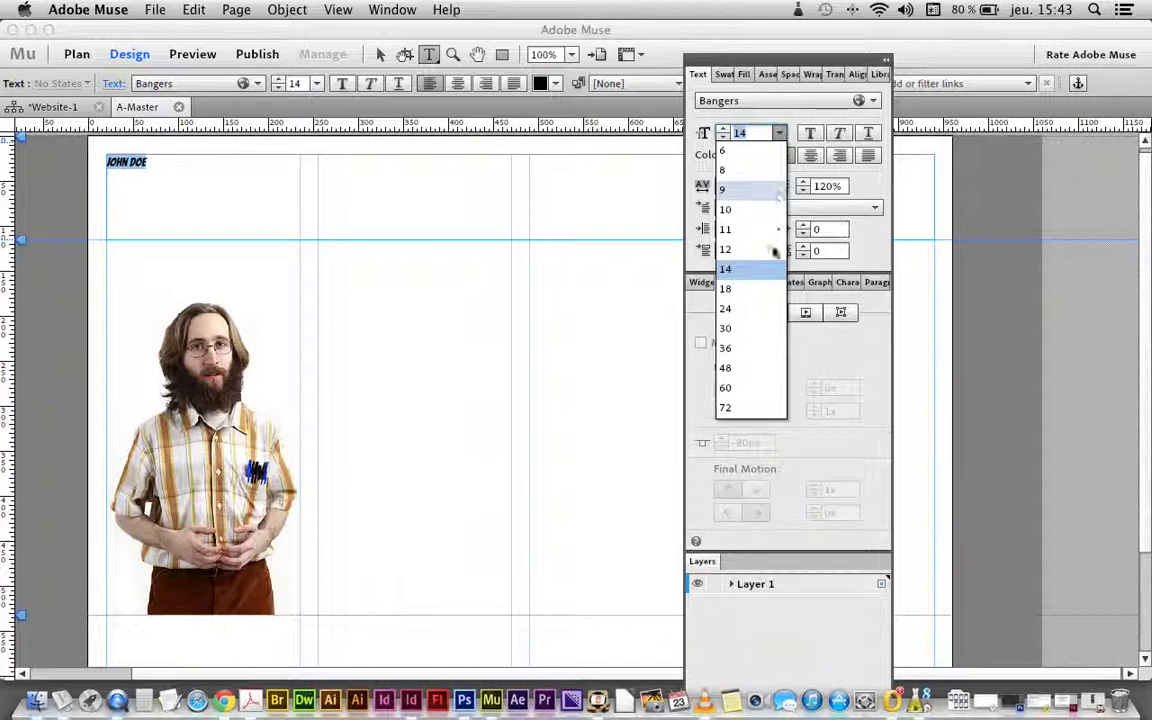
click(731, 407)
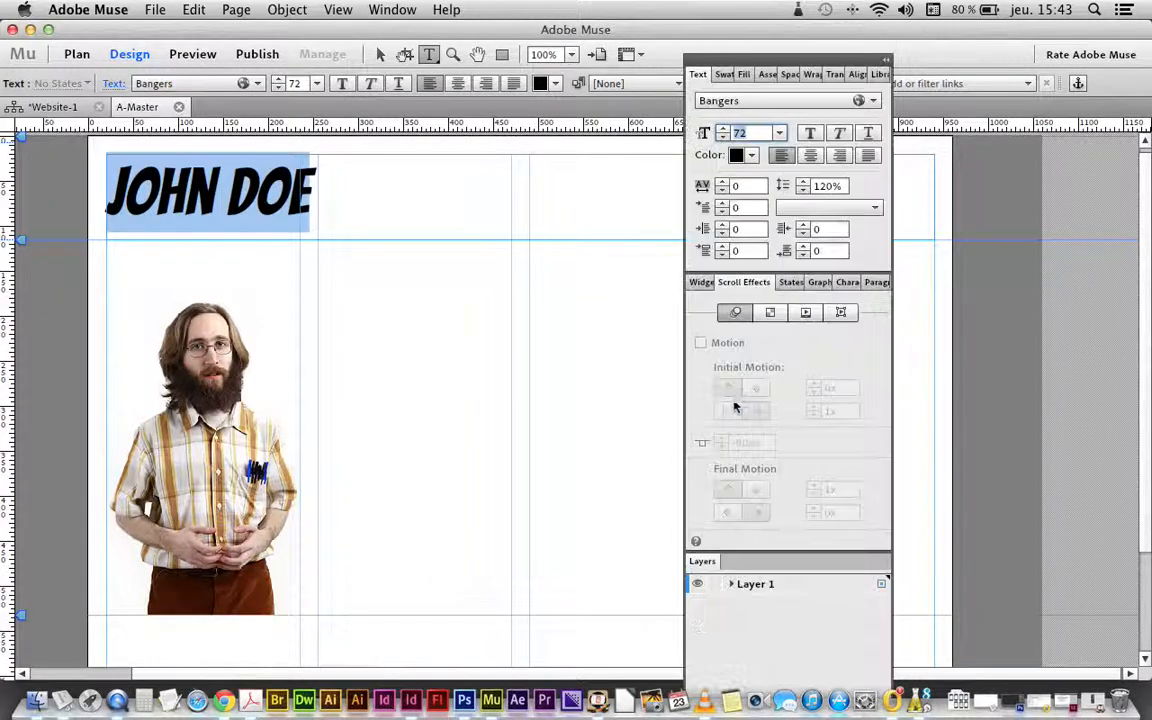
- Increase the header name's font size to 90
drag(757, 133, 734, 133)
key(Up)
key(Up)
key(Up)
key(Up)
key(Up)
key(Up)
key(Up)
key(Up)
key(Up)
key(Up)
key(Up)
key(Up)
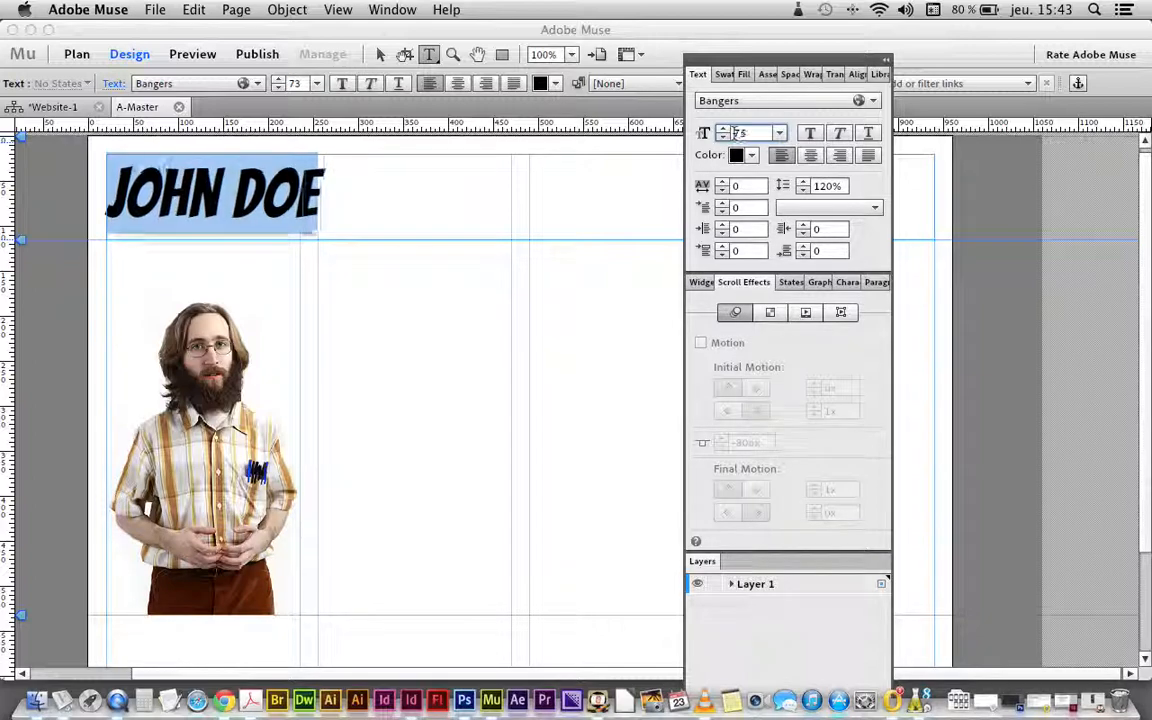
key(Up)
key(Up)
key(Up)
key(Up)
key(Up)
key(Up)
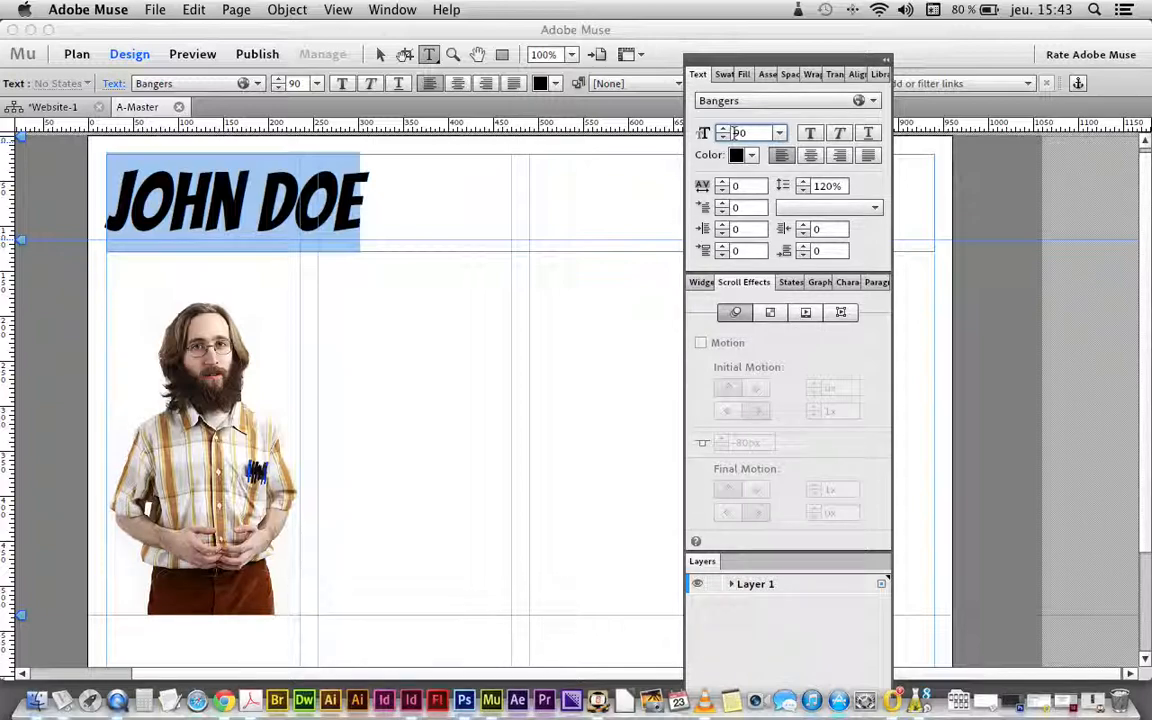
- Move the floating panels away from the header and center the name within its text frame
click(772, 63)
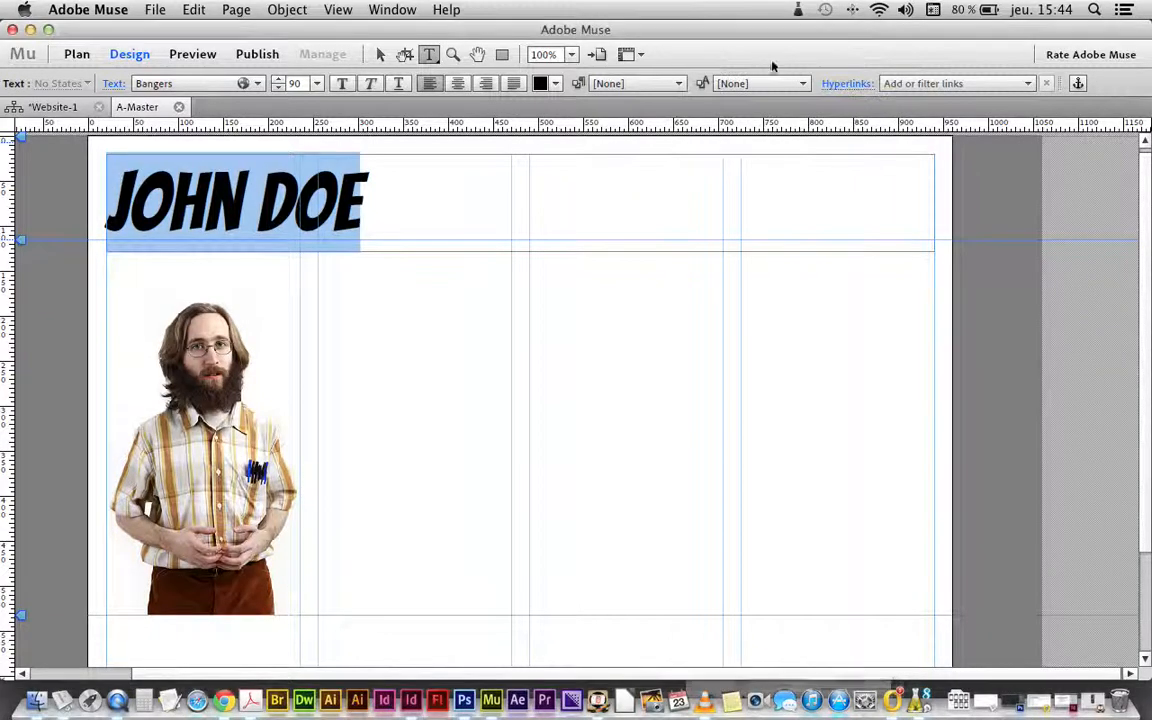
drag(772, 62, 799, 190)
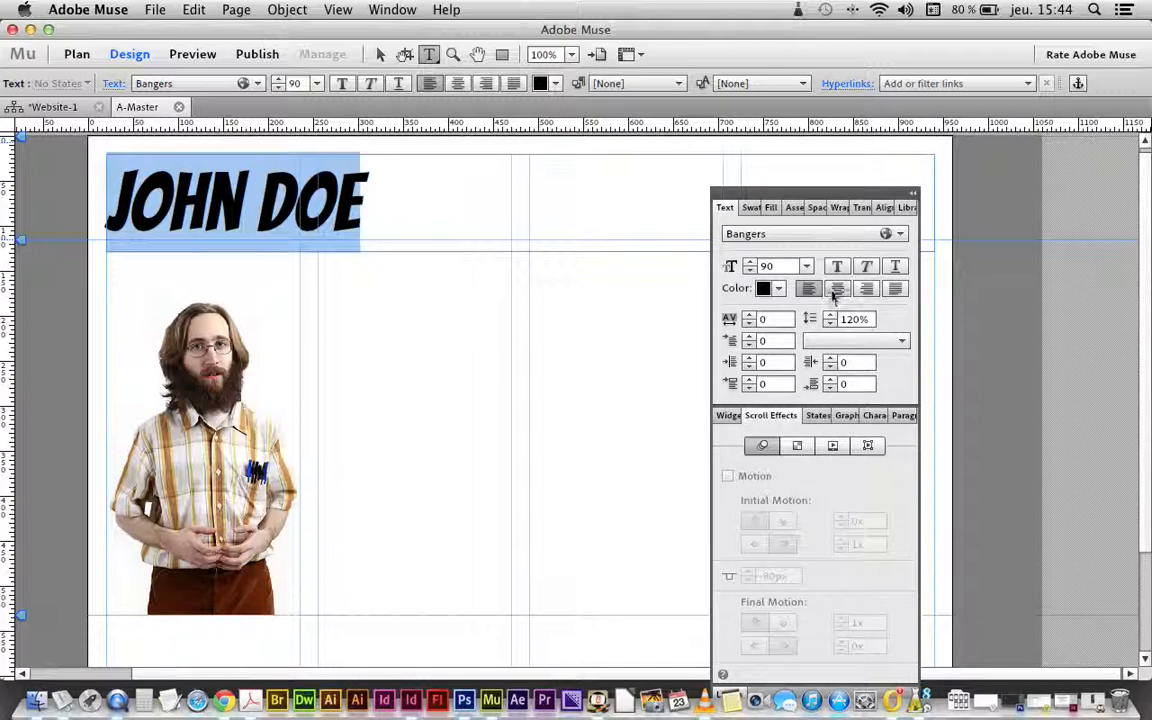
click(836, 290)
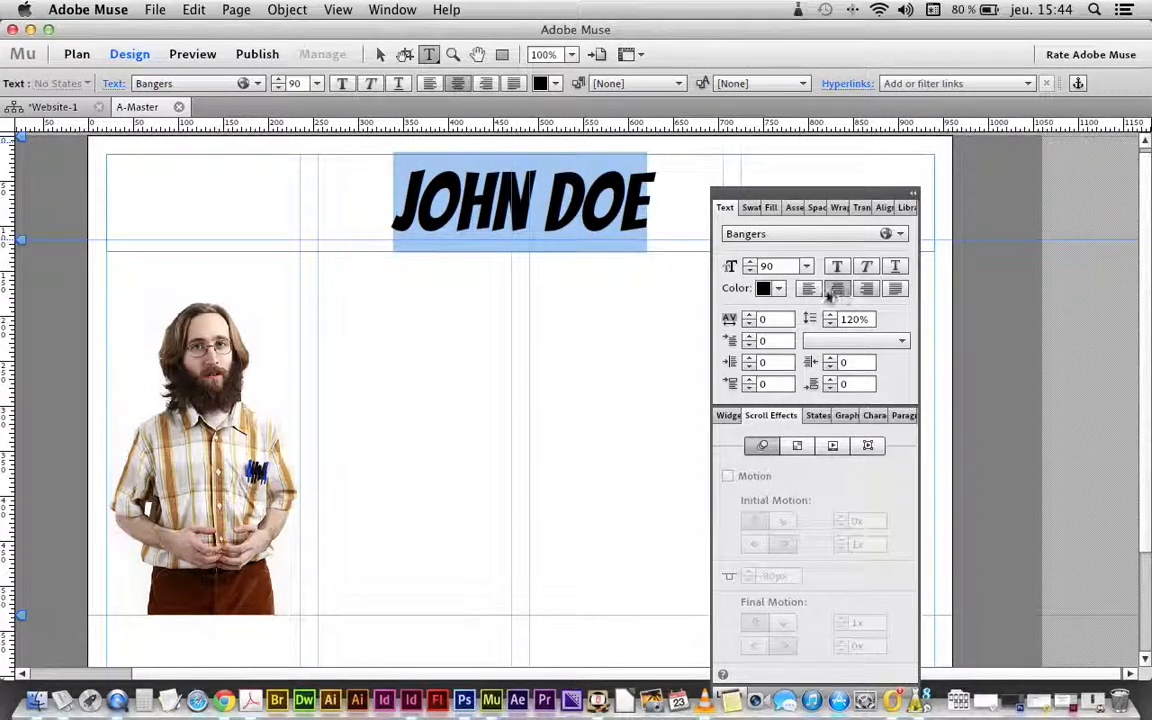
click(810, 290)
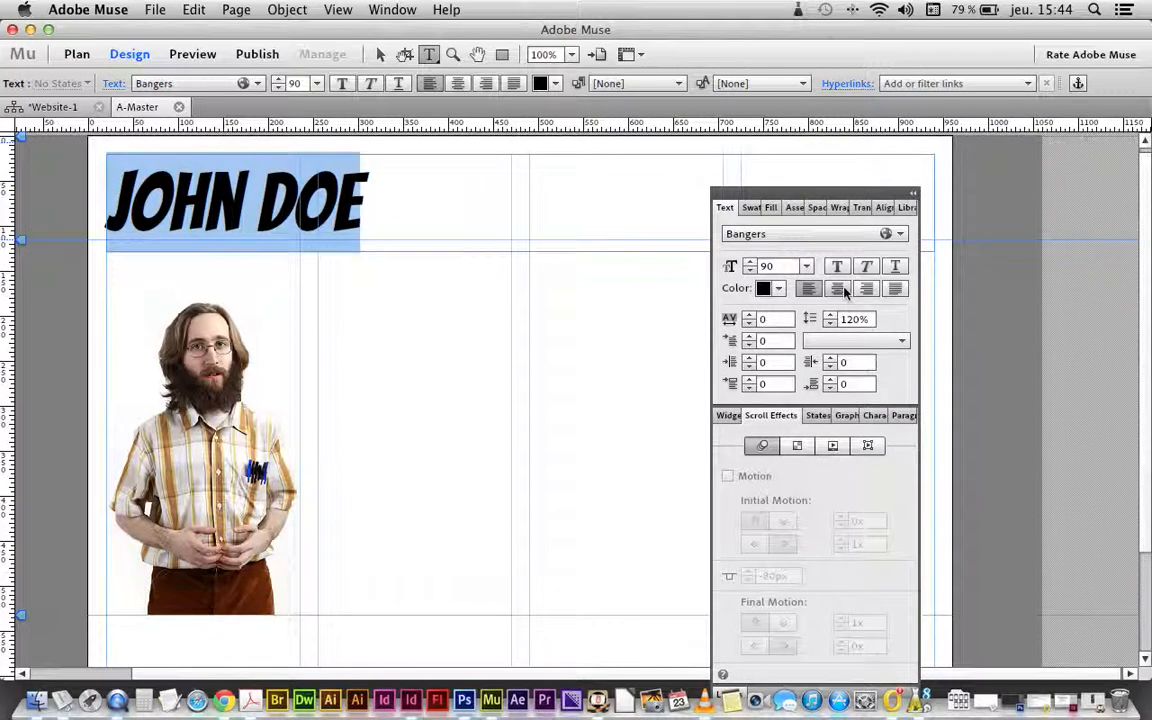
click(838, 289)
- Widen the header name's letter spacing to 7
click(749, 315)
click(749, 315)
click(749, 315)
click(749, 315)
click(749, 315)
click(749, 316)
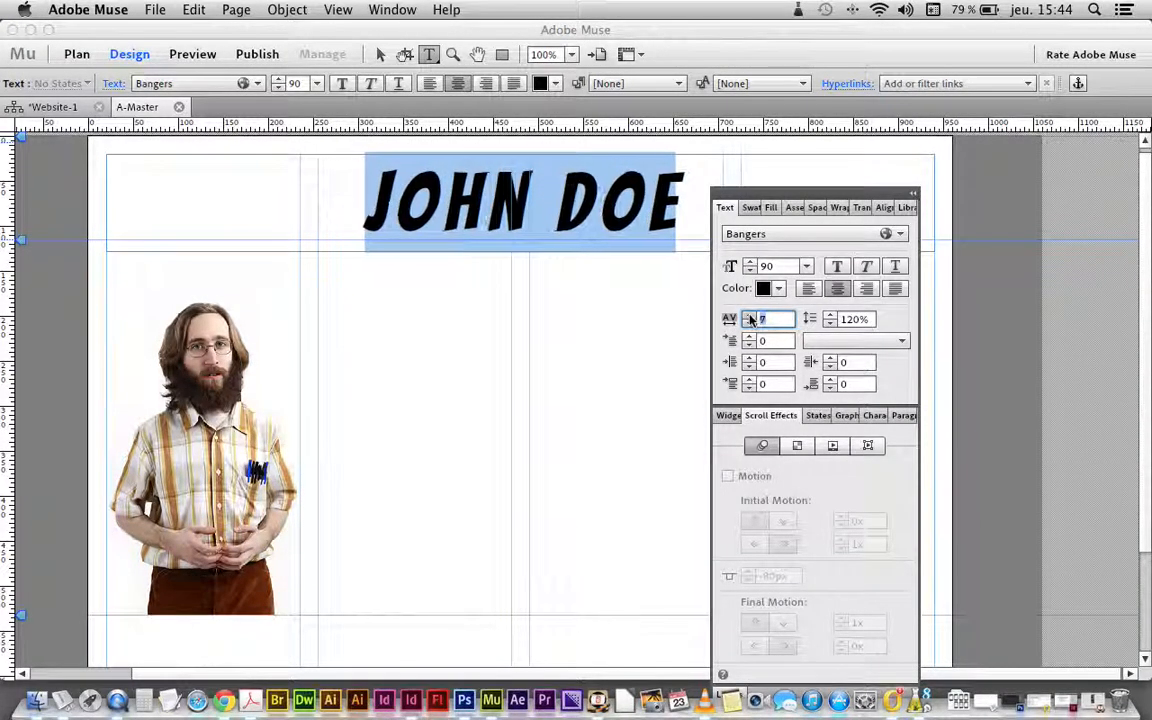
click(749, 316)
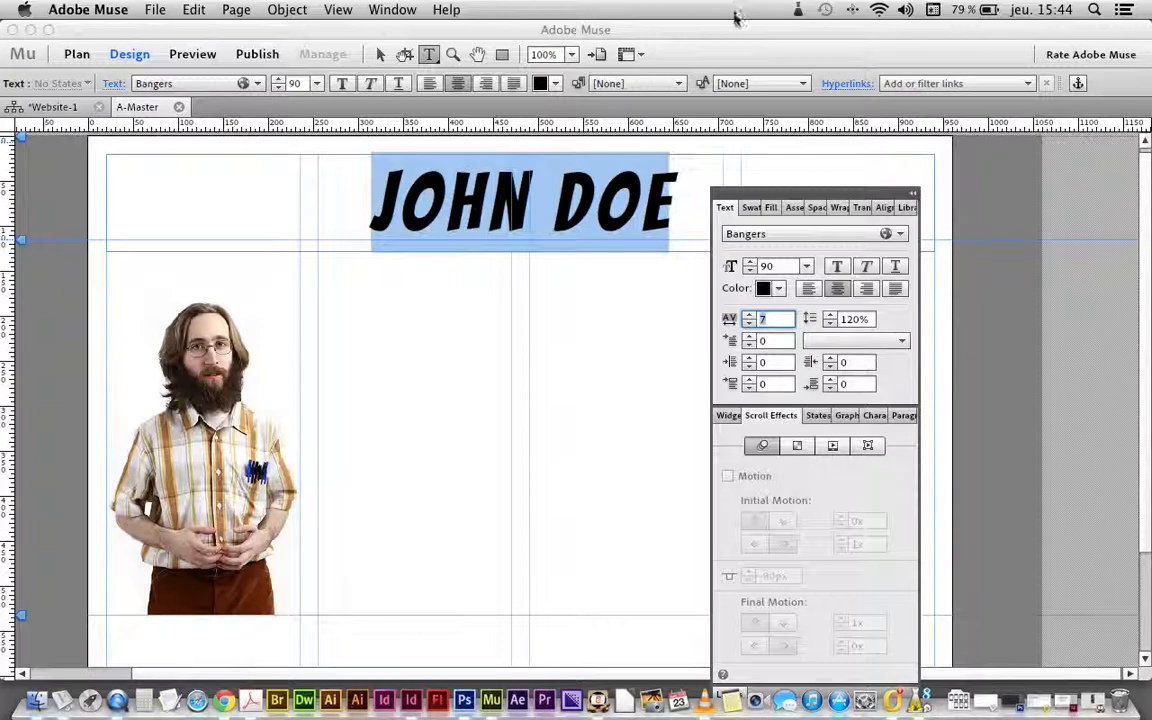
- Move the floating panels clear of the page so they no longer cover the four-column layout
drag(771, 192, 869, 101)
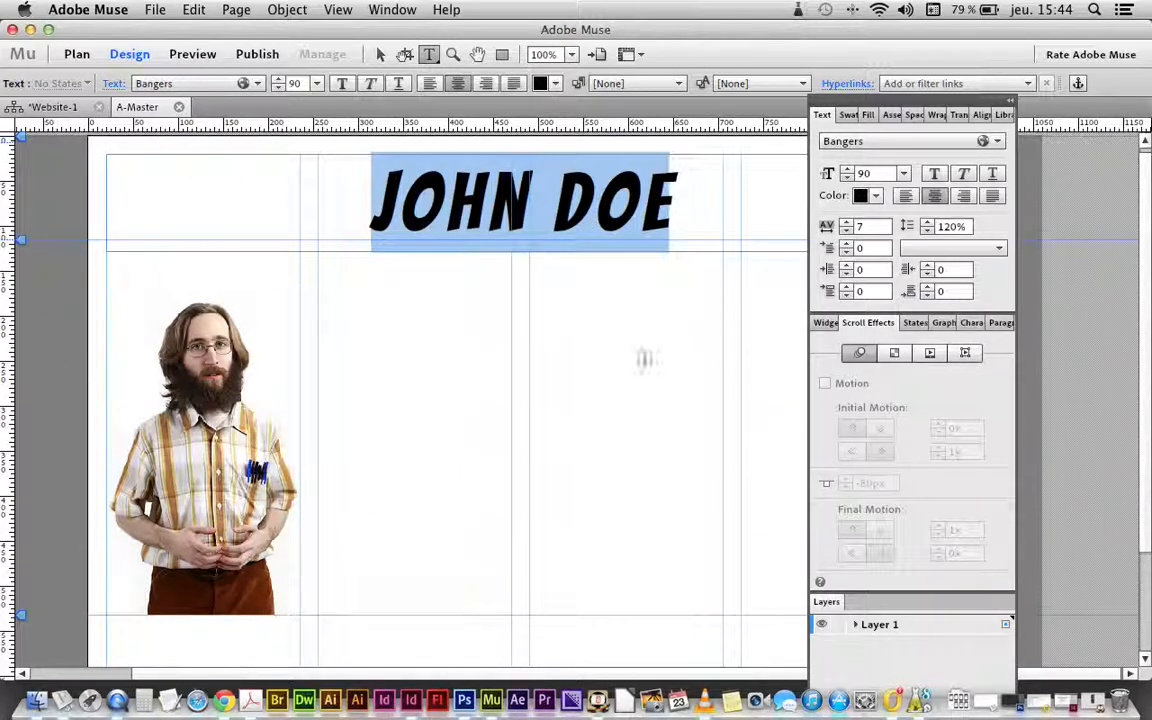
drag(824, 110, 980, 183)
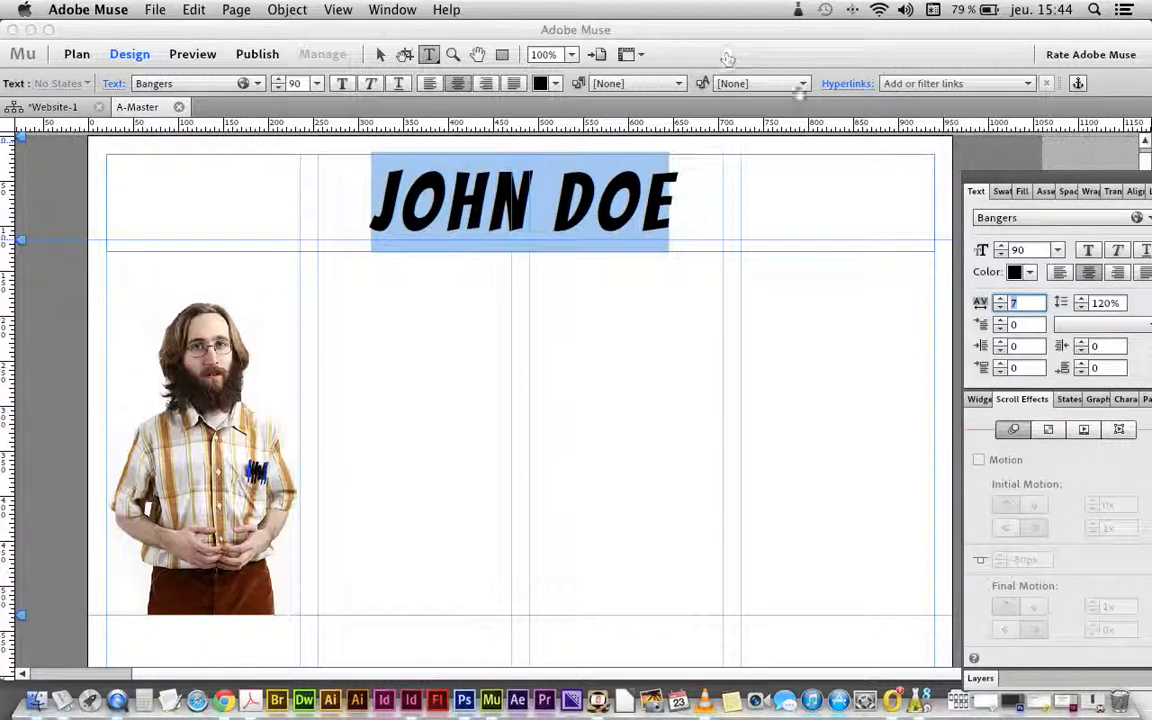
click(756, 57)
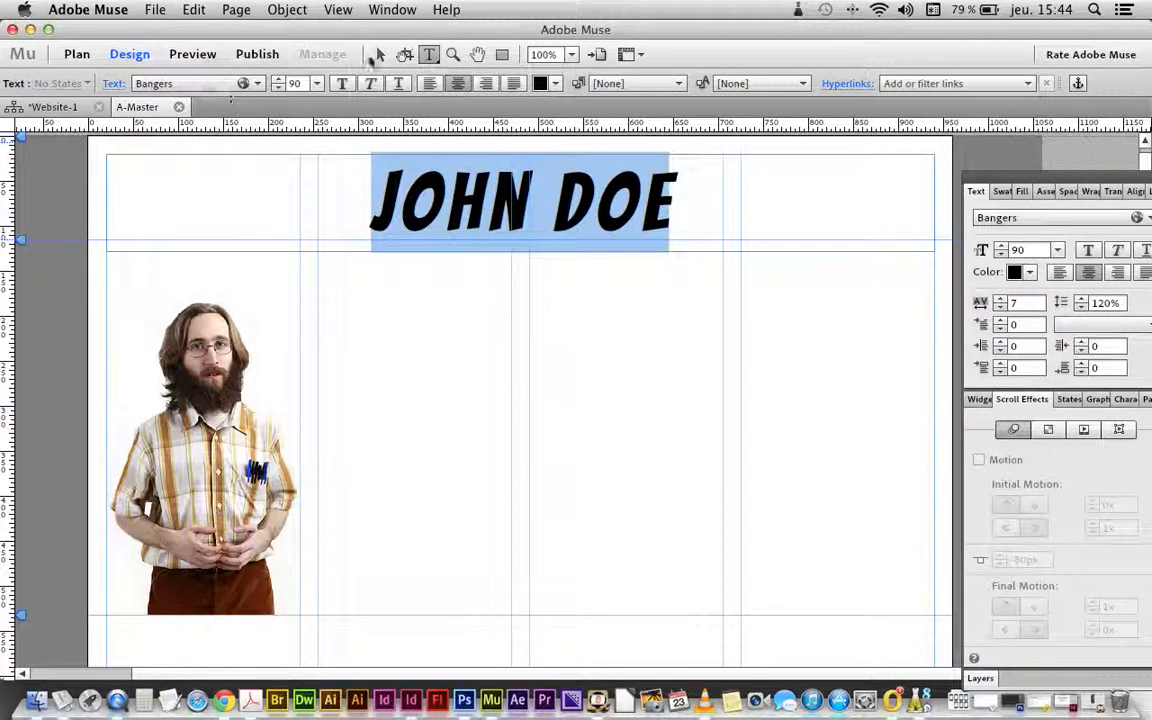
- Set the browser fill of the master page to the image bkg.jpg from the images folder
click(380, 54)
click(391, 427)
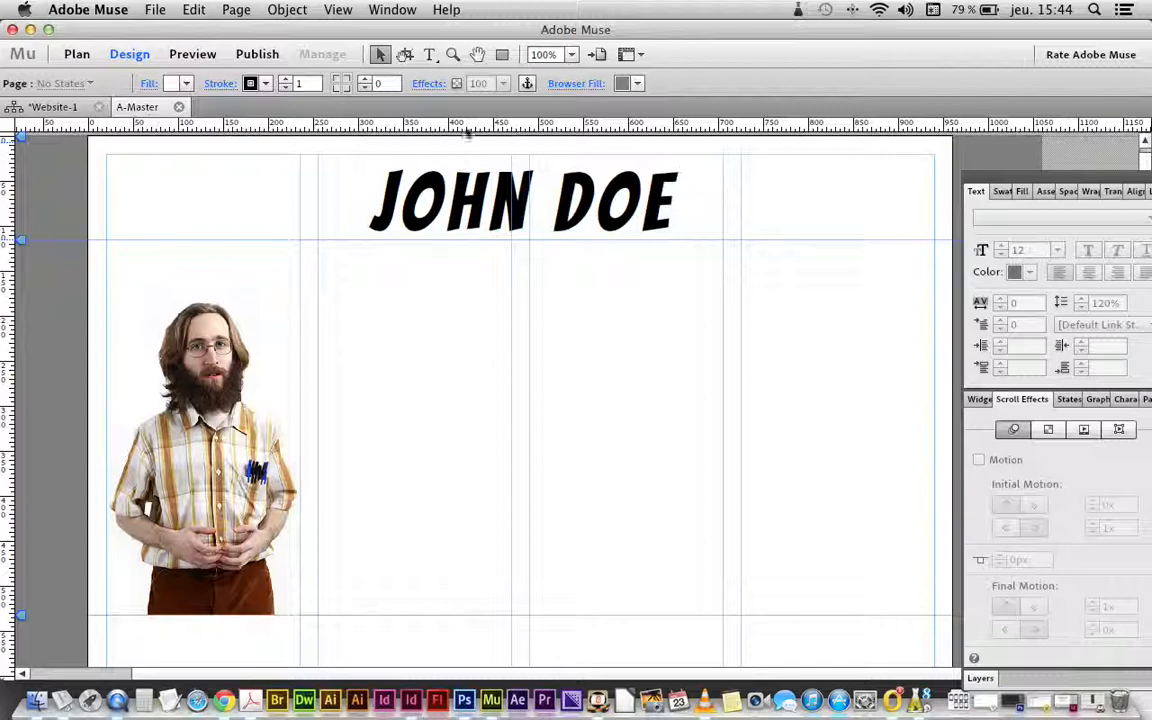
click(587, 86)
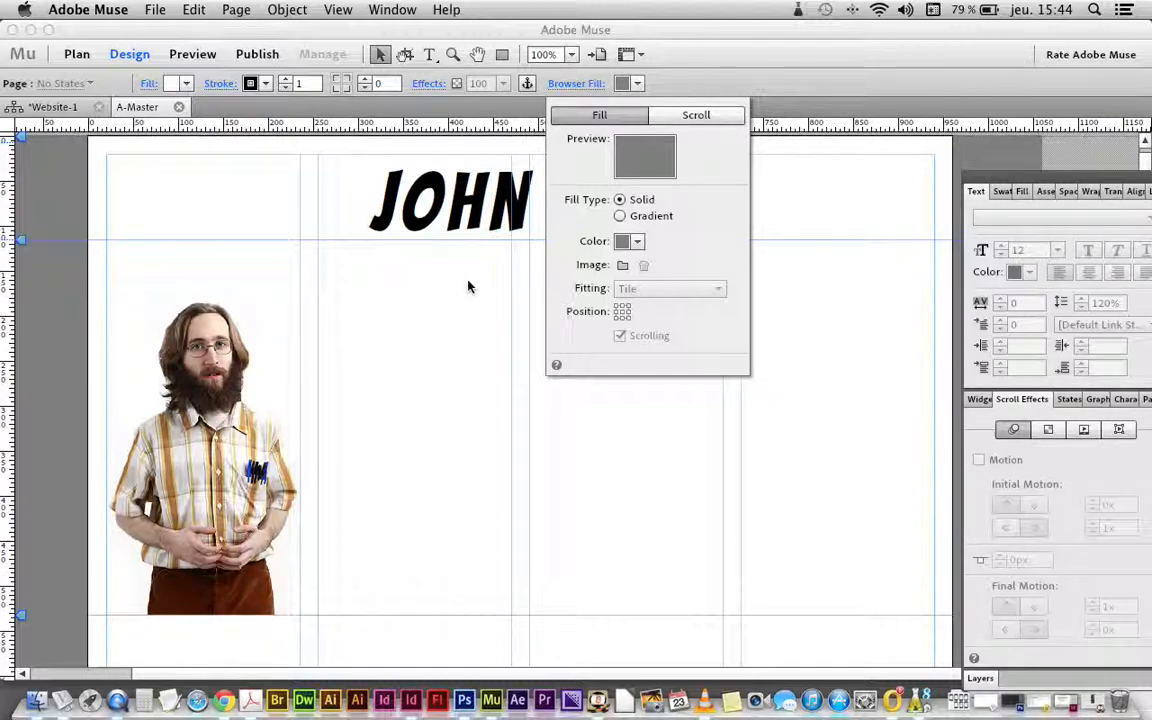
click(622, 266)
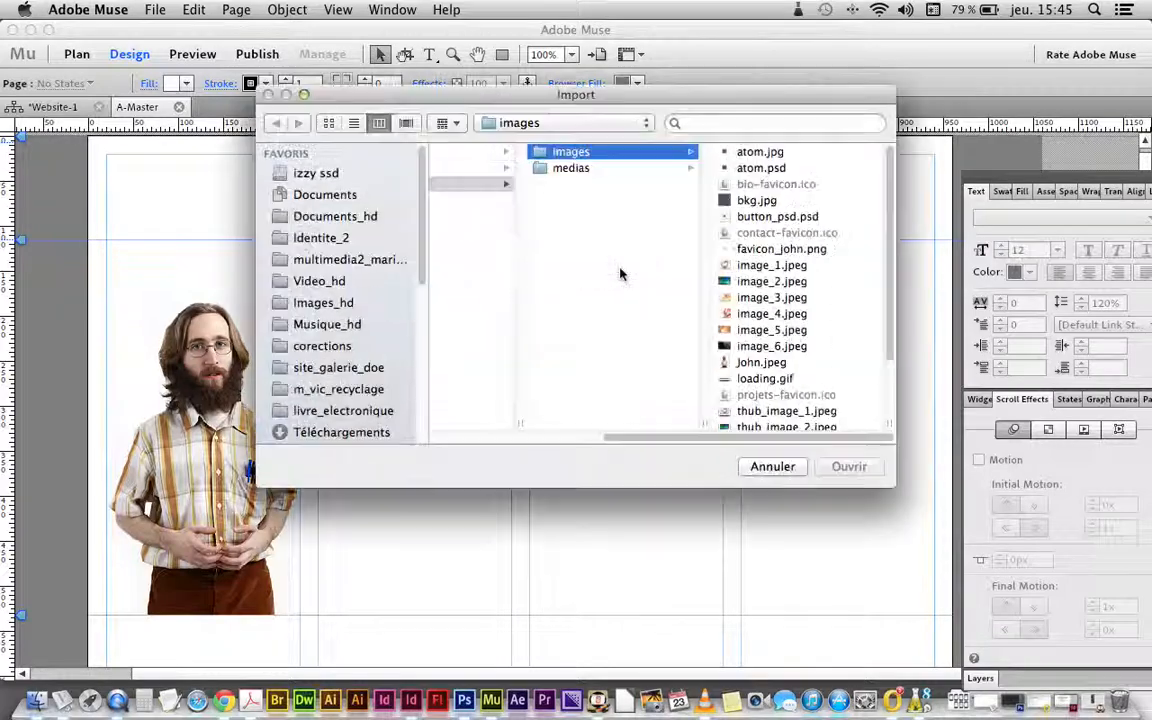
click(745, 205)
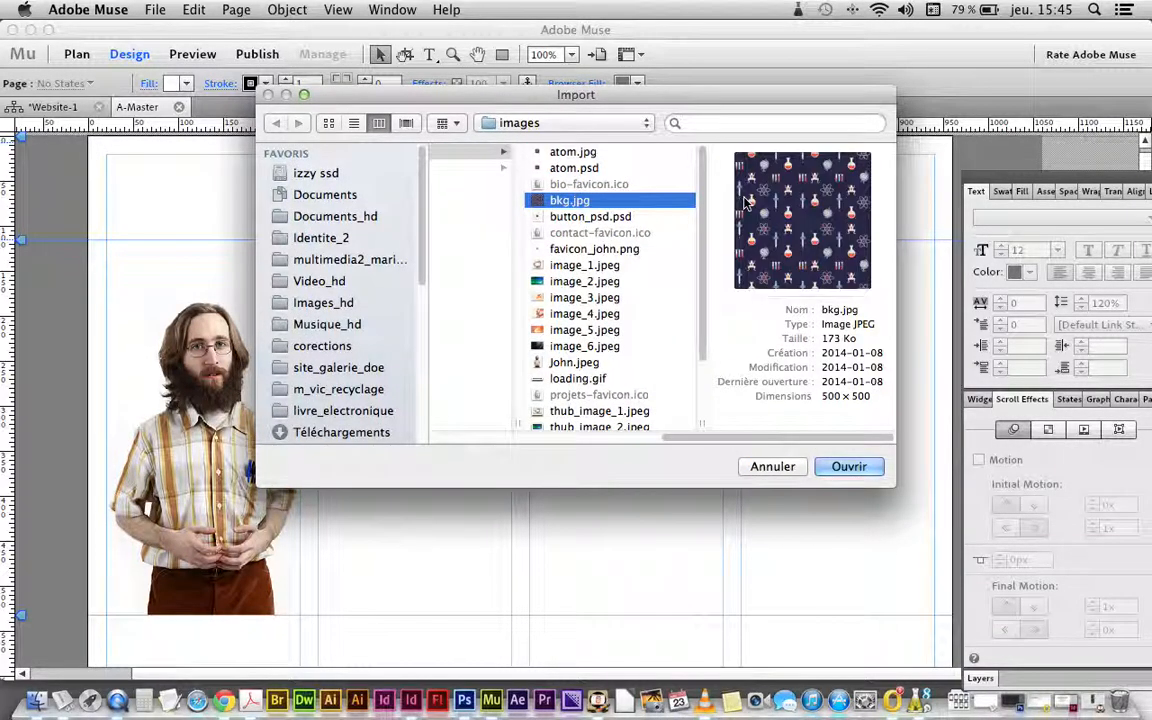
click(849, 466)
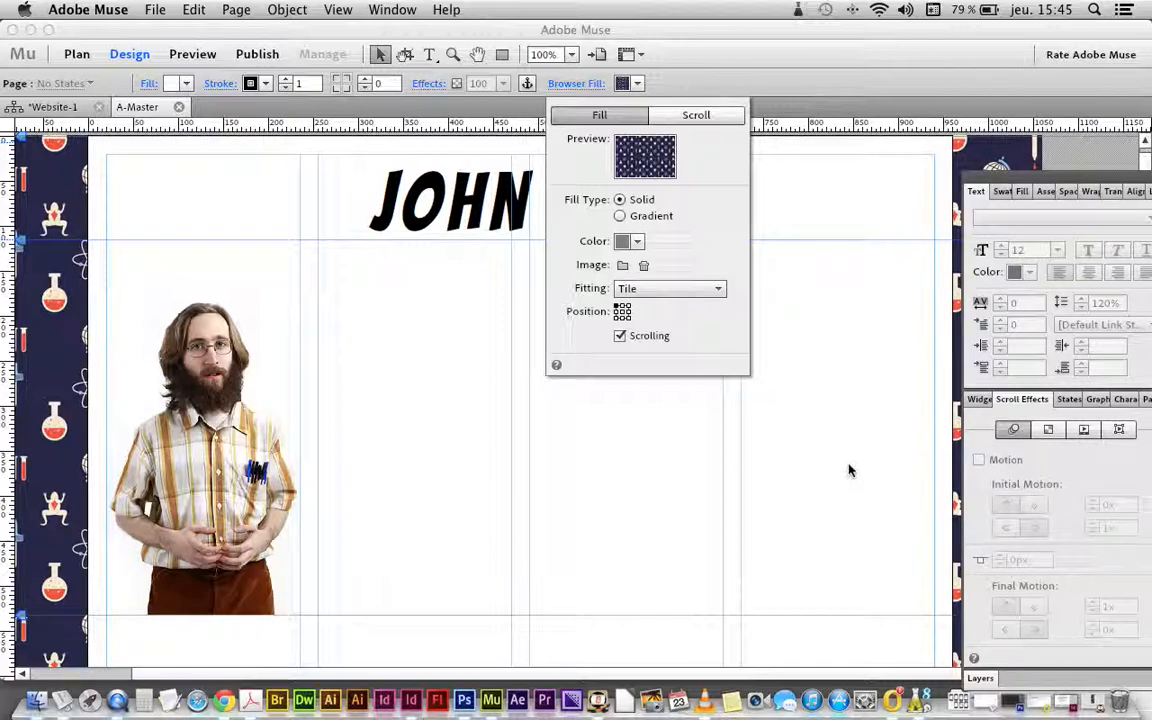
- Try the Original Size fitting for the browser background image and return it to Tile
click(672, 290)
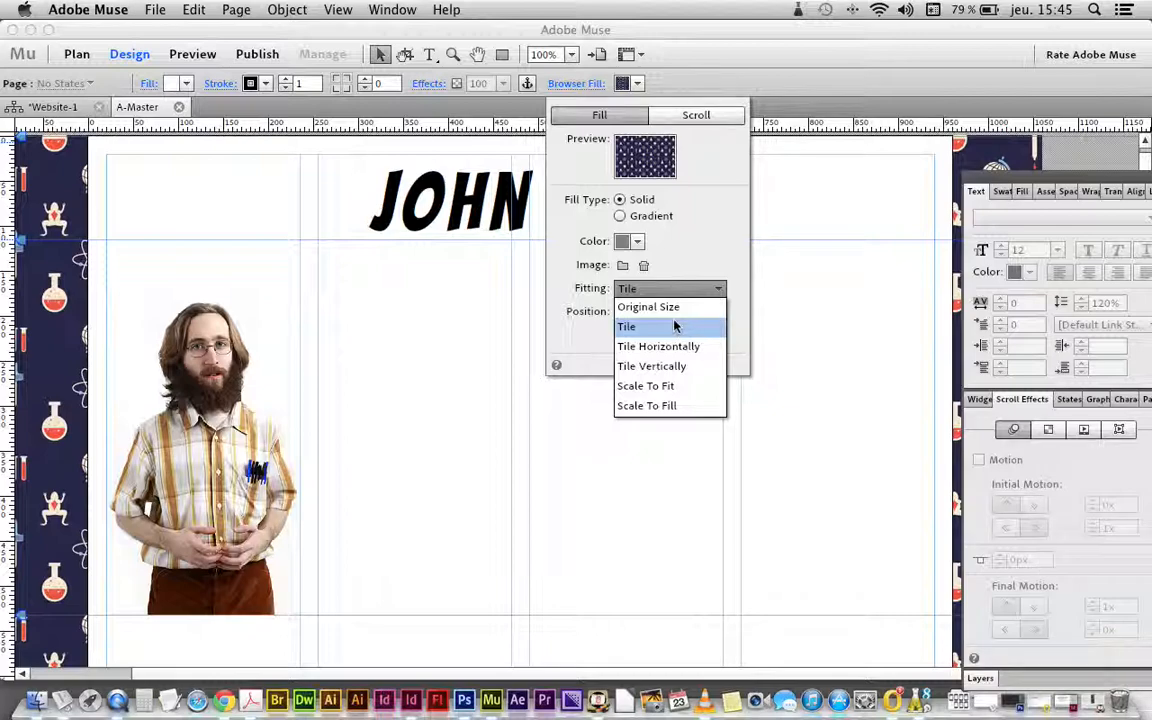
click(672, 310)
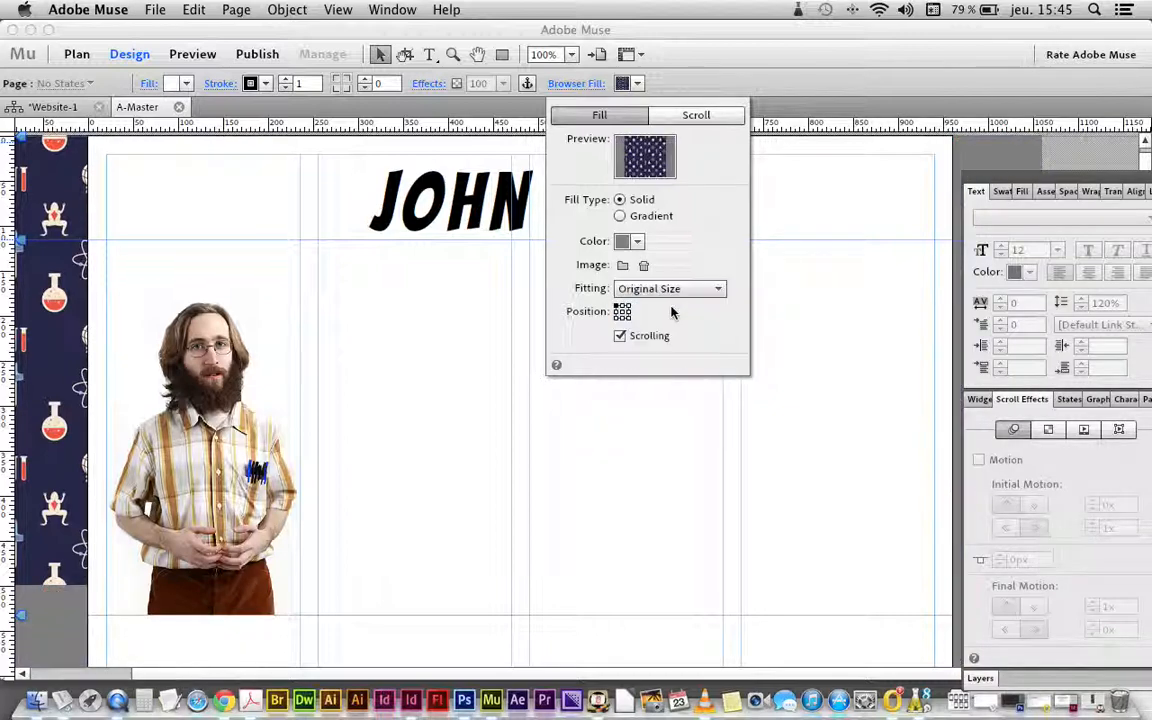
click(676, 290)
click(668, 330)
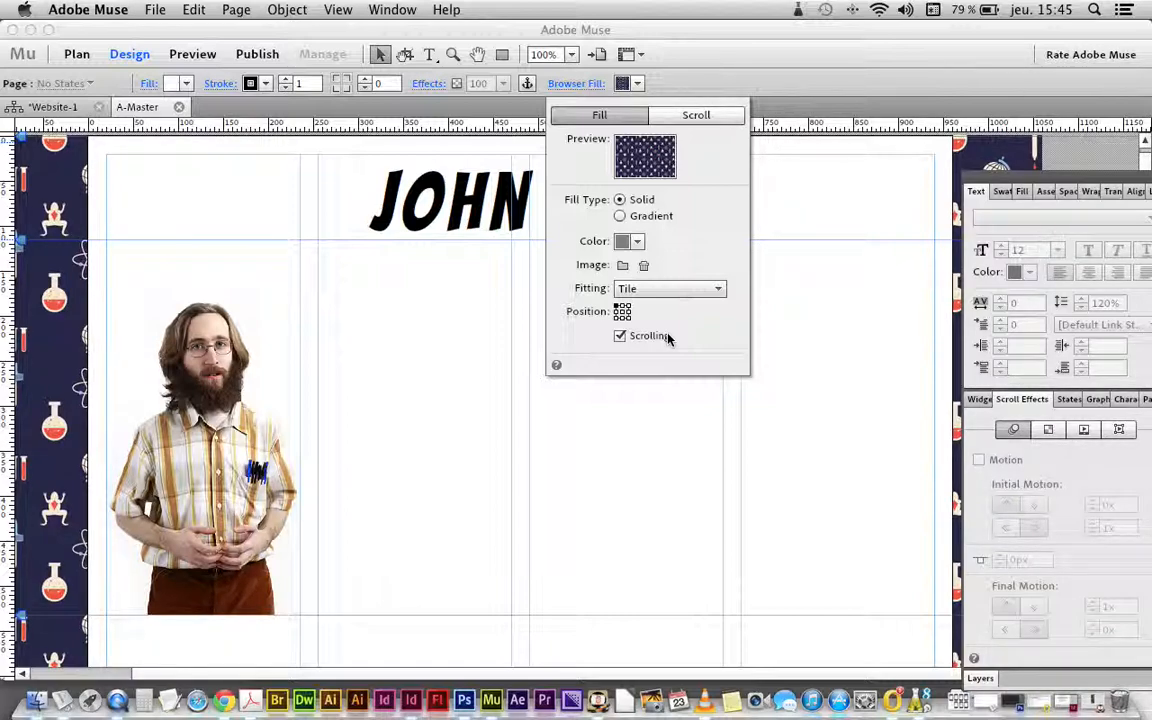
- Review the browser fill's scroll motion options, return to its fill settings and close them
click(718, 114)
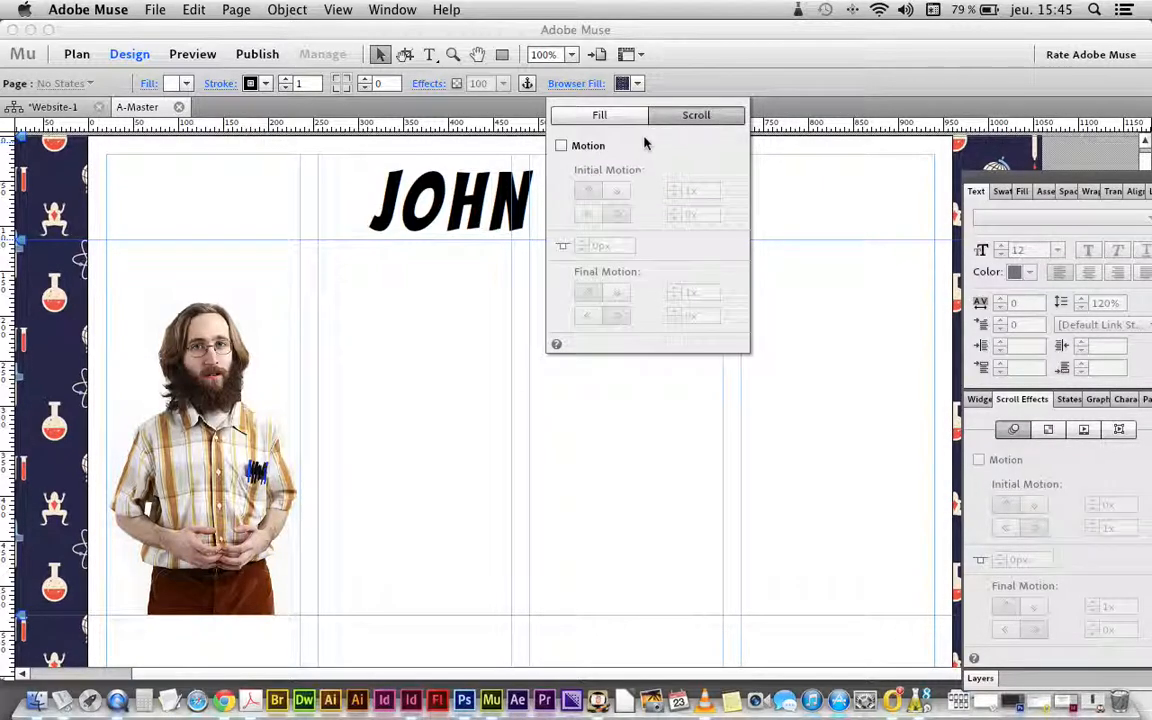
click(599, 116)
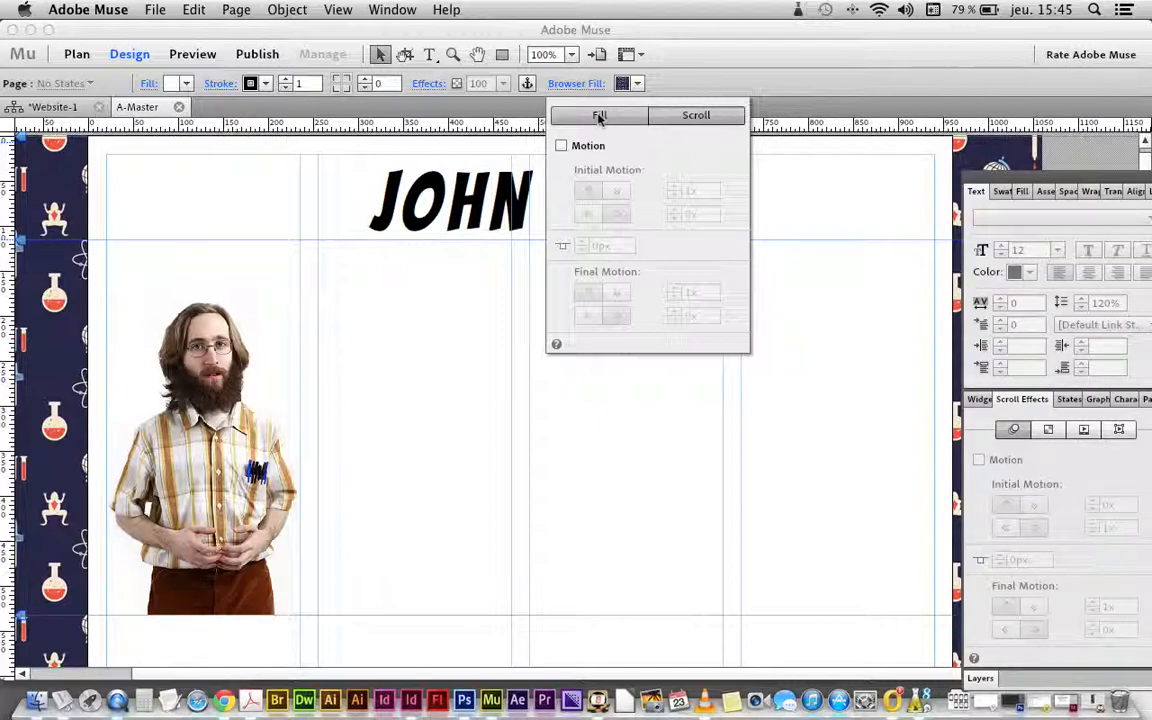
click(598, 116)
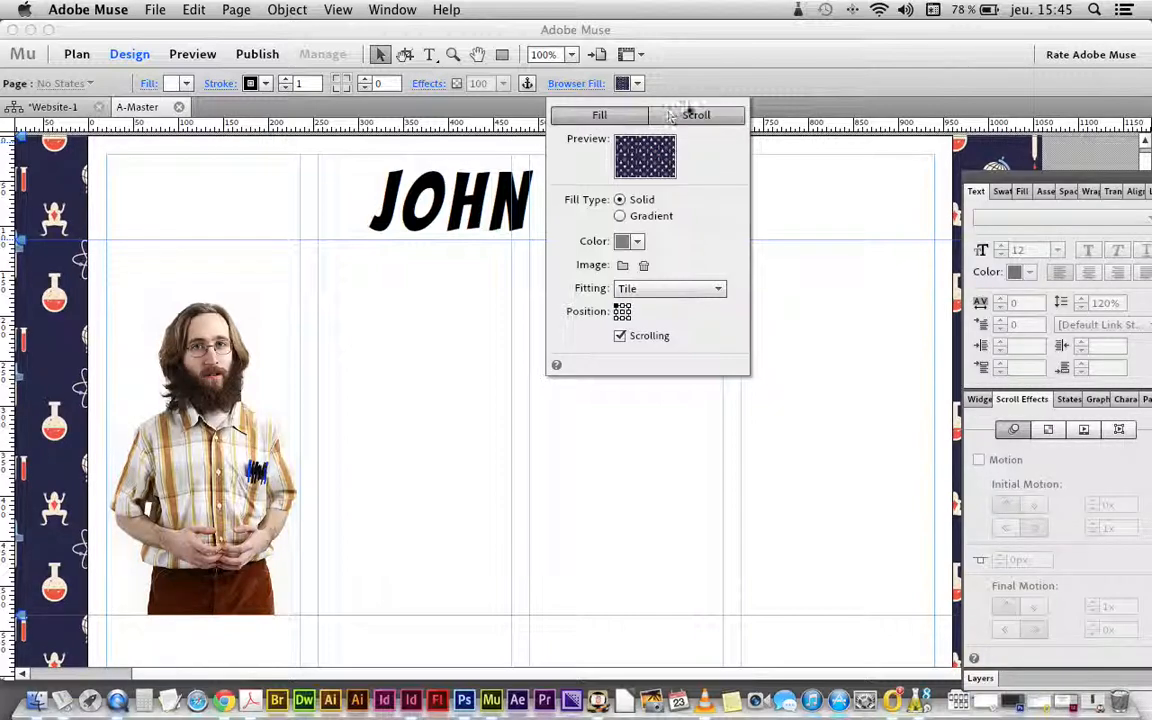
click(702, 85)
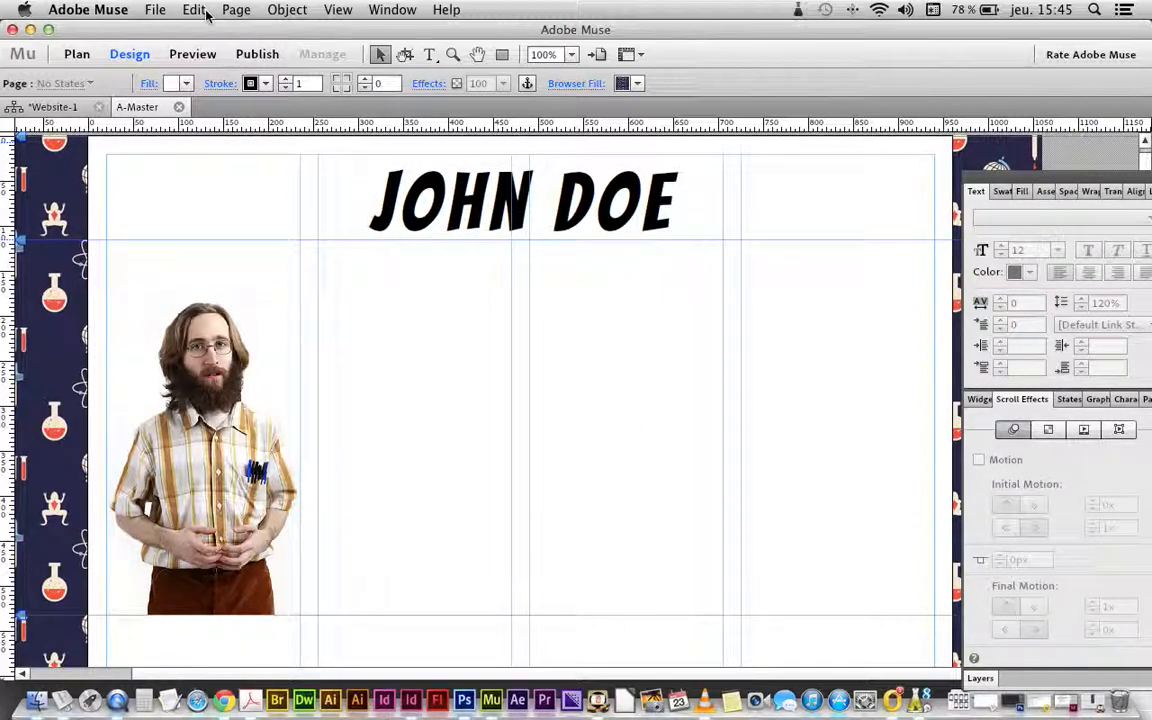
click(283, 9)
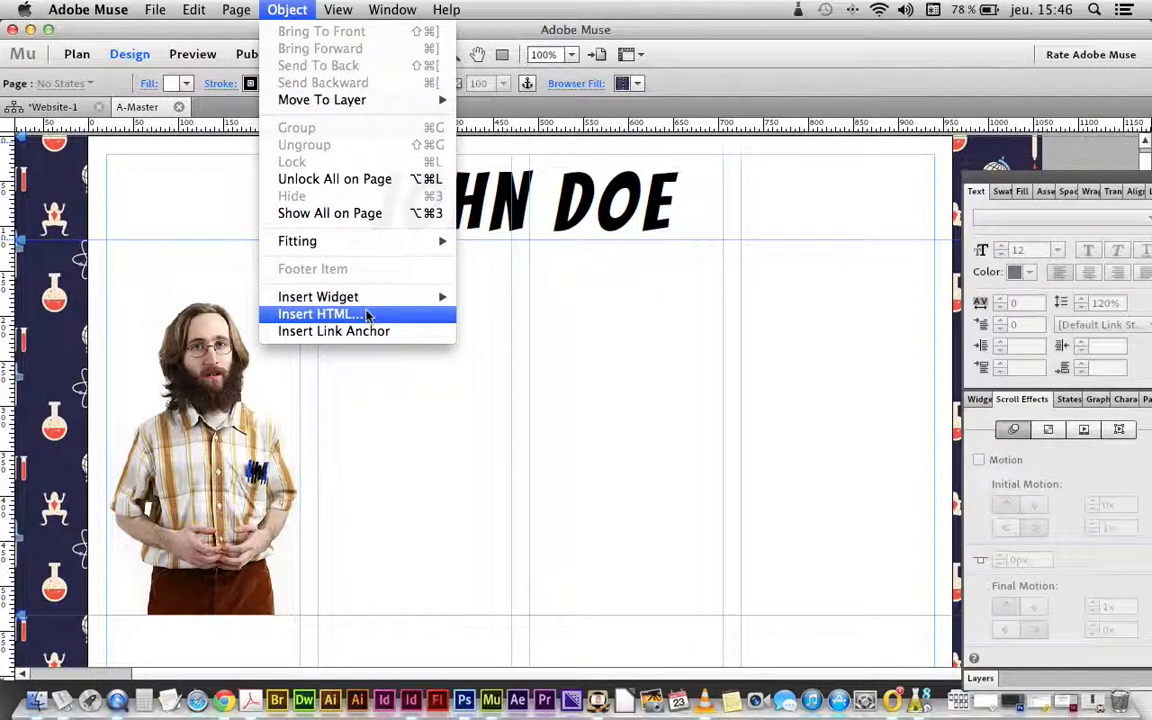
key(Right)
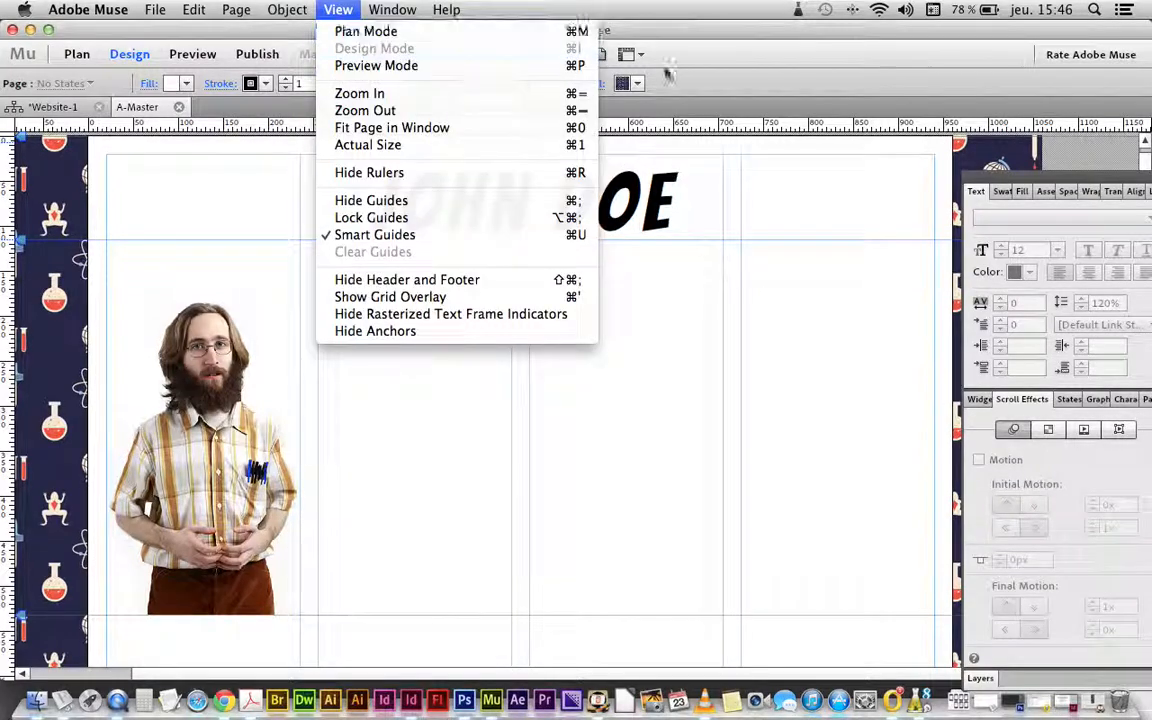
click(686, 70)
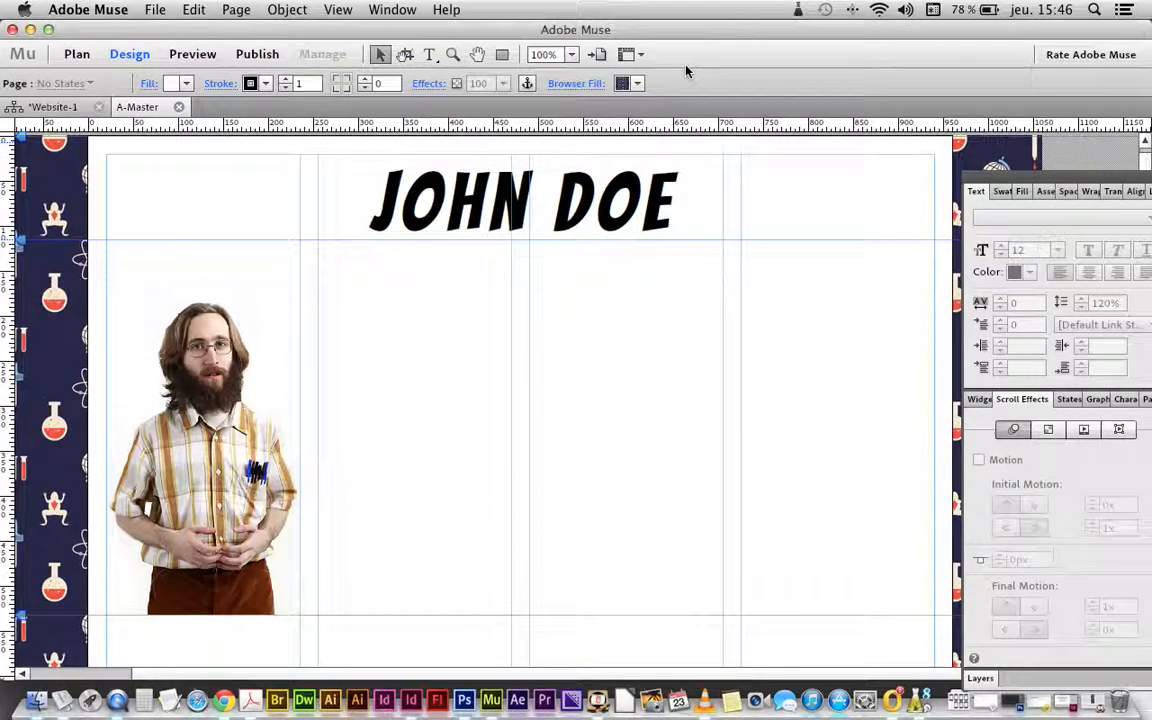
- Draw a rectangle across the first column just beneath the portrait, aligned to the column edges at about X 20, Y 507
click(503, 57)
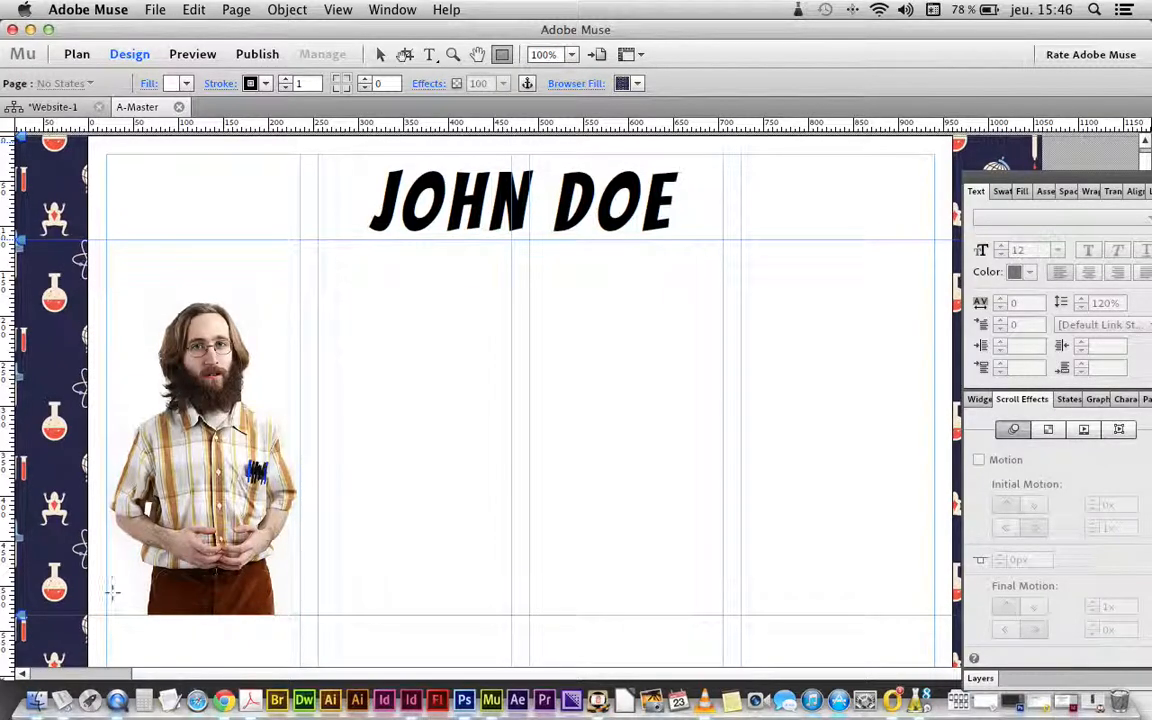
mouse_move(110, 593)
mouse_down()
mouse_move(240, 620)
mouse_move(298, 624)
mouse_move(300, 612)
mouse_up()
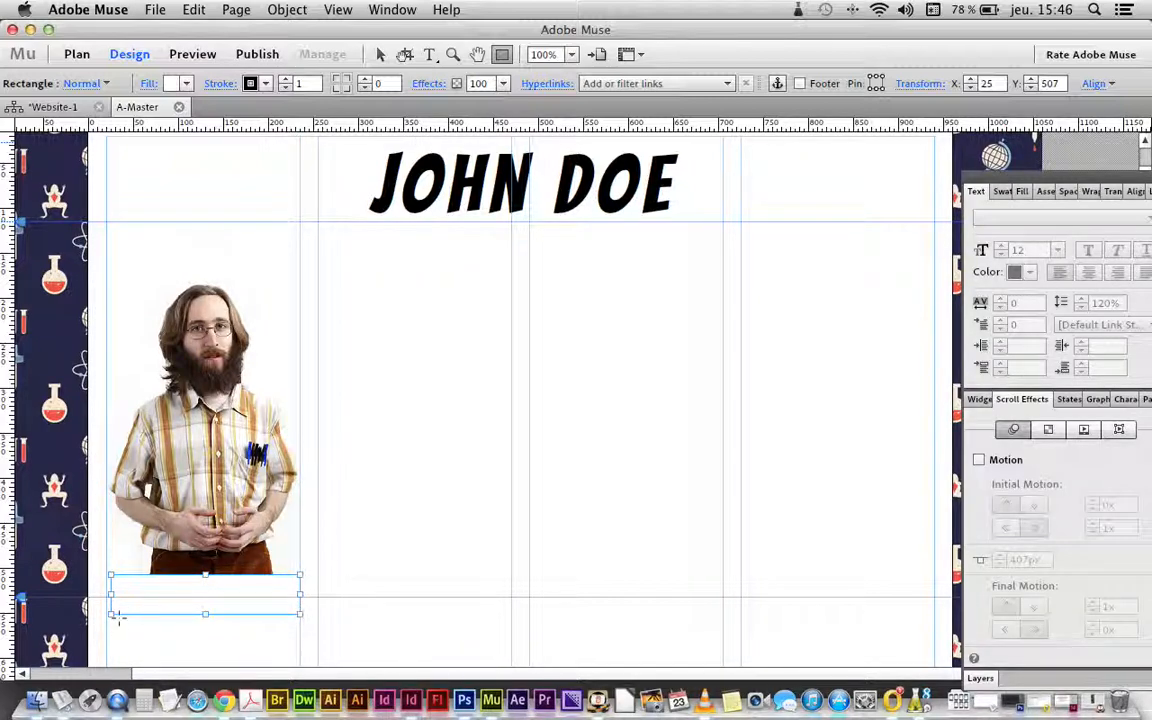
click(380, 54)
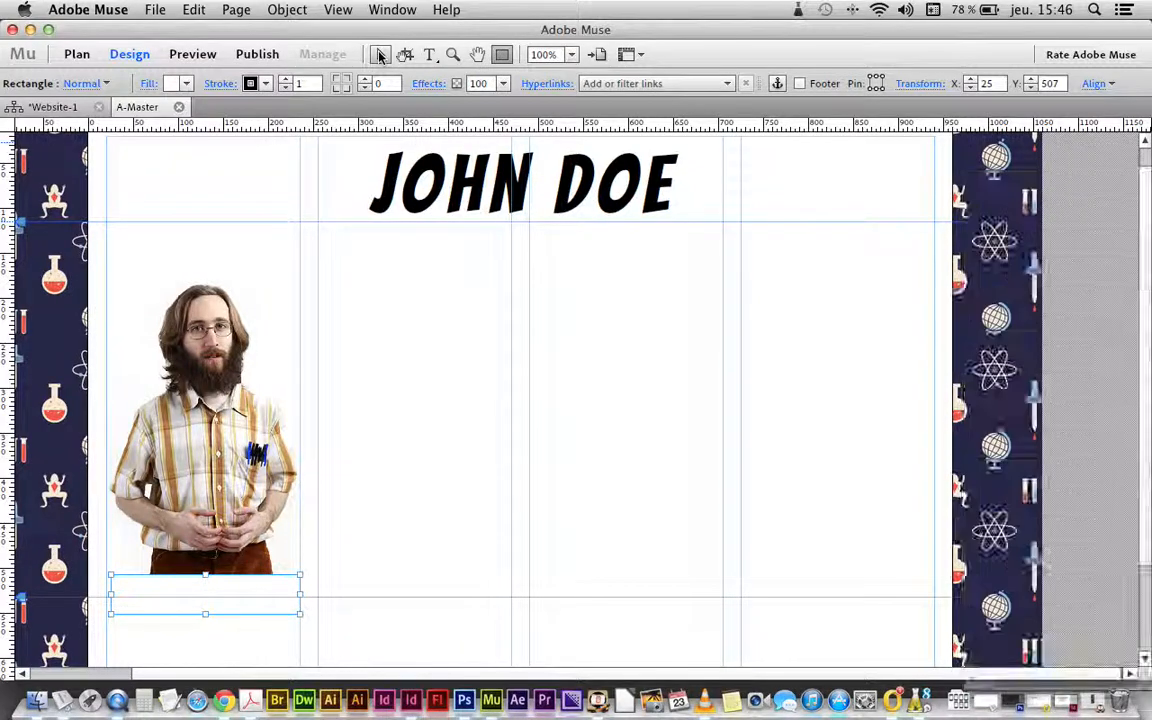
drag(110, 614, 105, 615)
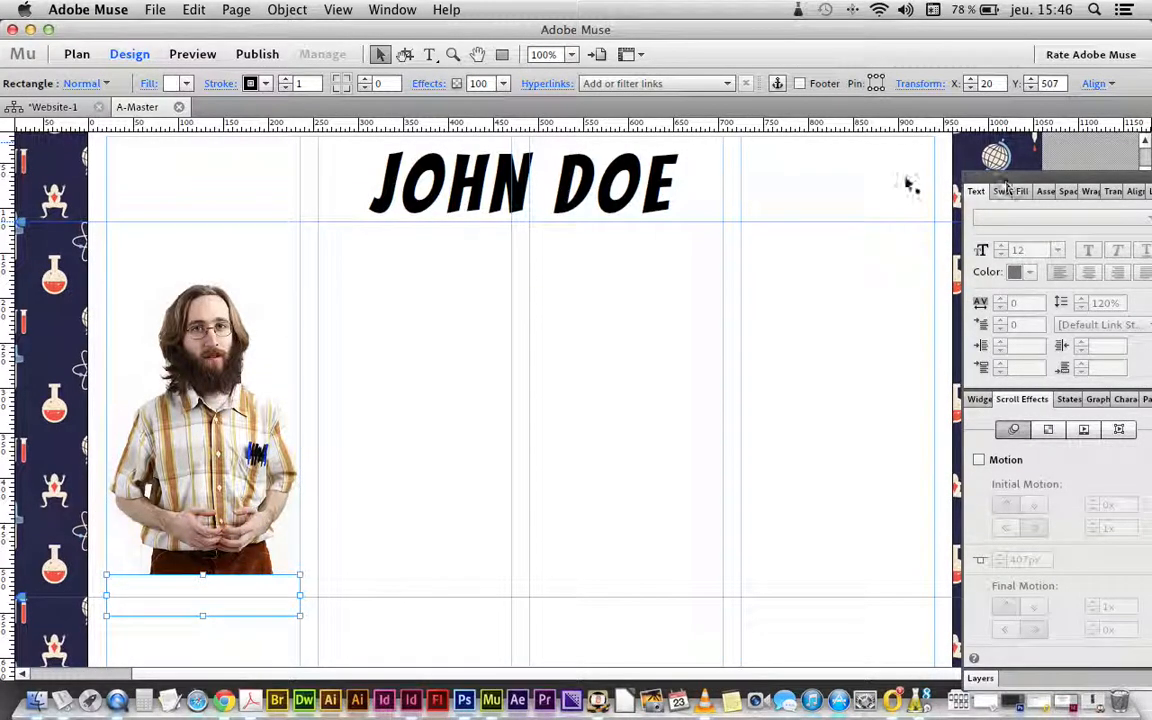
- Move the floating panels fully into view and fill the rectangle with lime green ADDE32
drag(993, 188, 814, 78)
click(272, 582)
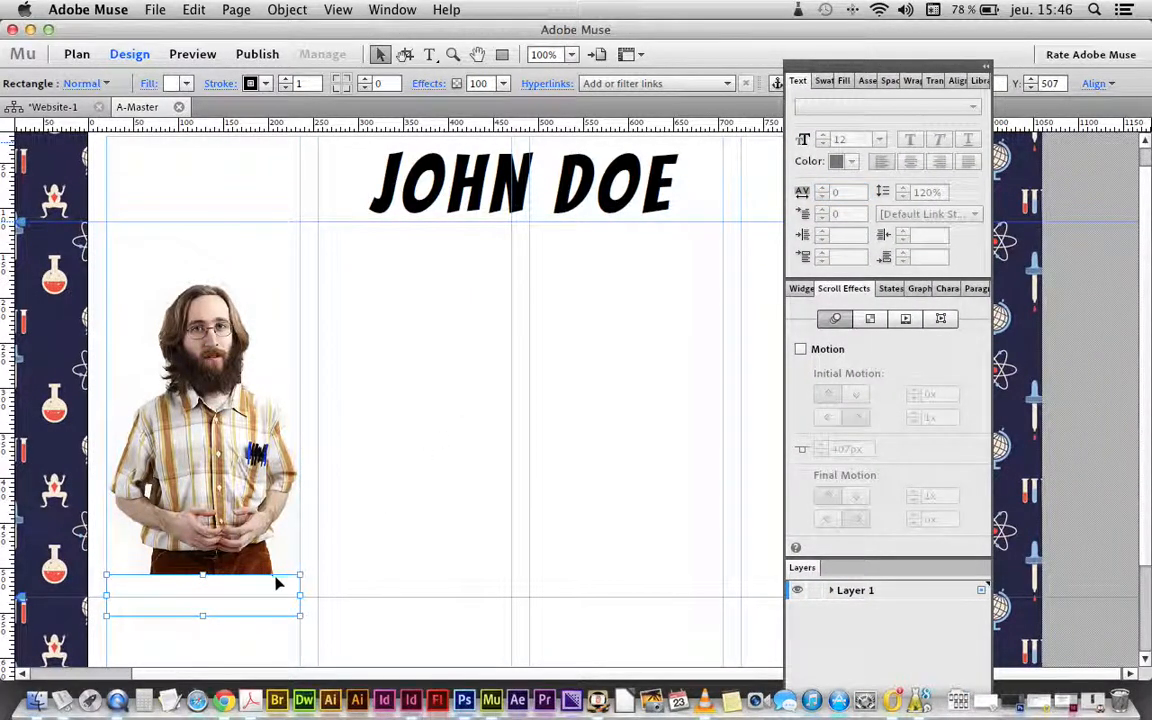
click(843, 81)
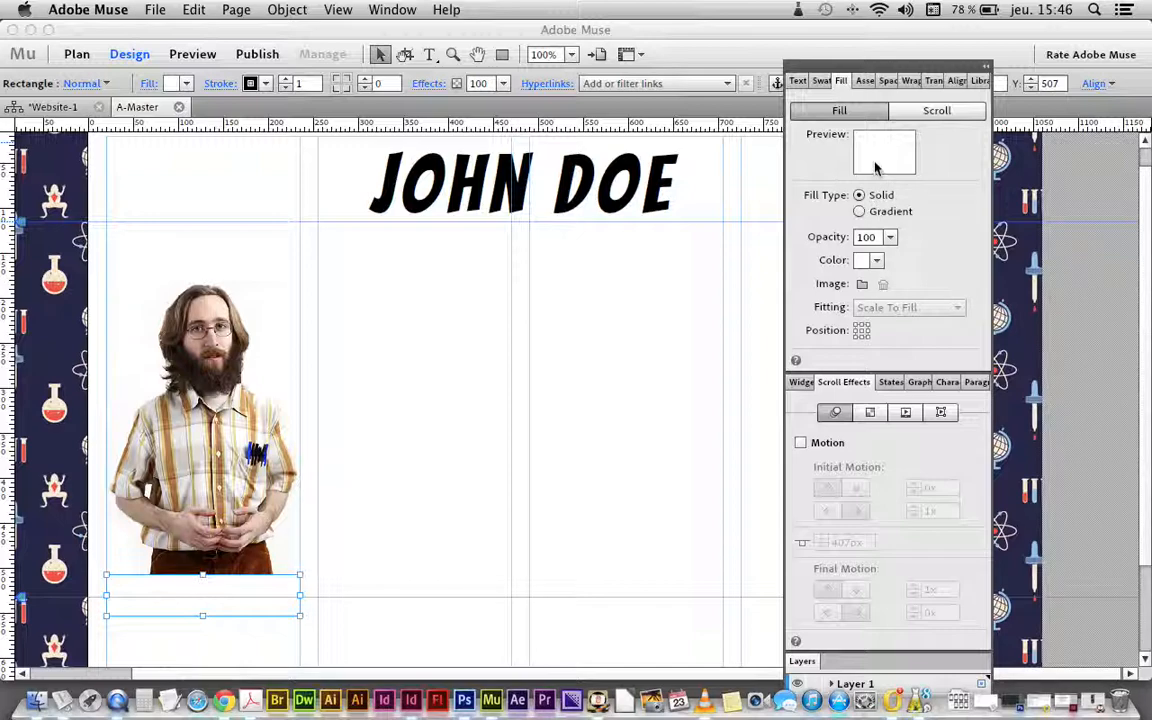
click(876, 261)
click(978, 335)
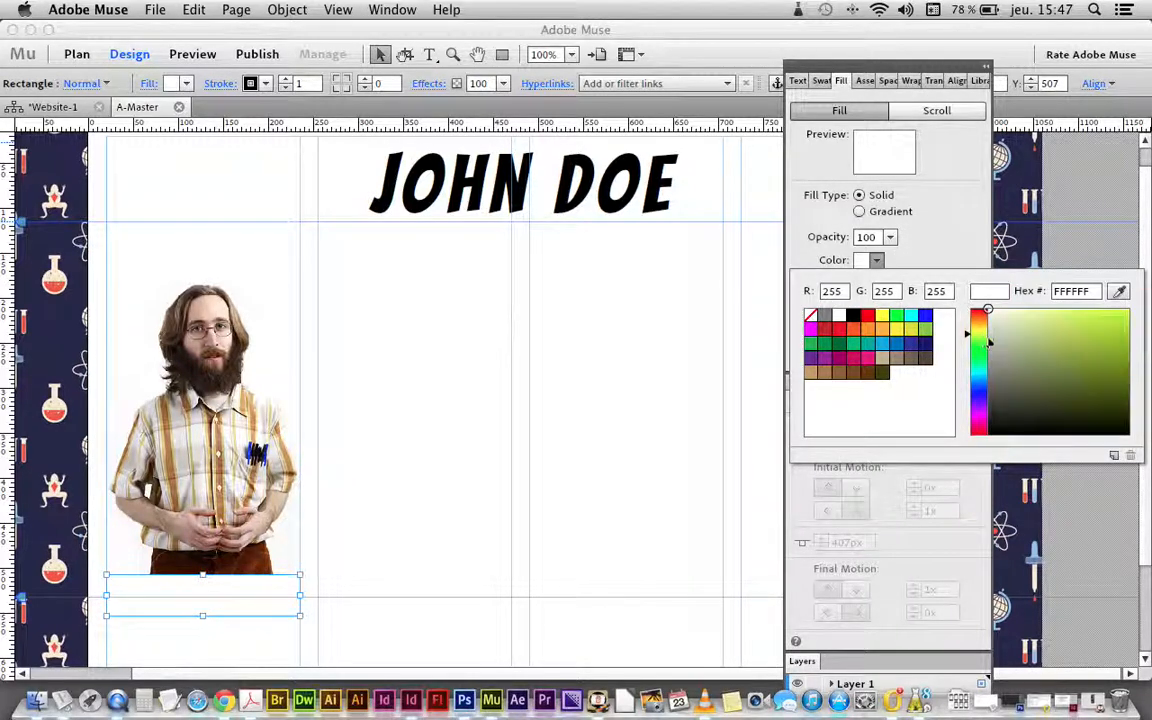
click(1097, 325)
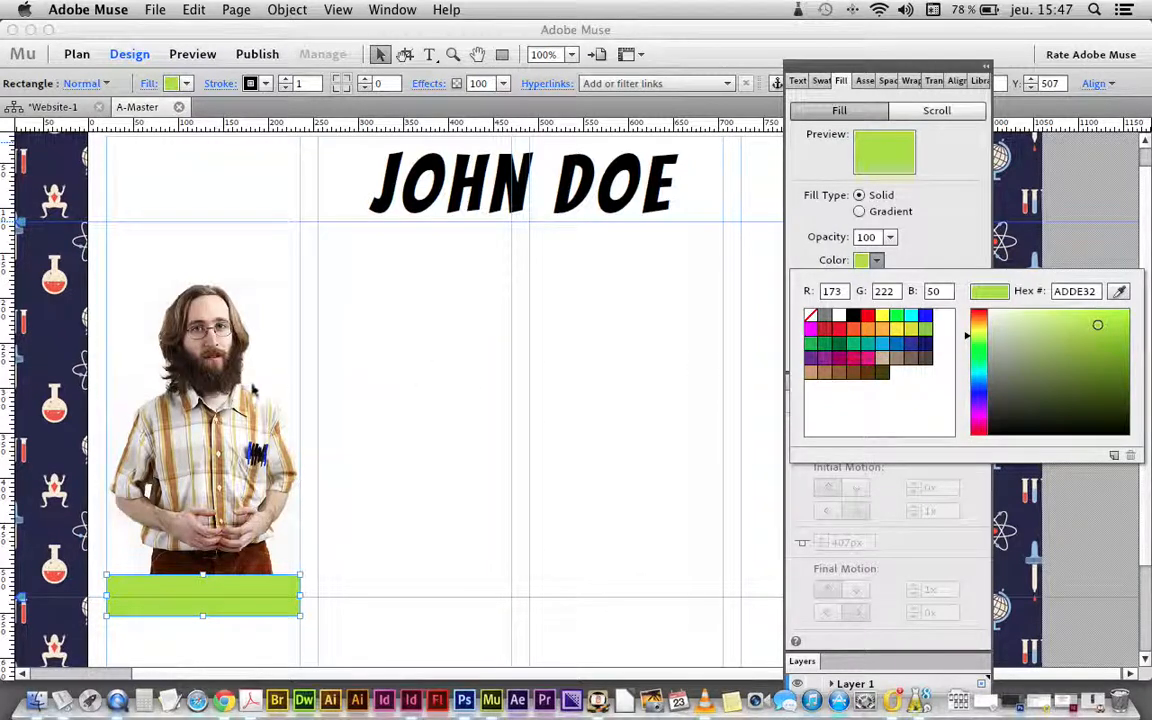
- Refill the rectangle with brown 551C08 sampled from the portrait's trousers, trying a gradient before returning to a solid fill
click(1119, 292)
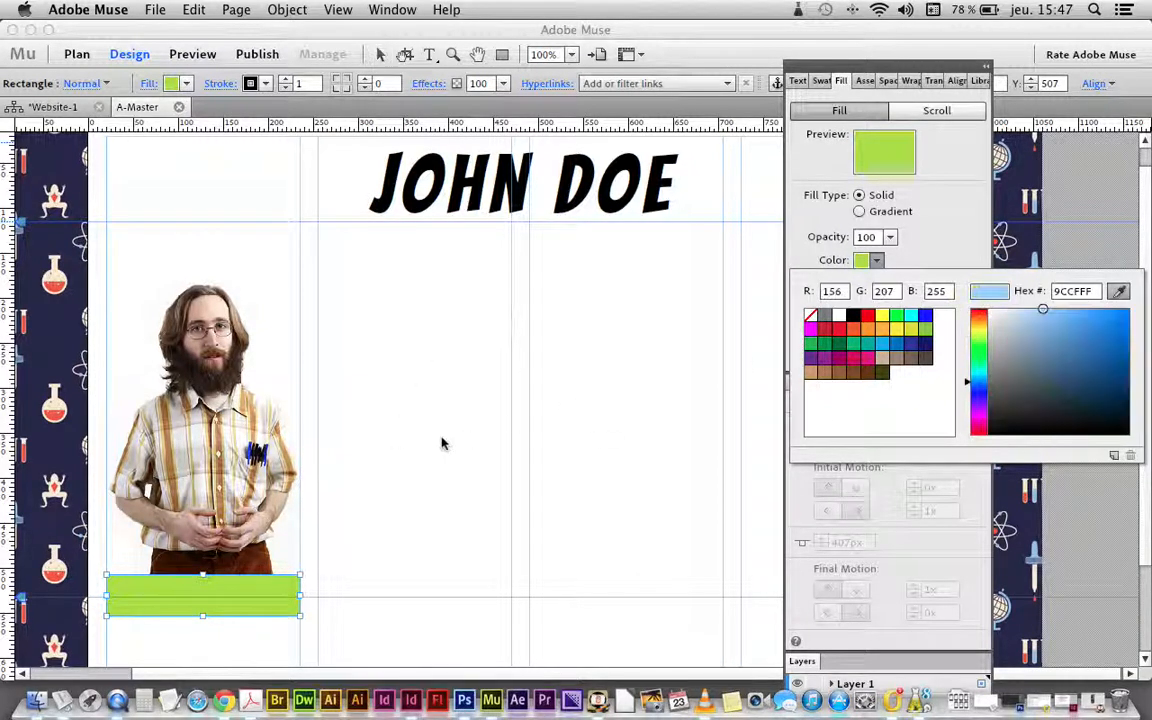
click(253, 564)
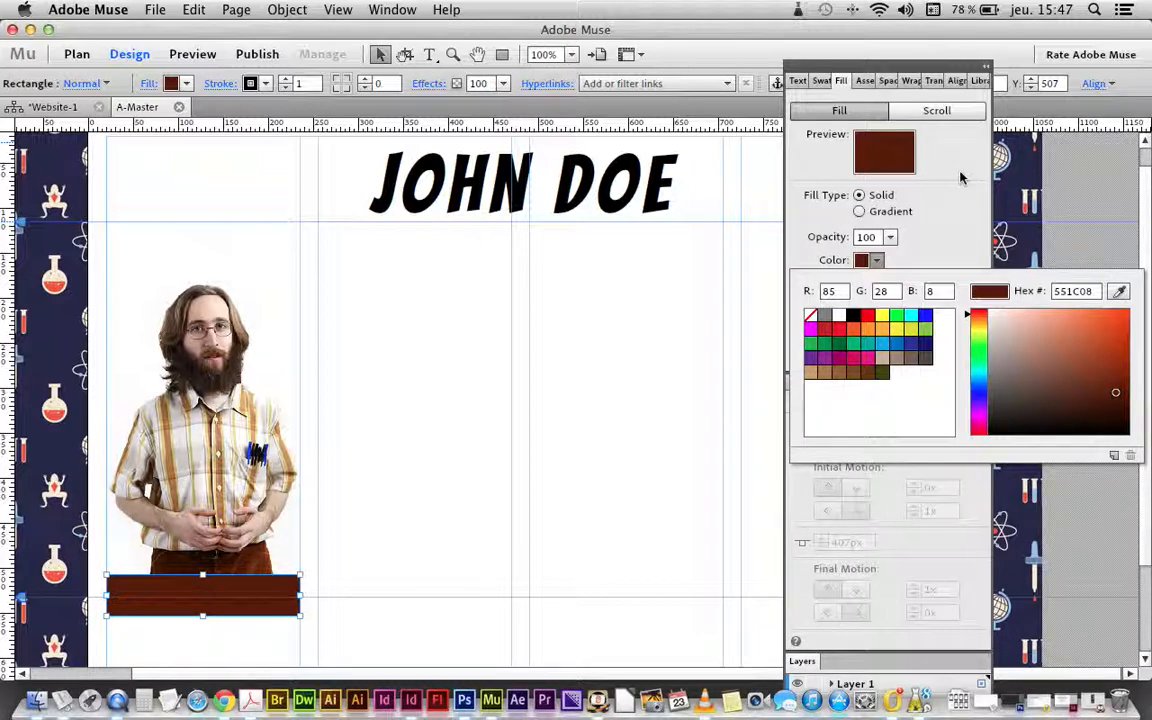
click(887, 165)
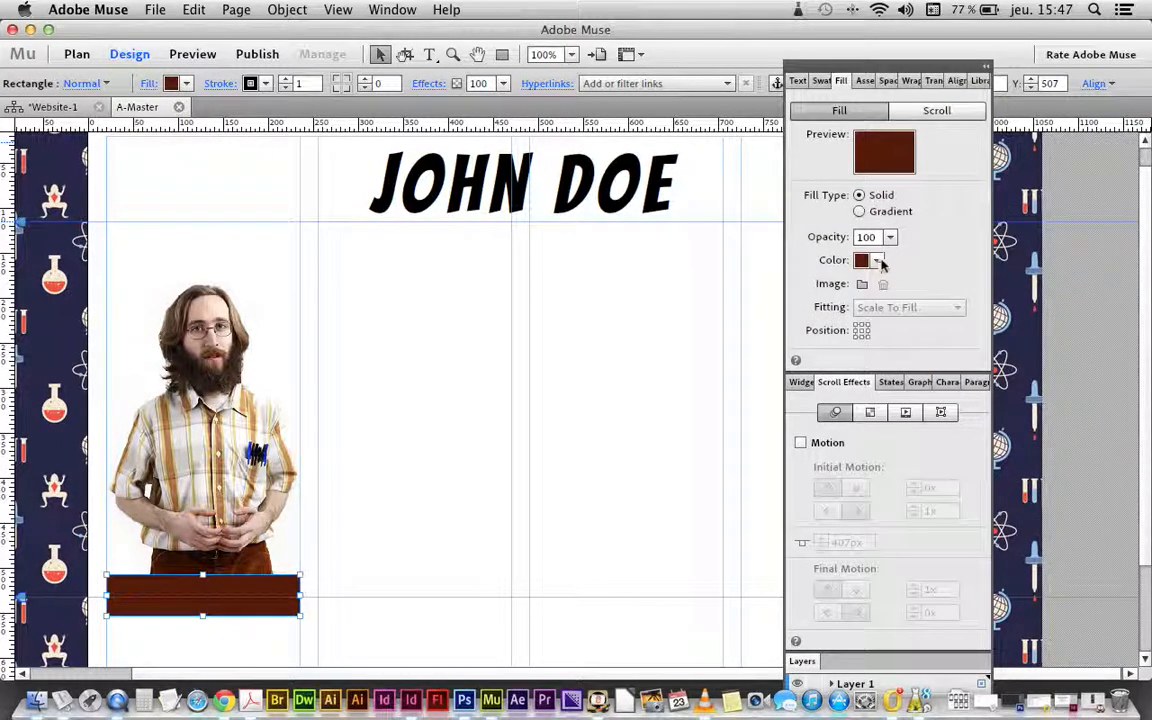
click(860, 212)
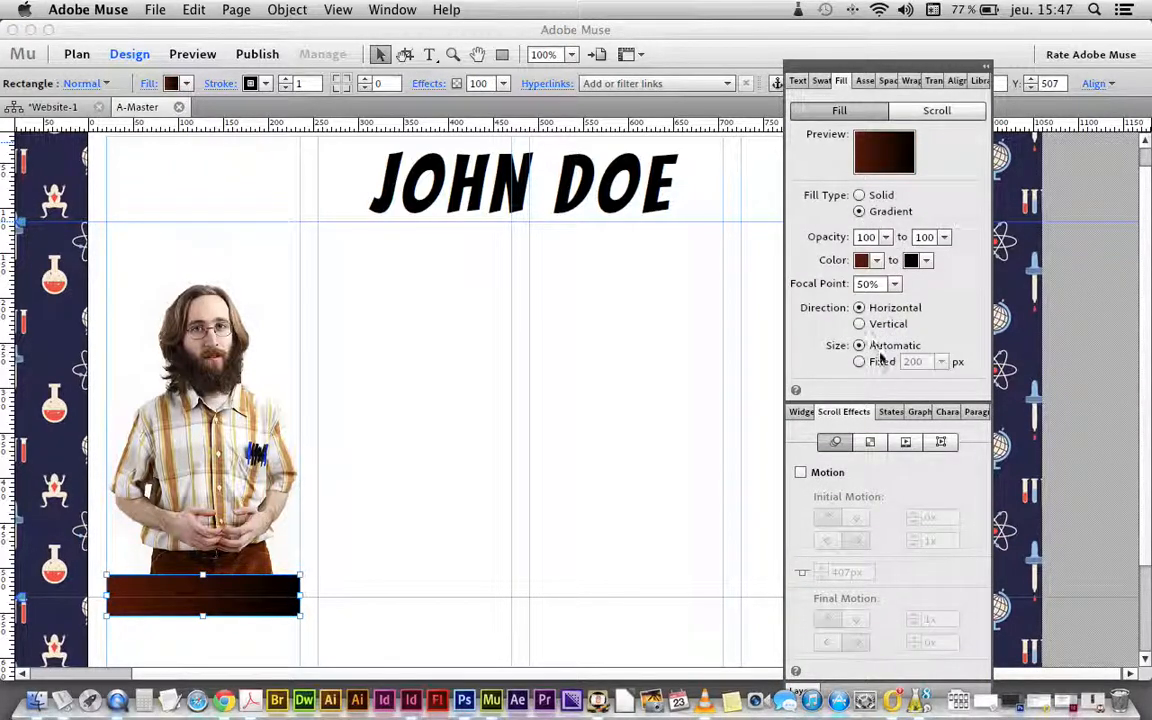
click(861, 196)
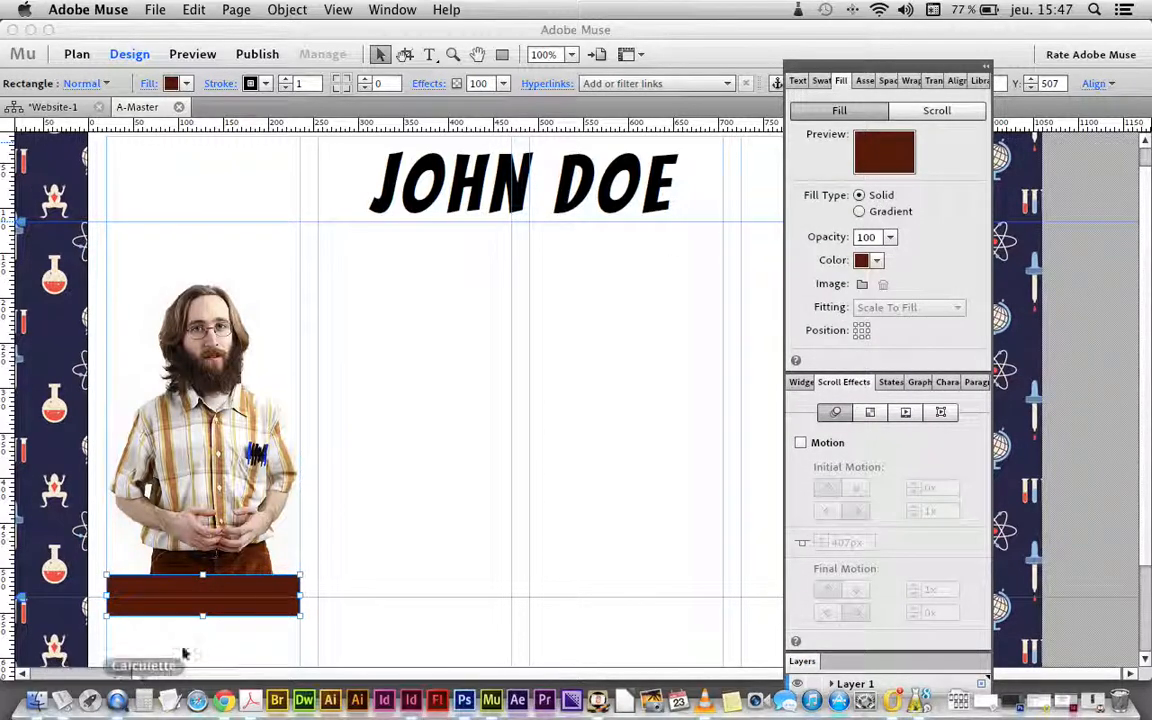
- Remove the brown rectangle's stroke and round all its corners with a radius of 26
click(251, 83)
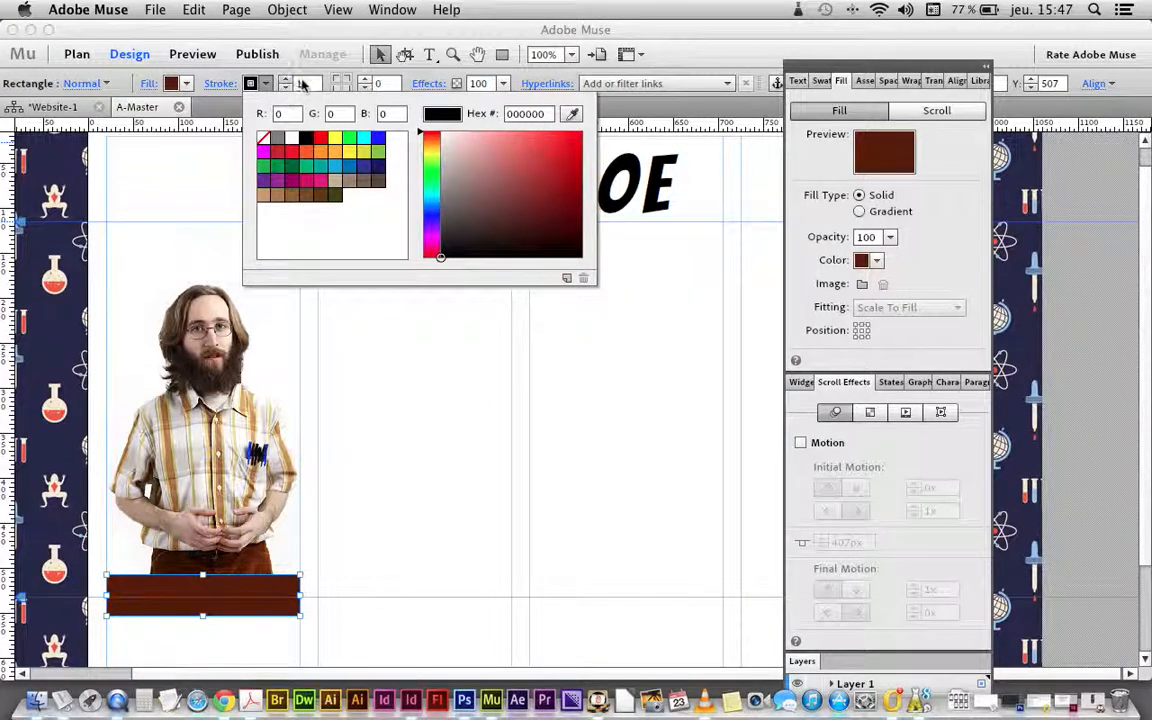
click(265, 139)
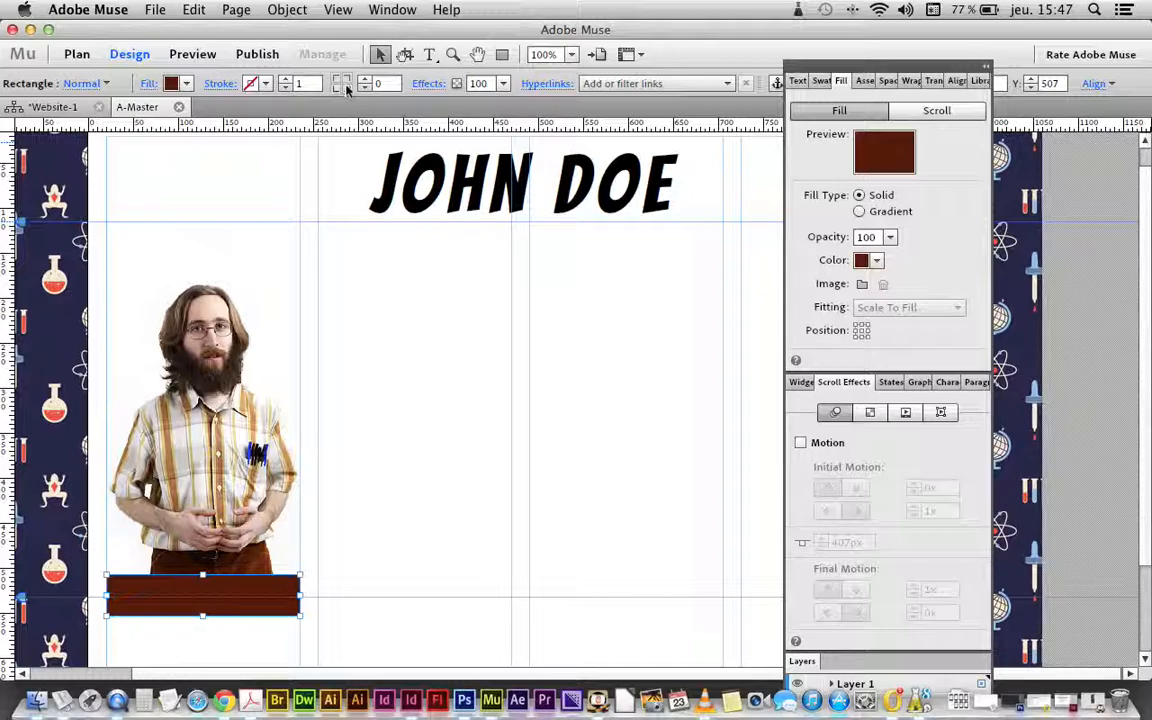
click(372, 84)
click(367, 79)
click(367, 79)
click(367, 79)
click(367, 79)
click(367, 79)
click(367, 79)
click(367, 79)
click(367, 79)
click(367, 79)
click(367, 79)
click(367, 79)
click(367, 79)
click(367, 79)
click(367, 79)
click(367, 79)
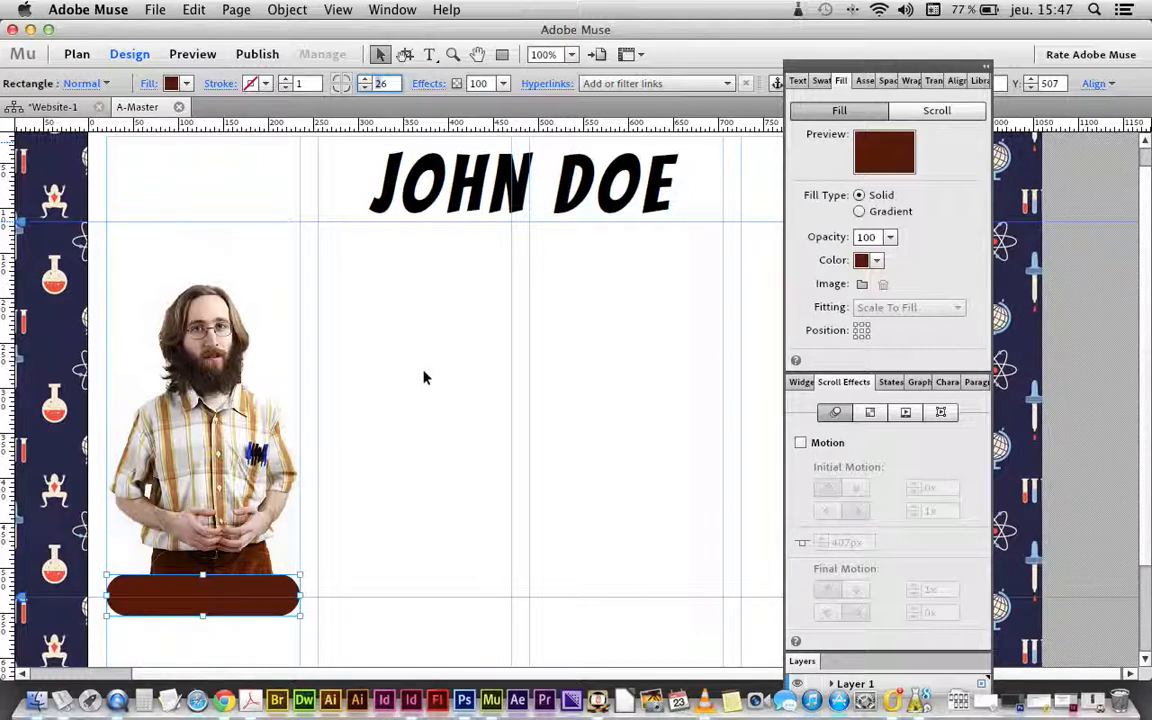
click(452, 358)
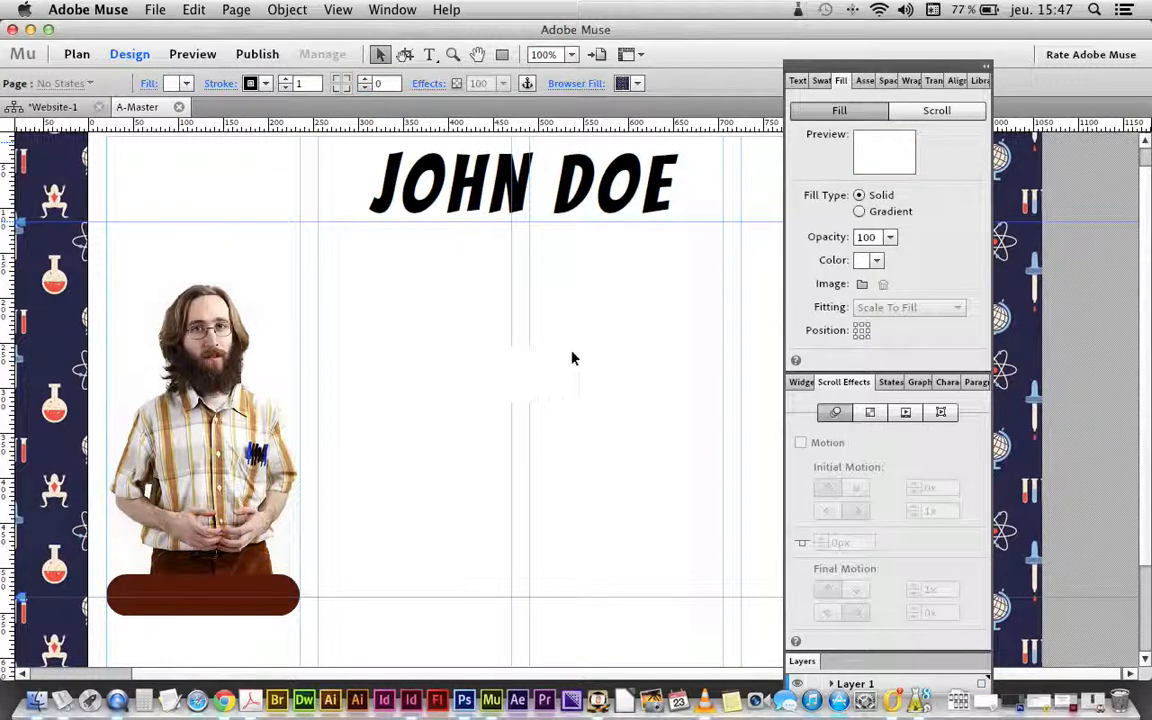
- Add a small text frame in the empty area beside the portrait, containing the portrait's first and last name
click(428, 55)
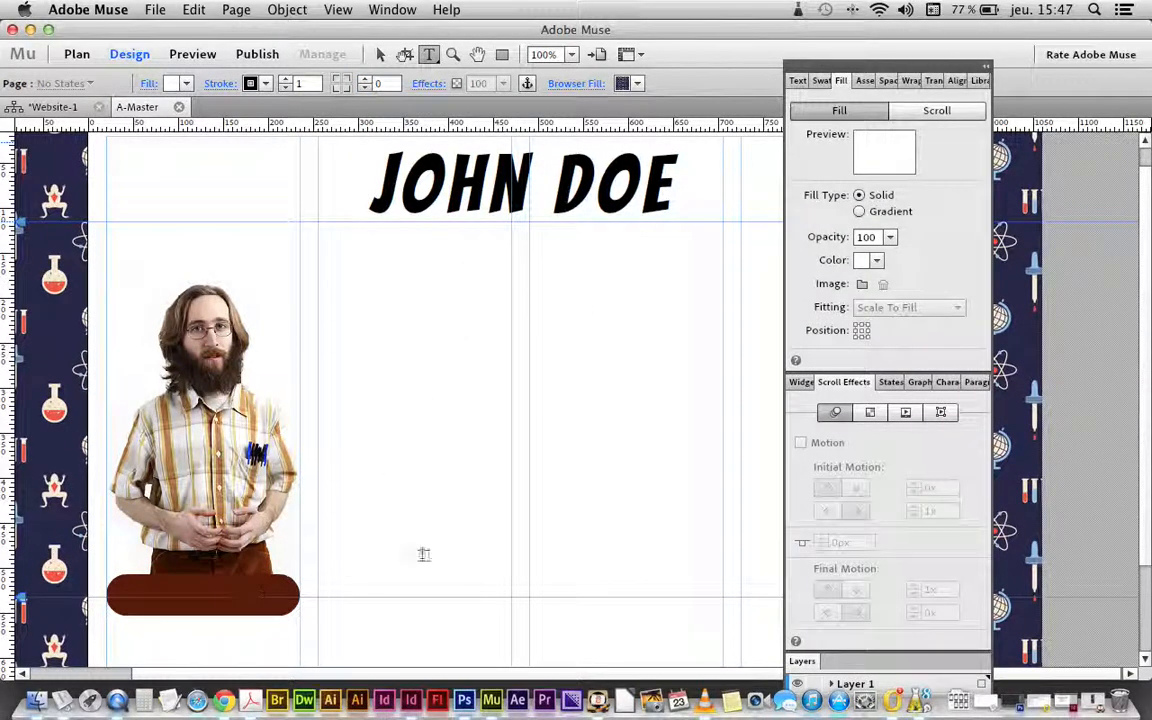
drag(379, 491, 549, 520)
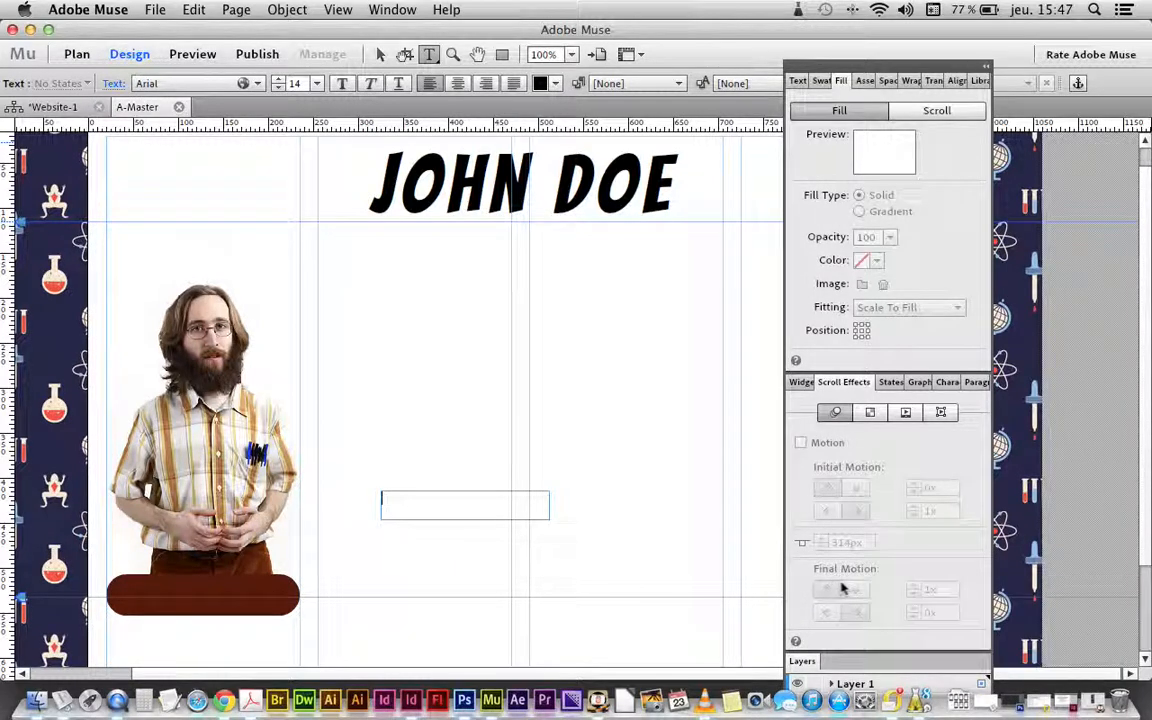
text(Joh doh)
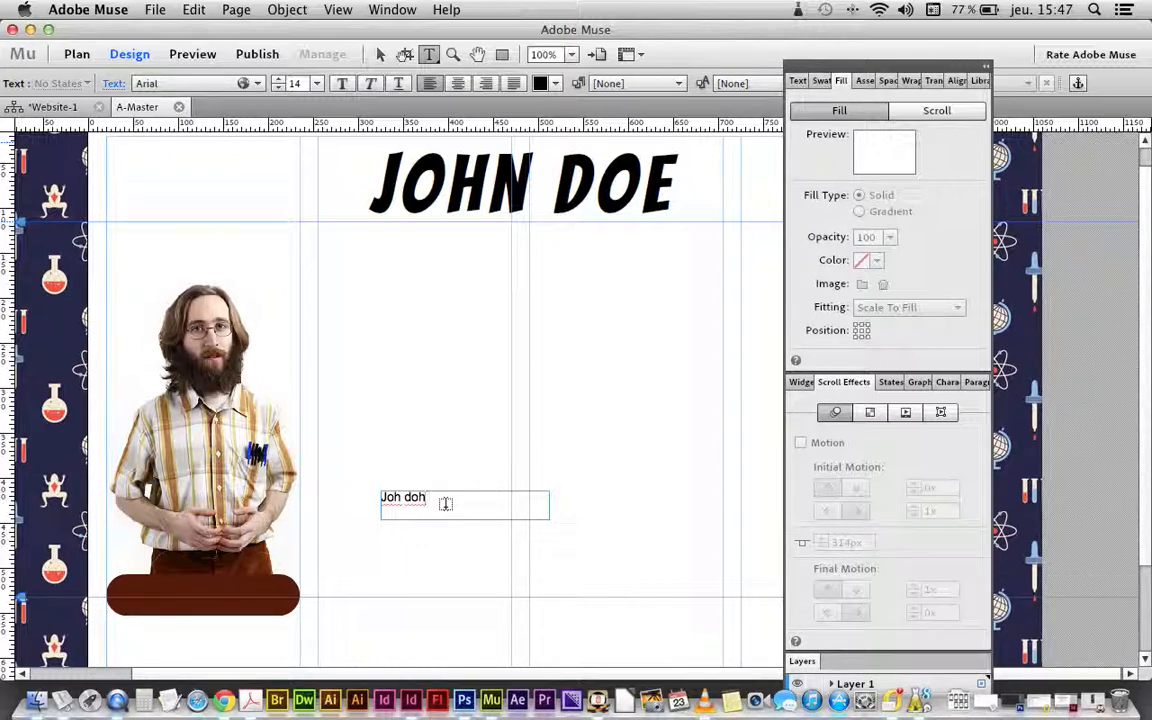
double_click(410, 497)
click(400, 497)
- Centre the new name text and colour it white FFFFFF
drag(434, 498, 383, 497)
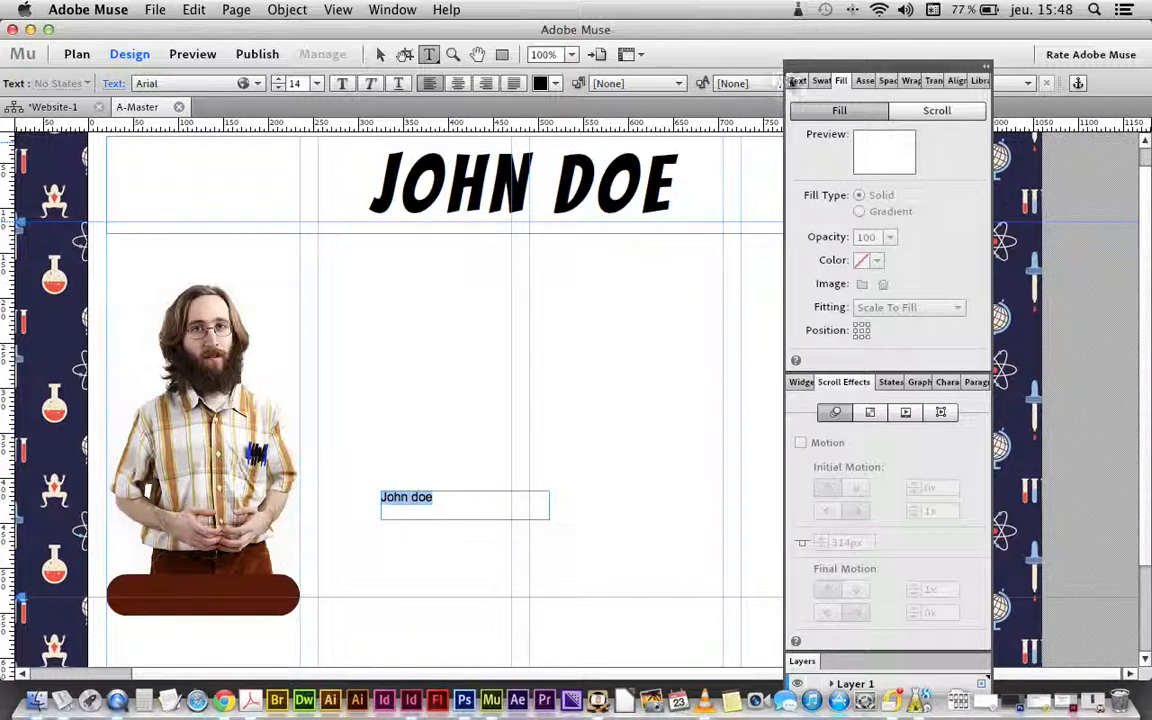
click(795, 82)
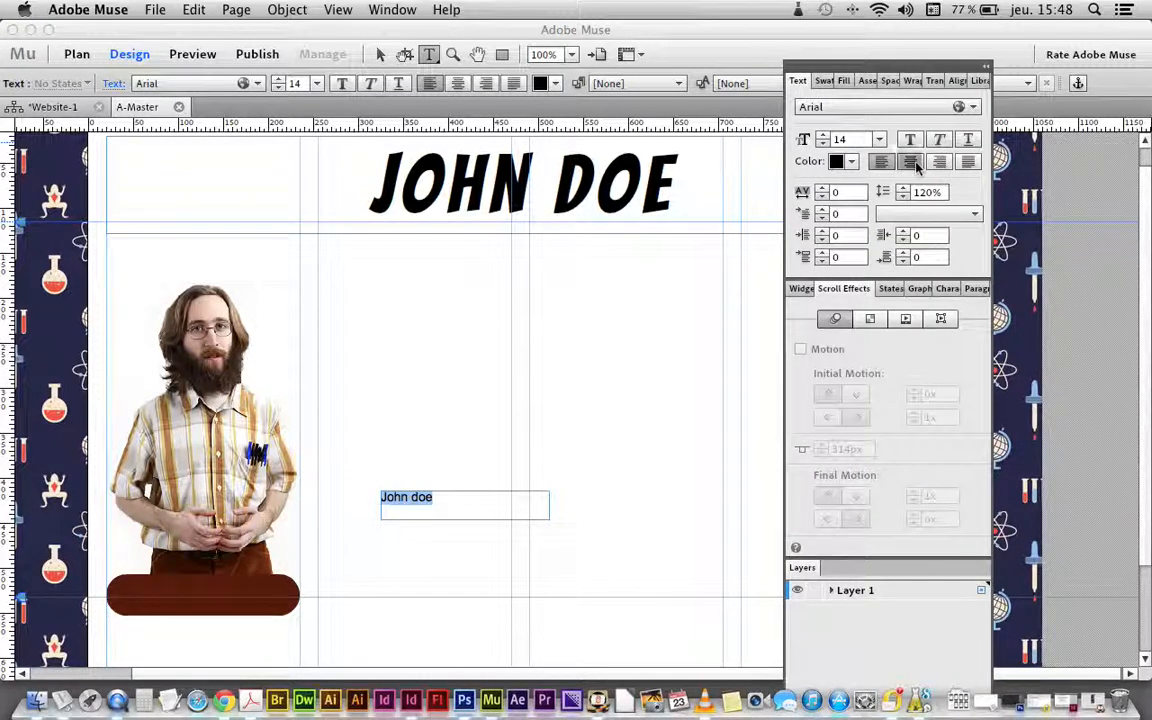
click(910, 161)
click(845, 161)
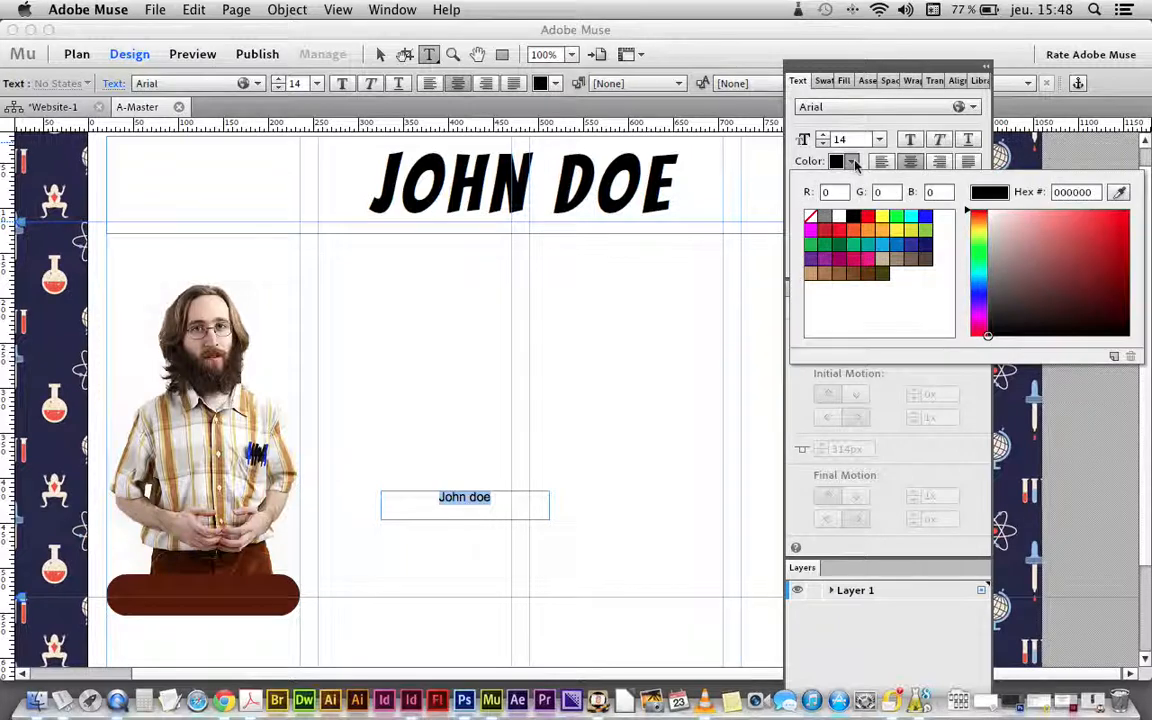
click(839, 217)
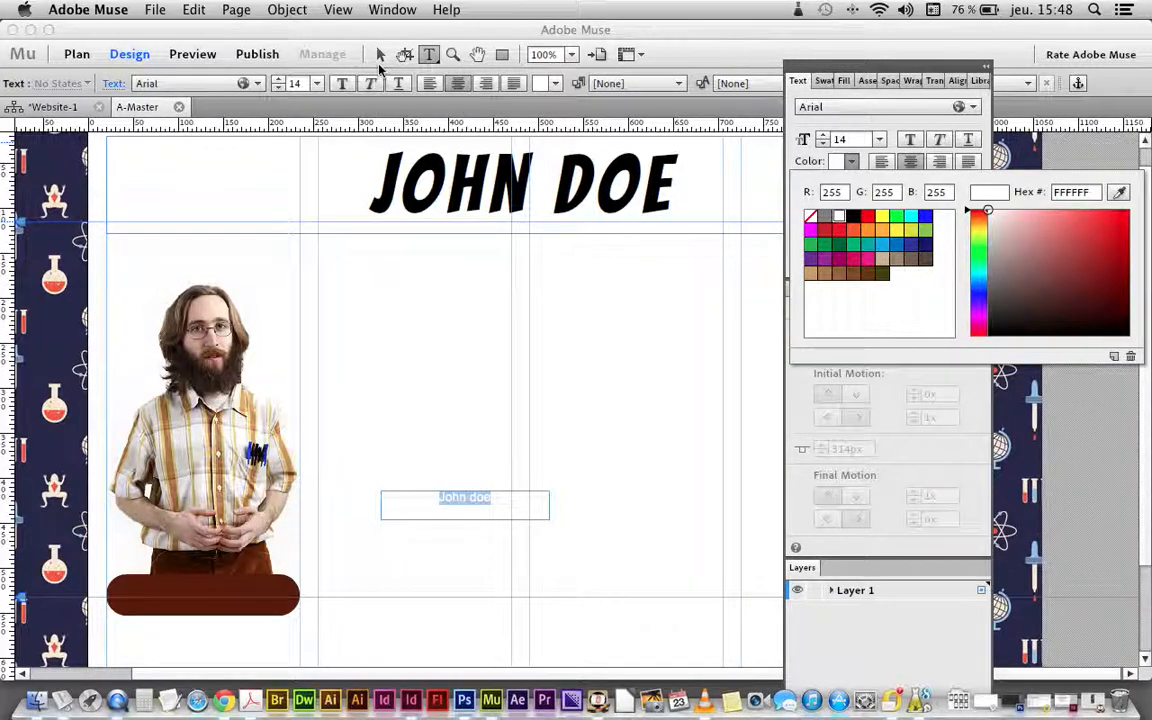
- Move the white name text frame onto the brown rounded bar beneath the portrait
click(380, 55)
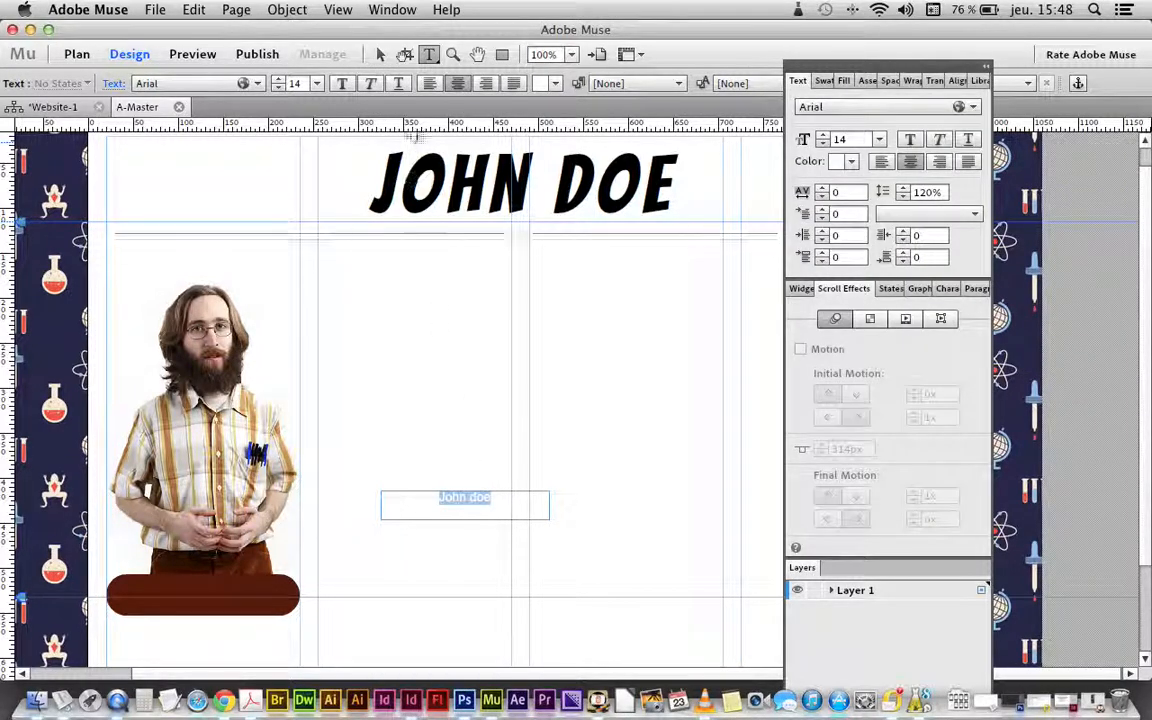
click(385, 55)
drag(476, 506, 227, 597)
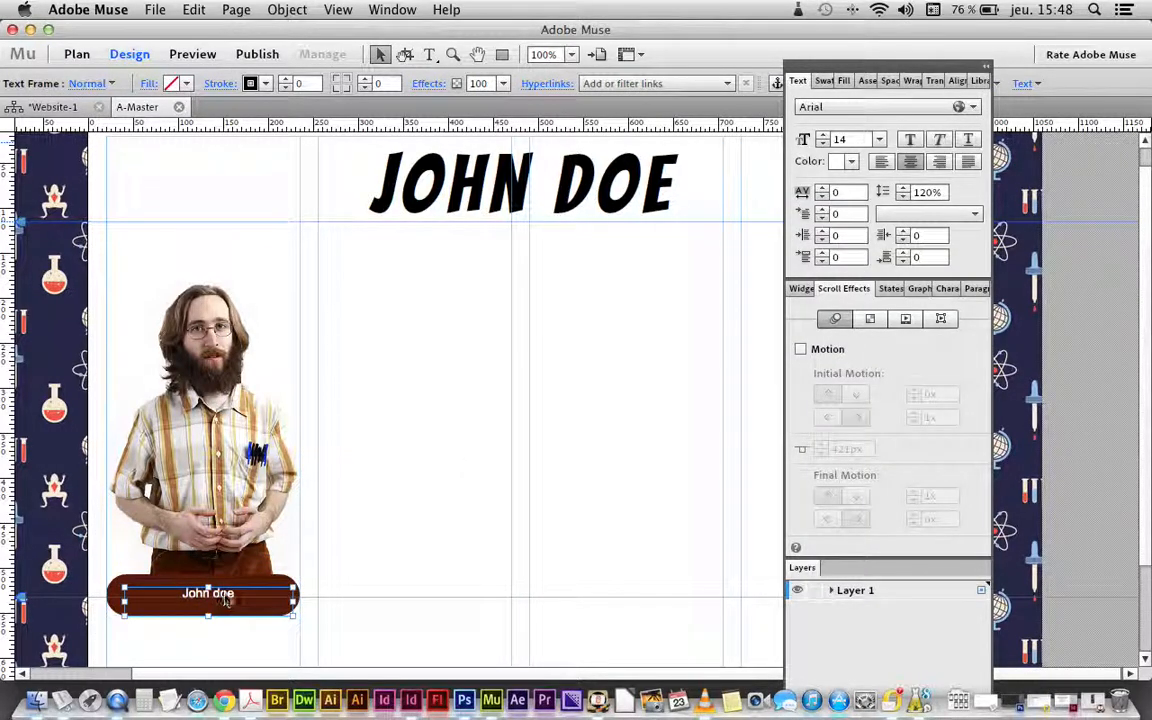
- Set the bar's name text in the Bangers web font at size 26
click(936, 106)
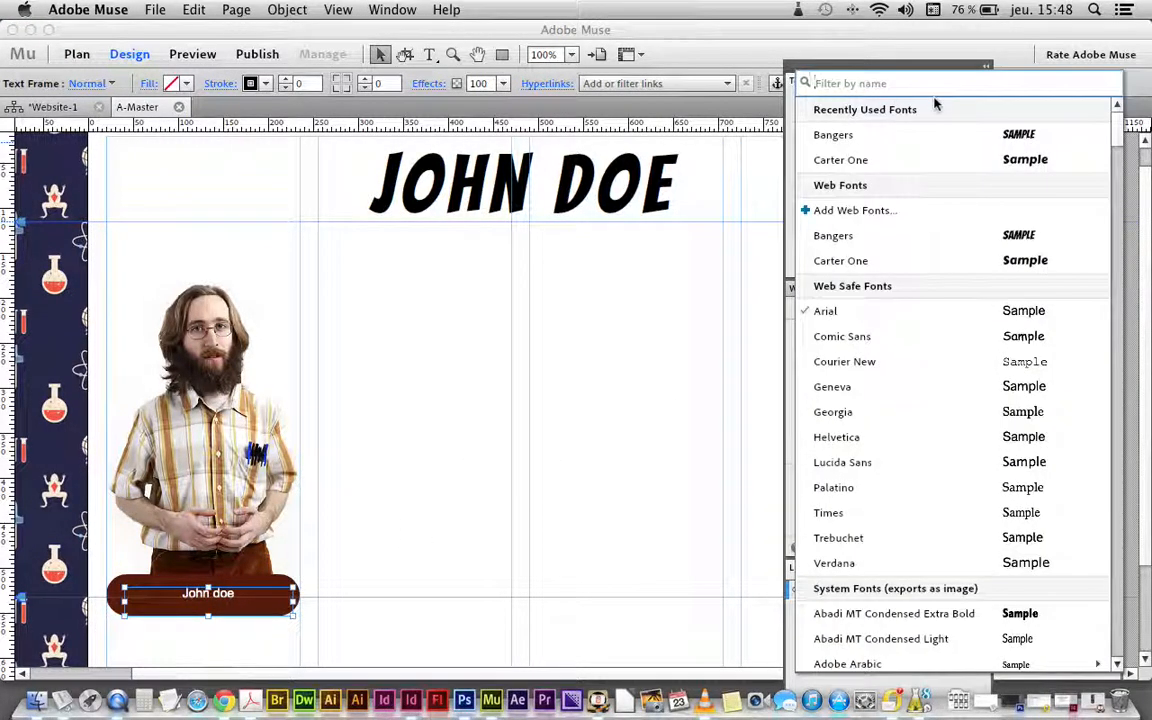
click(882, 235)
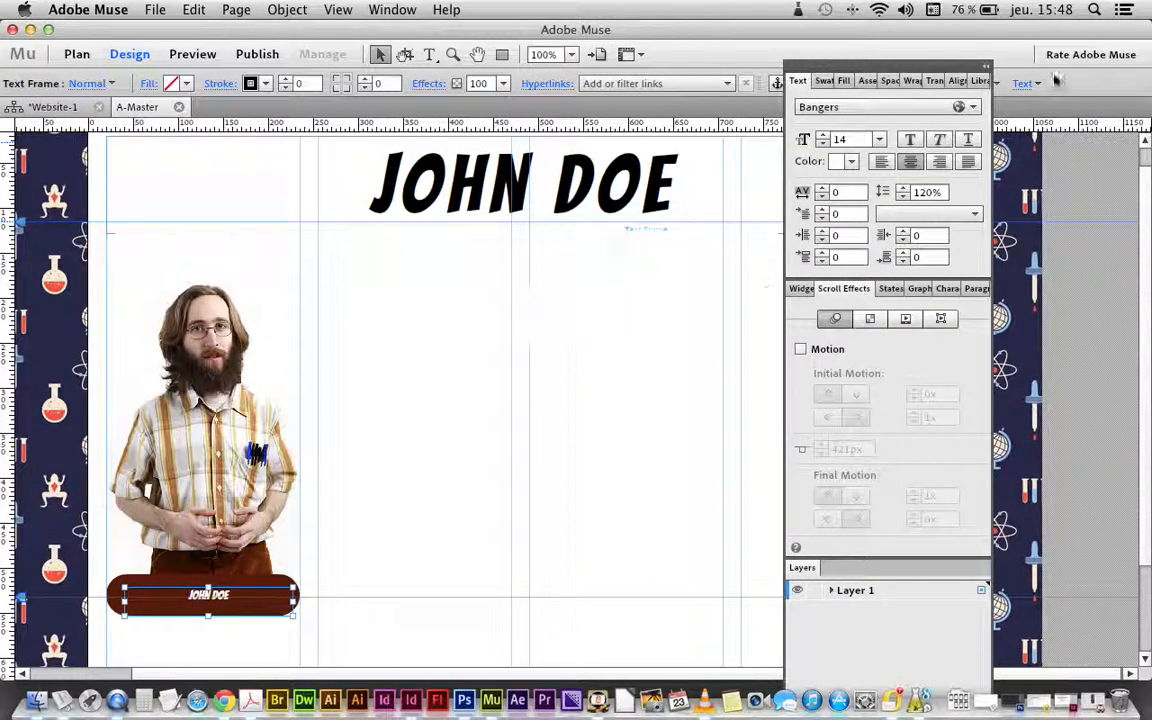
click(824, 135)
click(824, 135)
click(824, 135)
click(824, 135)
click(824, 135)
click(824, 135)
click(824, 135)
click(824, 135)
key(Up)
key(Up)
key(Up)
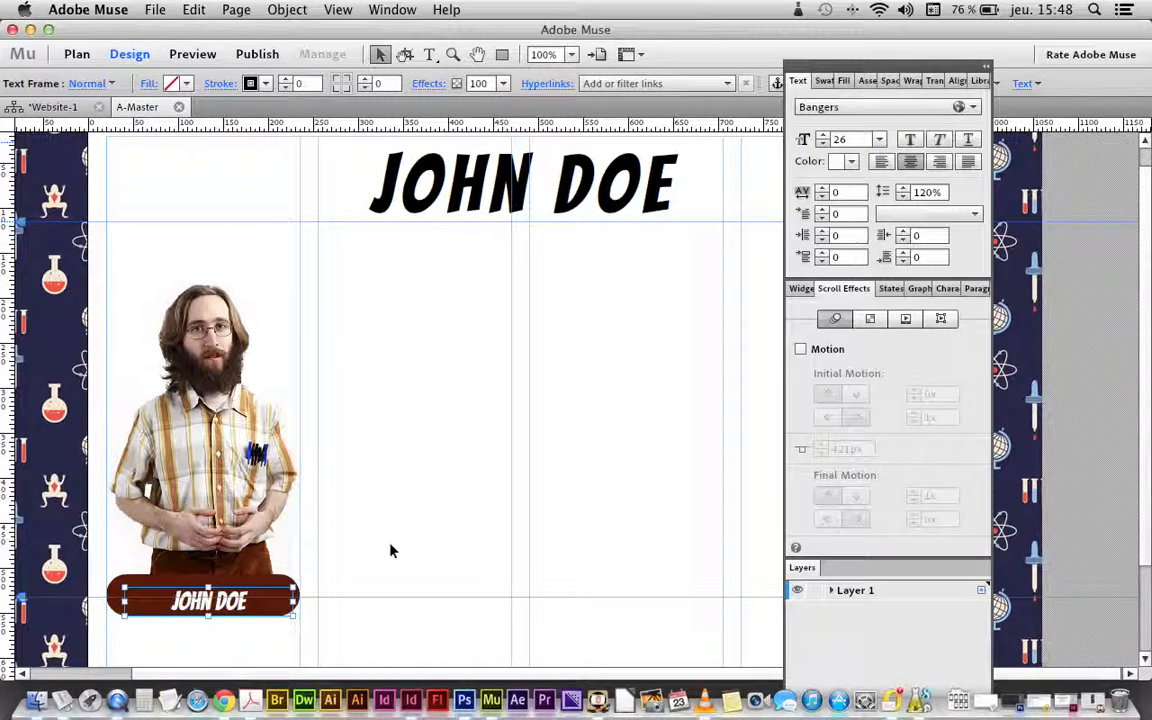
- Shift the name text frame slightly so the name sits centred within the brown bar, and deselect it
click(391, 548)
click(228, 597)
drag(228, 597, 228, 599)
click(494, 545)
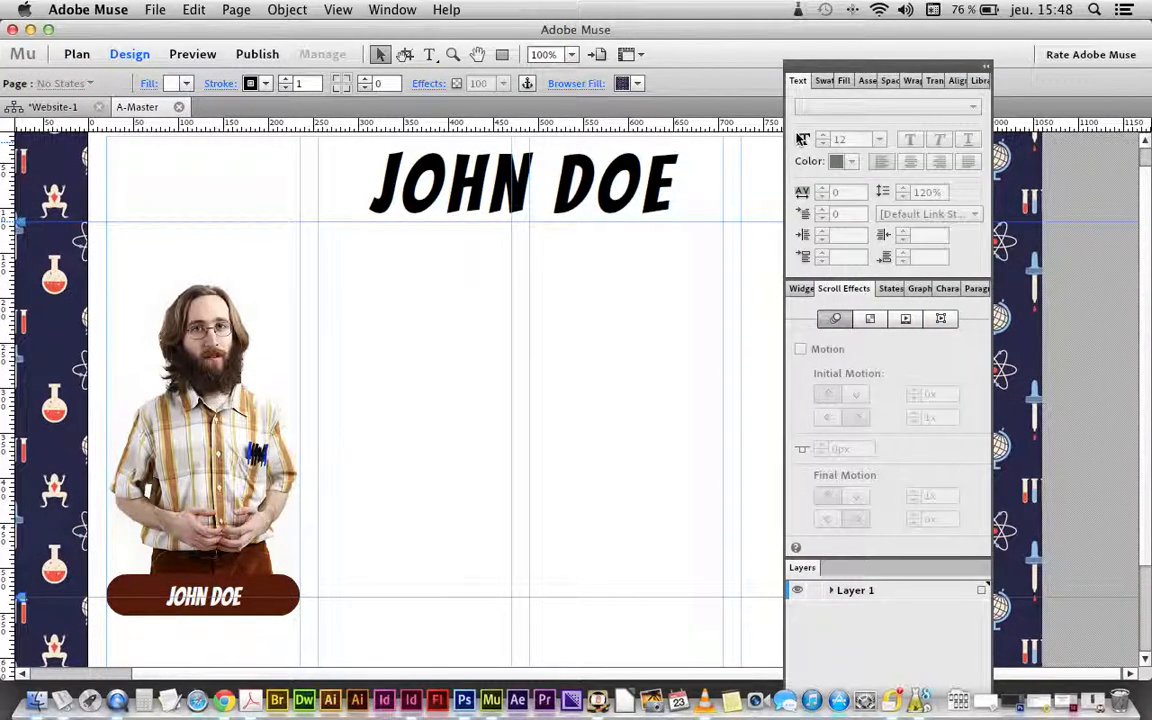
- Save the site as site_john.muse in the travail folder
key(super+shift+s)
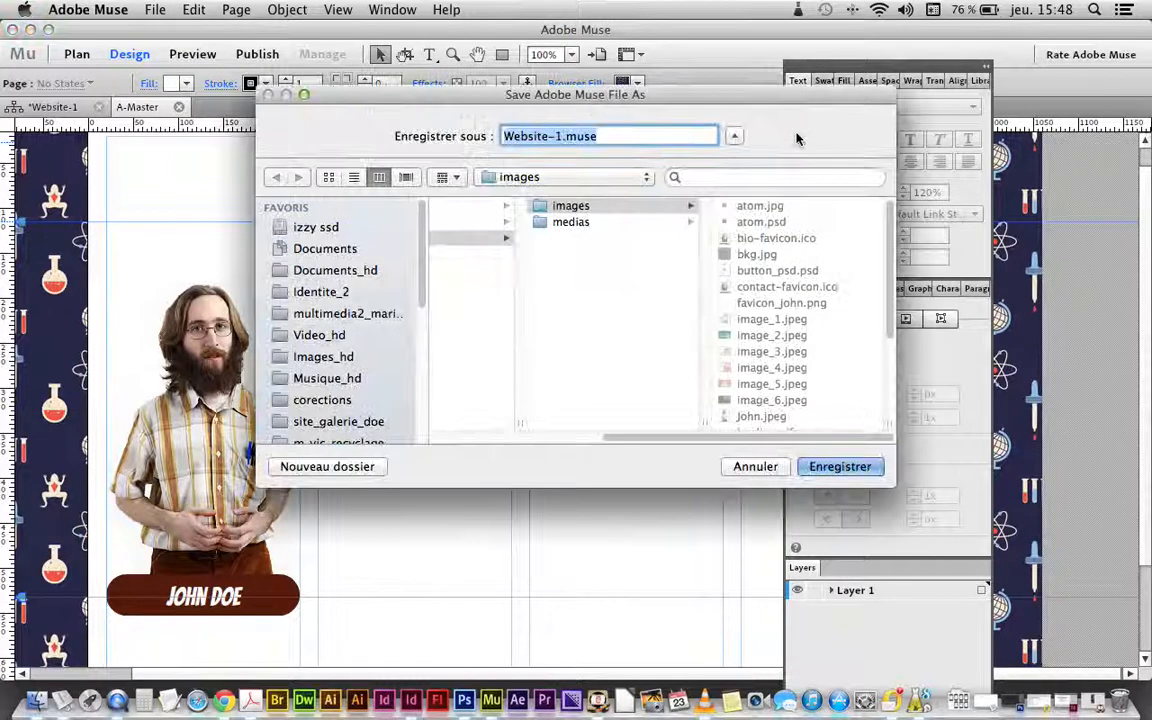
click(545, 265)
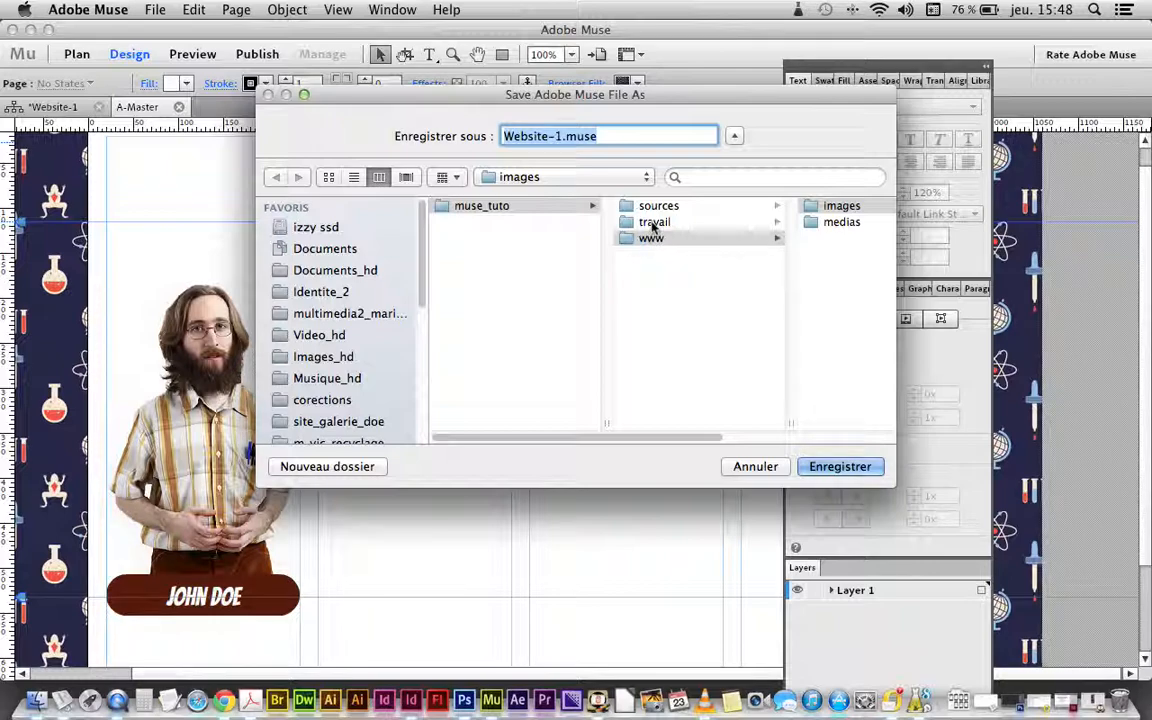
click(652, 224)
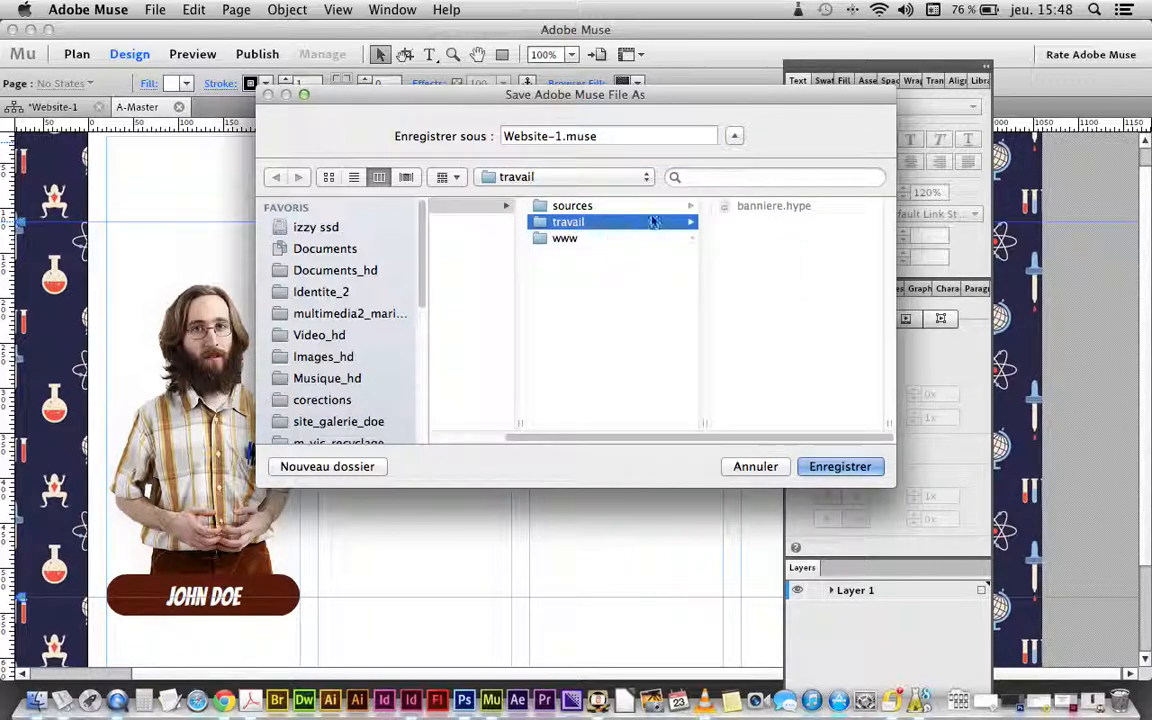
drag(562, 136, 505, 137)
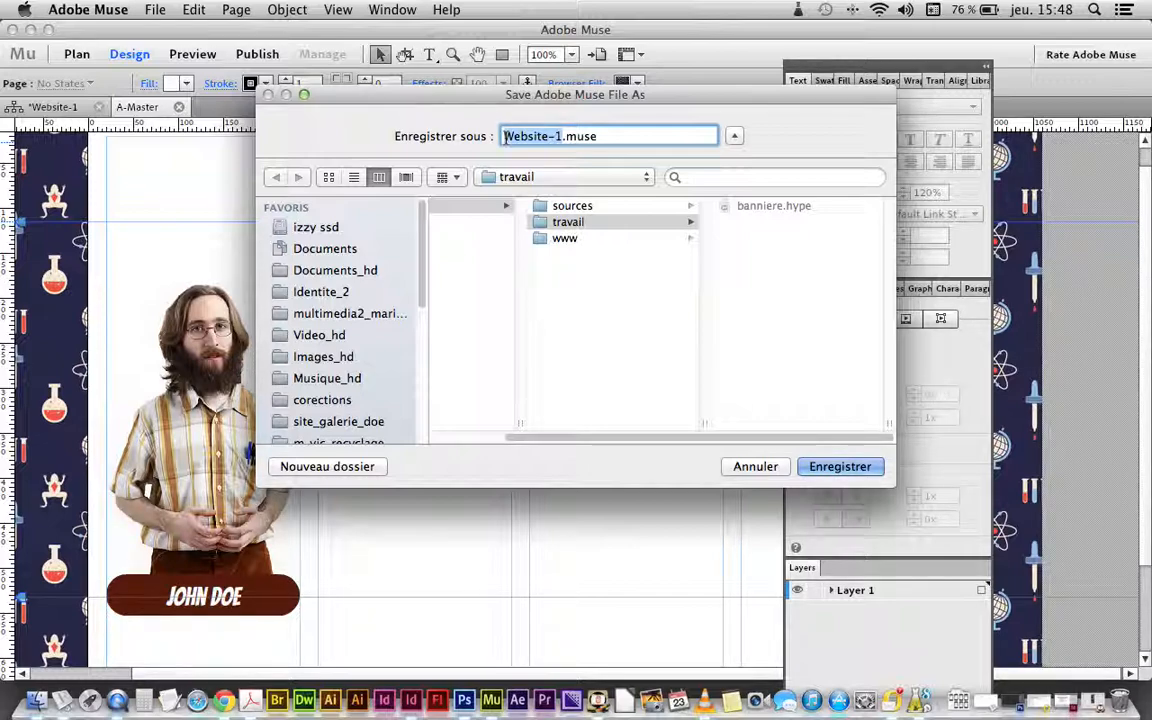
text(site_)
text(john)
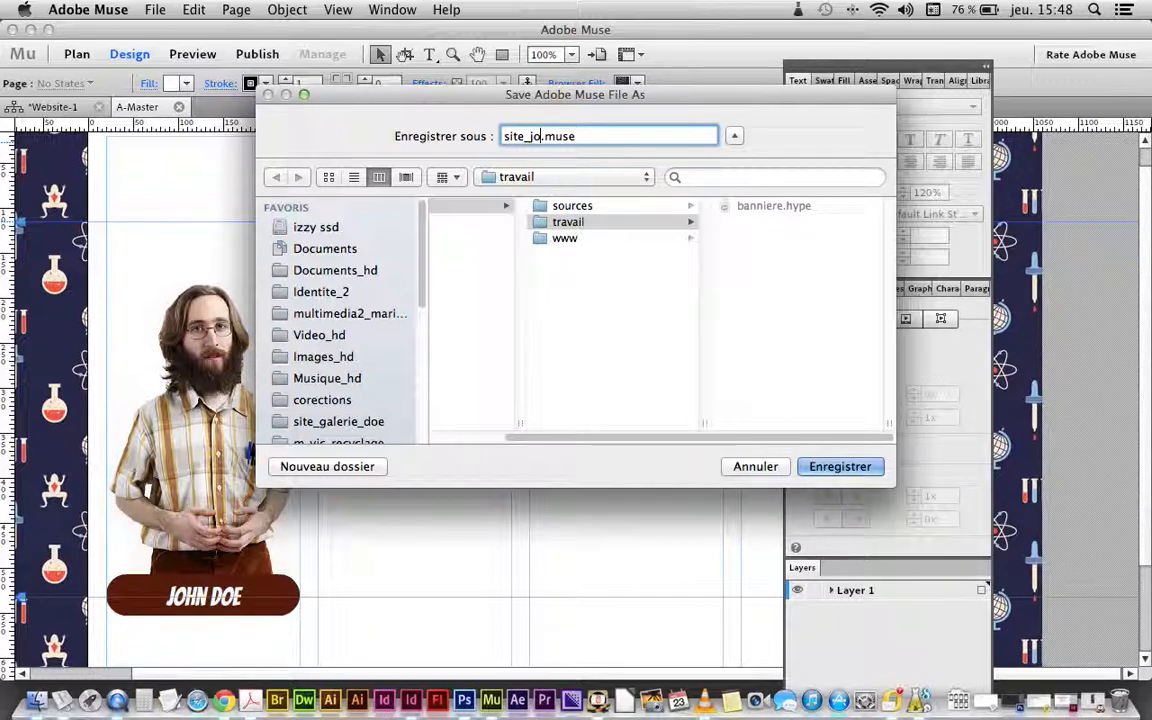
key(Return)
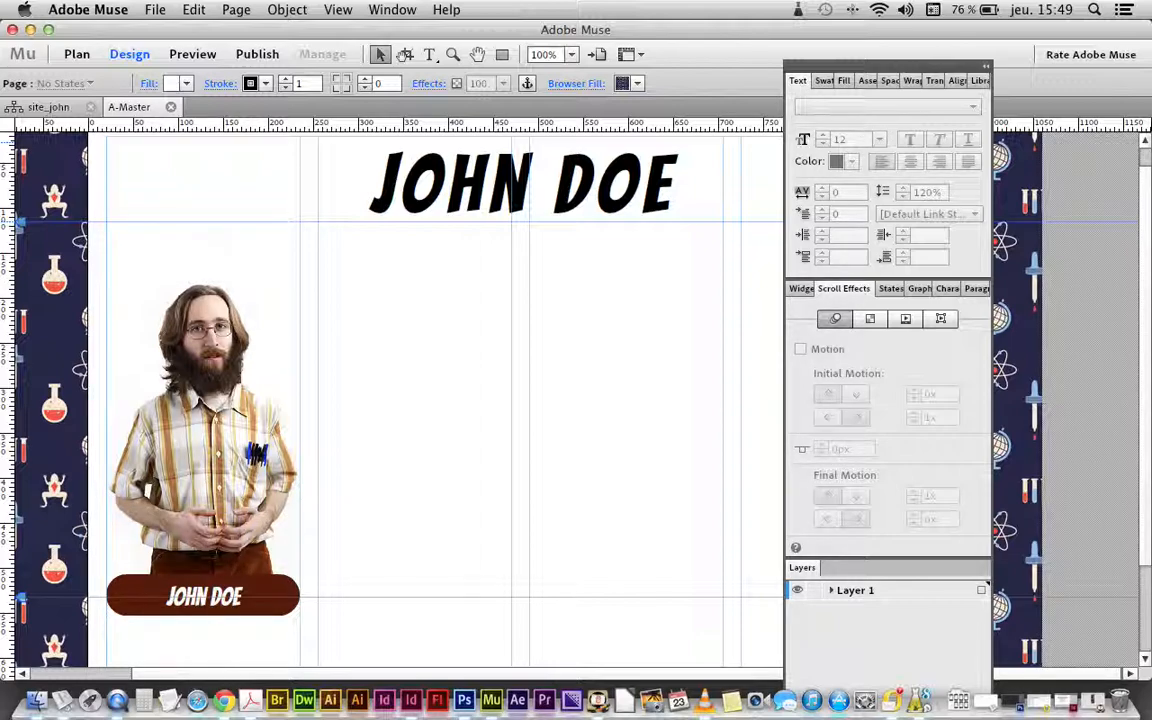
- Close the master page, open the Home page for design and move the floating panels off the page content
click(170, 107)
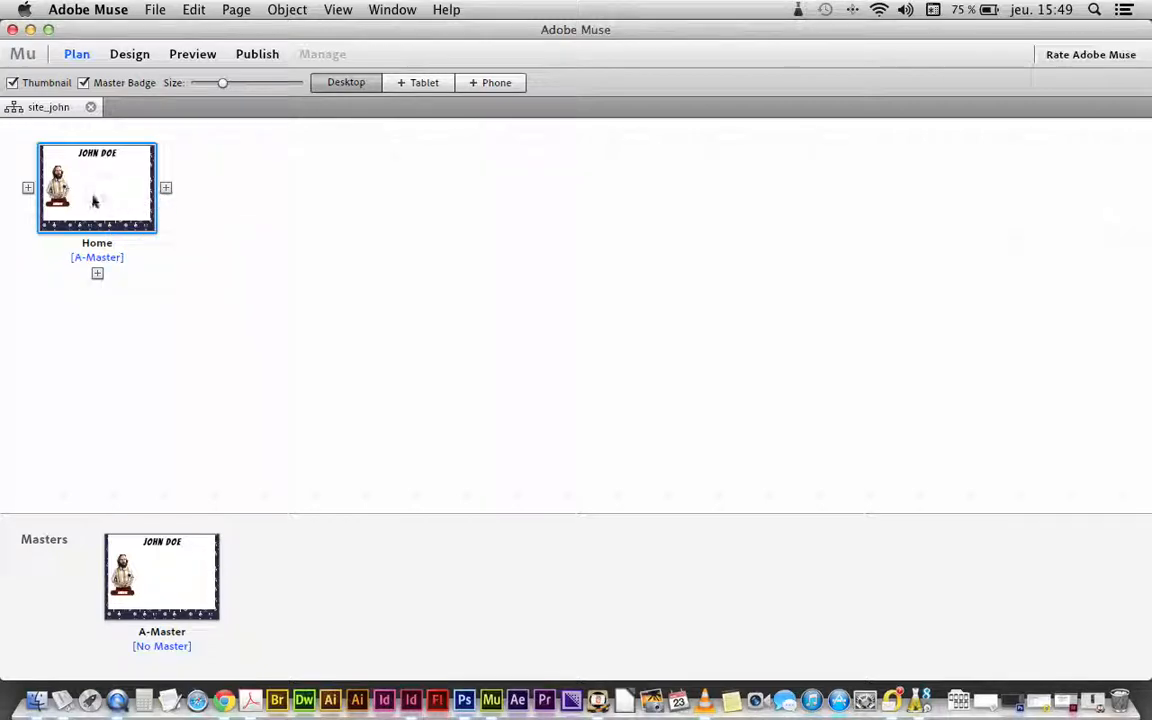
double_click(93, 197)
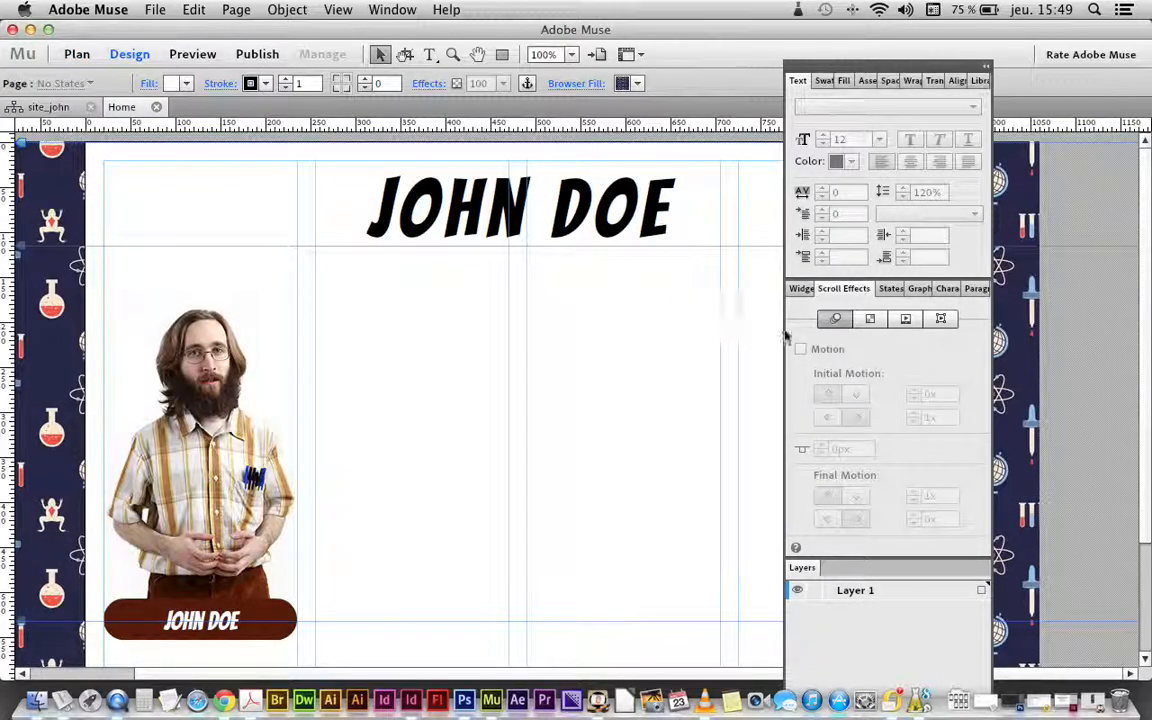
drag(815, 68, 927, 89)
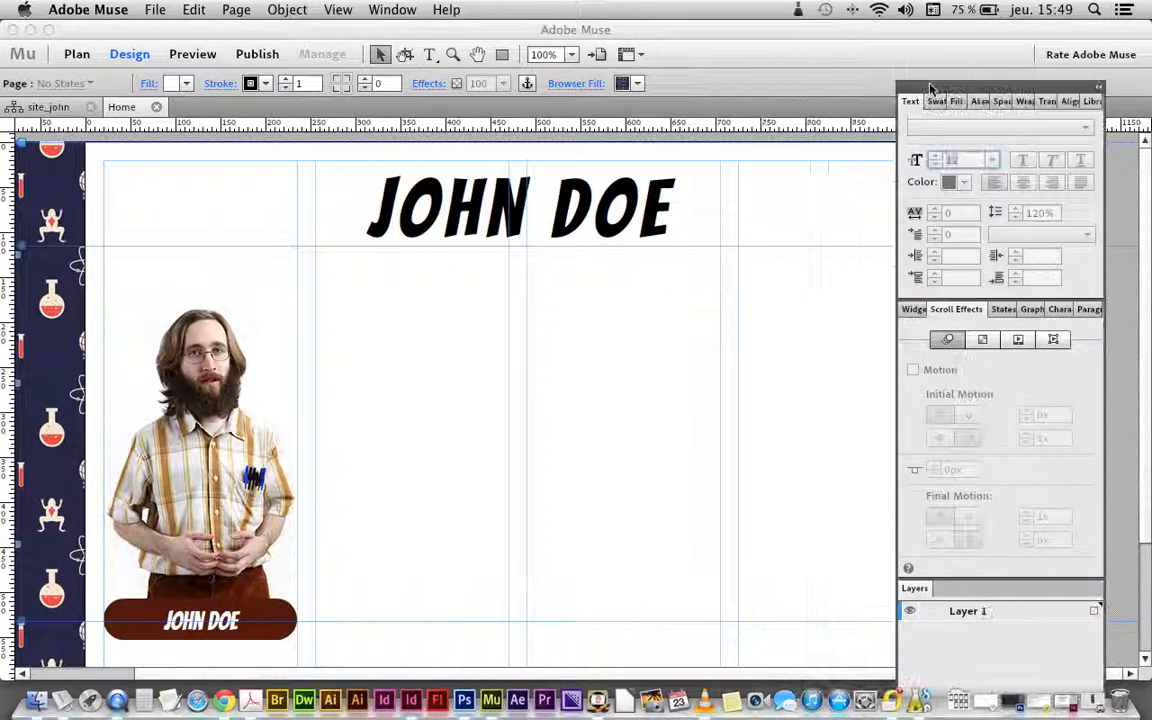
- Add a large text frame below the header from the second column into the fourth, reading "Bonjour," and "Acceuil...." on separate lines
click(429, 54)
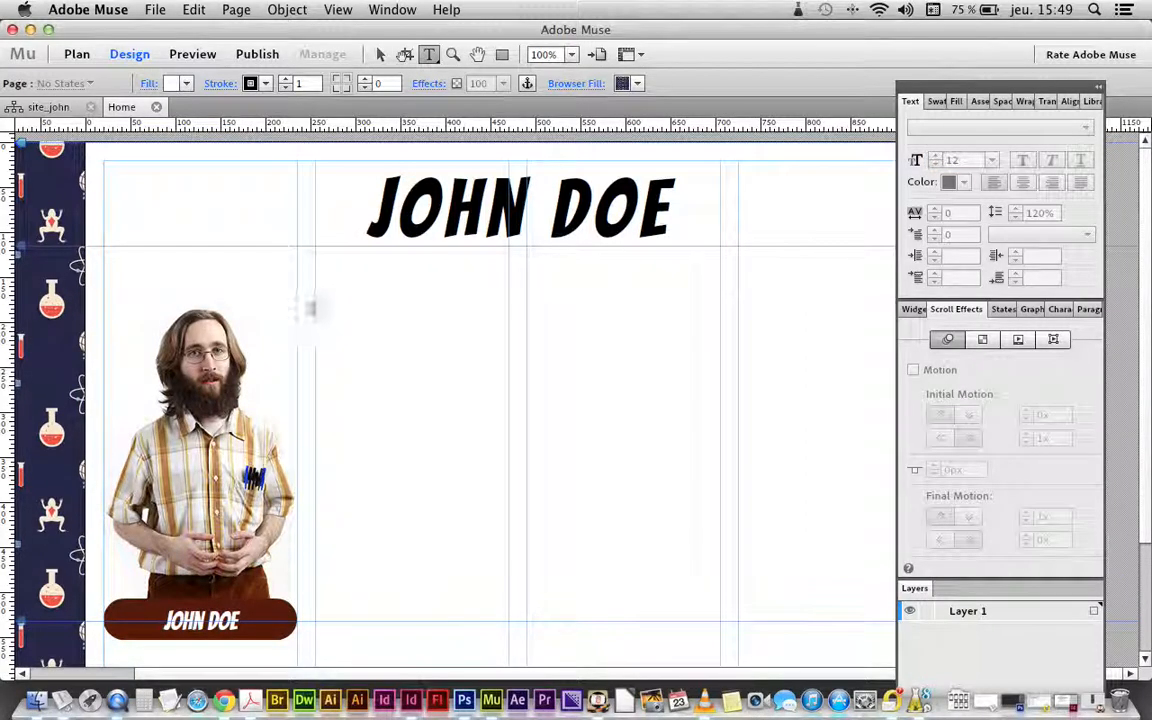
mouse_move(315, 317)
mouse_down()
mouse_move(903, 547)
mouse_move(908, 621)
mouse_up()
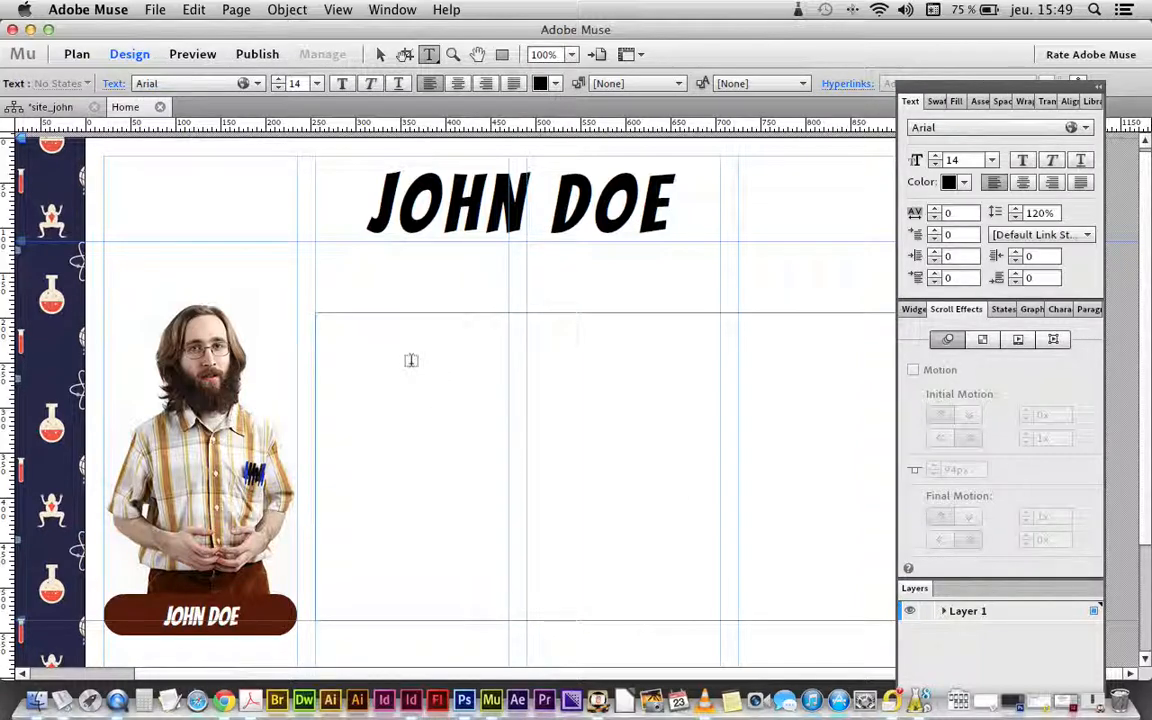
text(Bonjour )
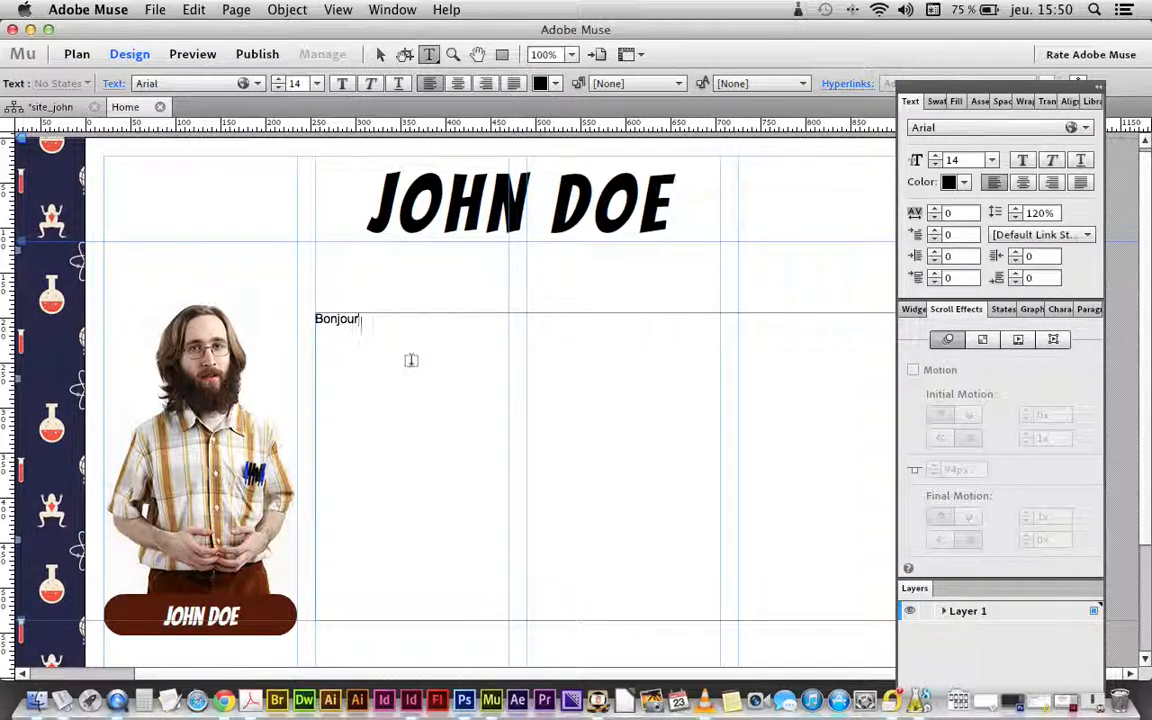
text(Acceuil...)
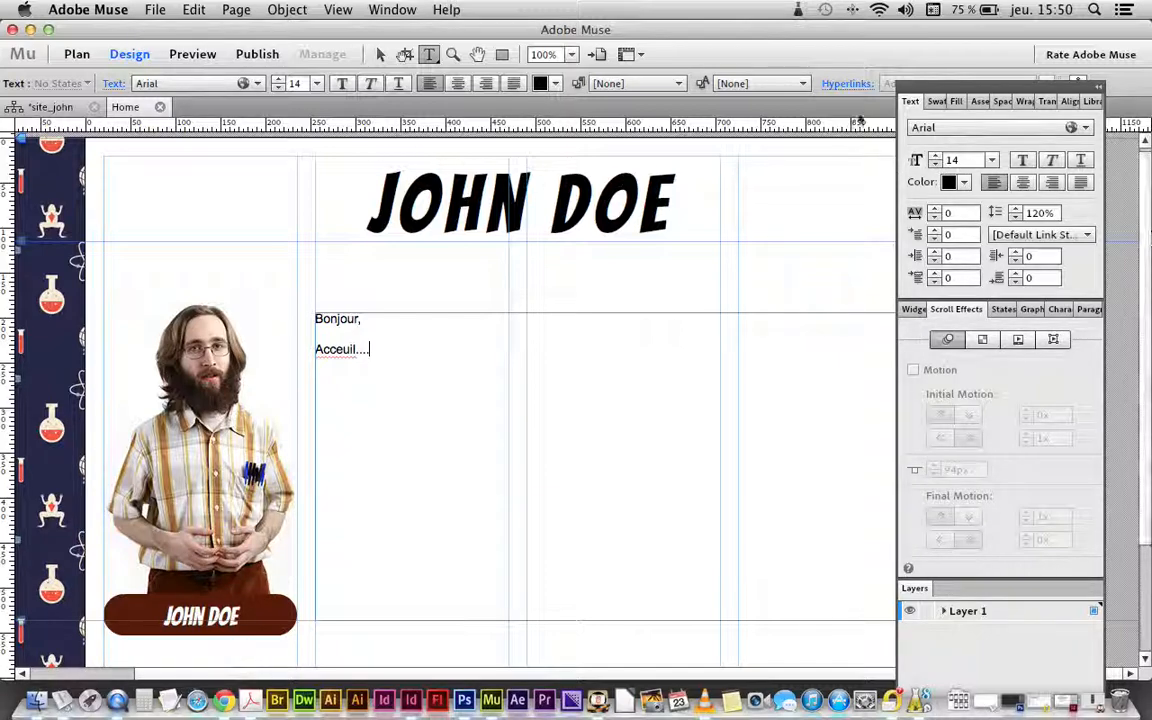
click(380, 54)
click(280, 232)
- Place thub_image_1.jpeg on the Home page, its lower edge on the guide near the label bar in the right-hand columns, and save
key(super+d)
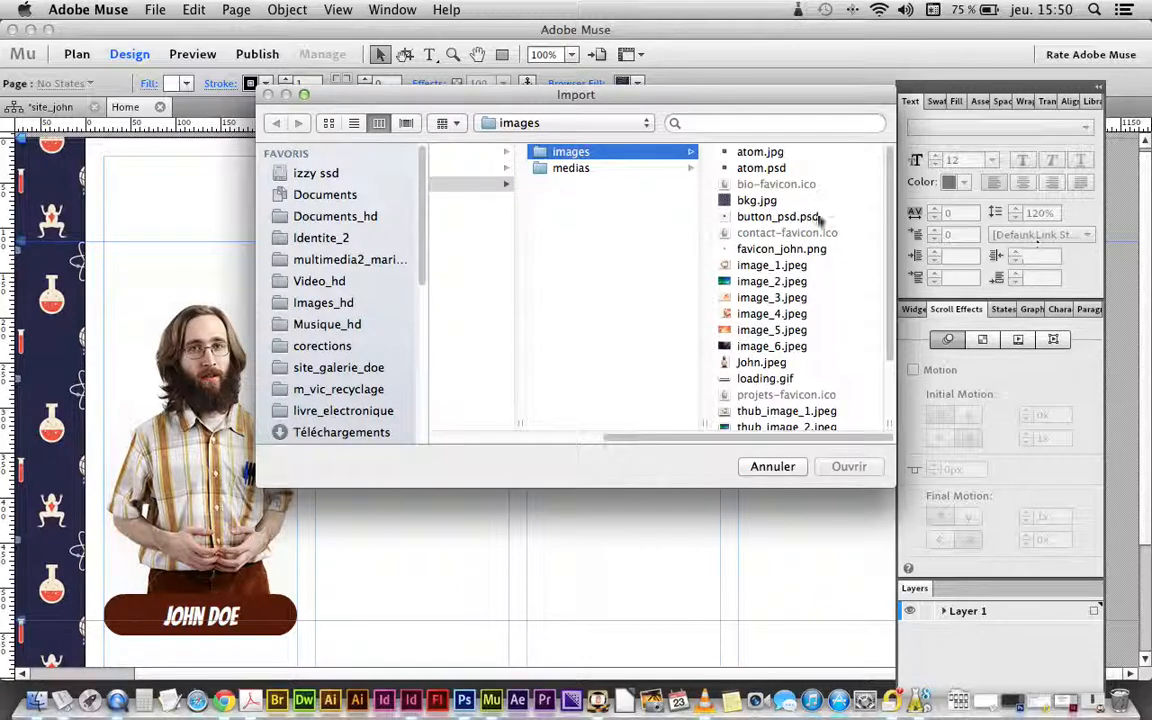
click(775, 282)
scroll(660, 368, down, 2)
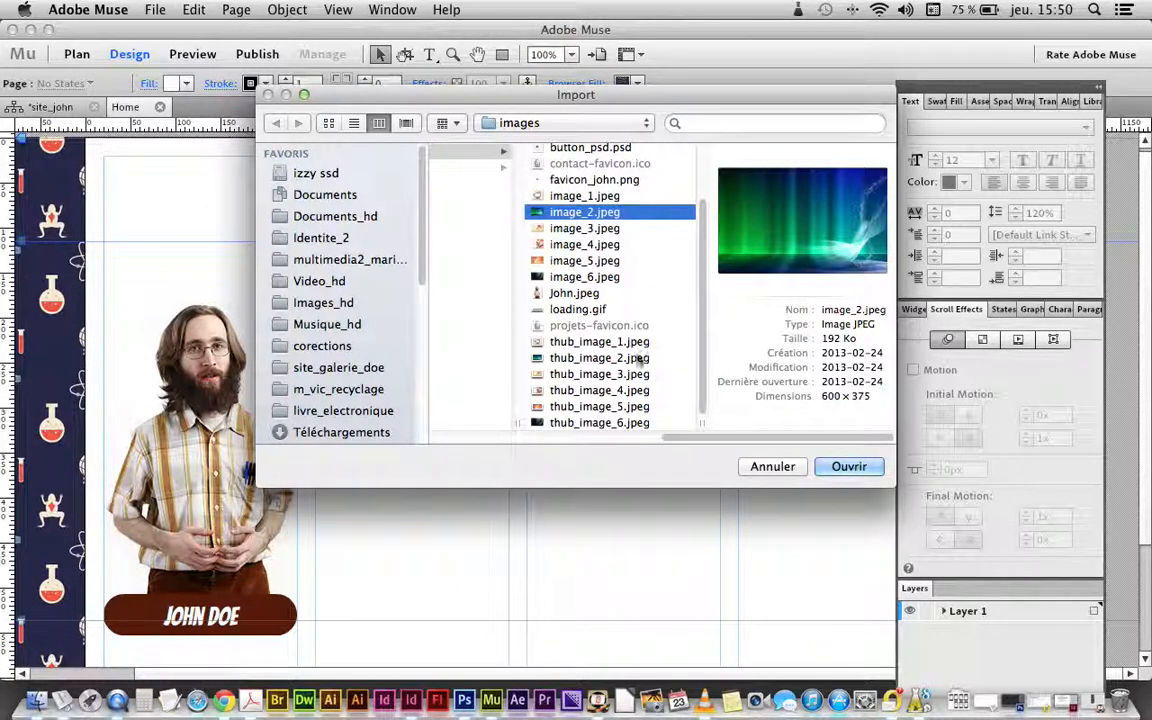
click(598, 341)
click(849, 466)
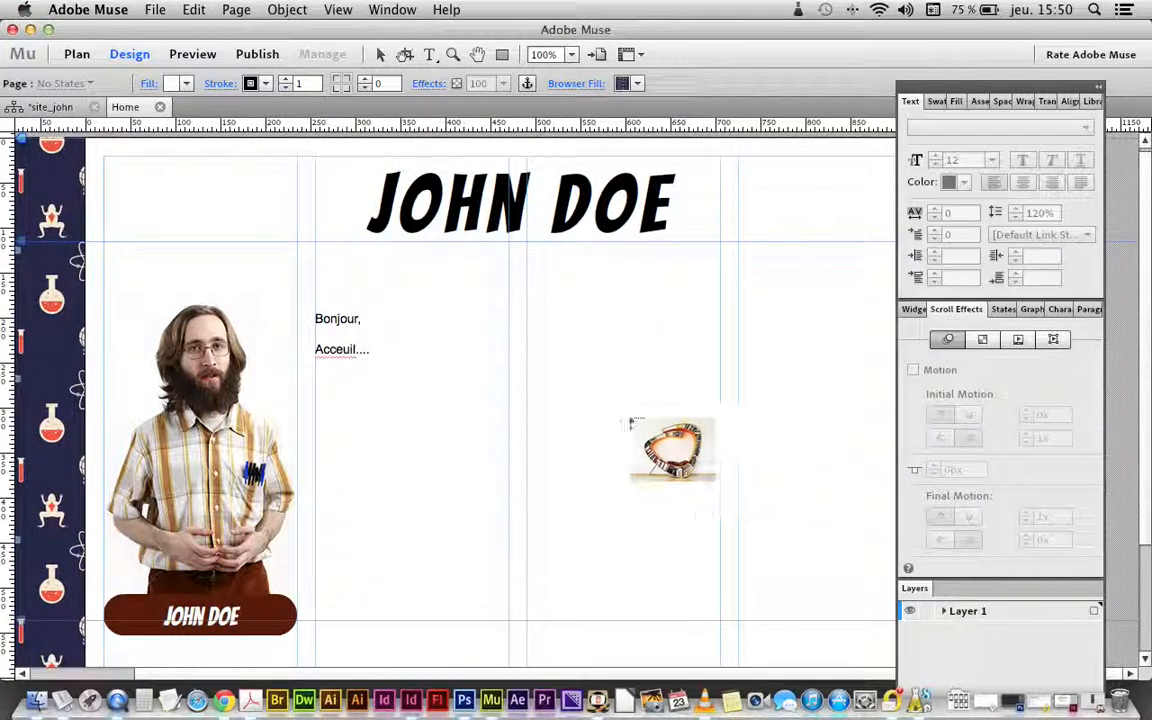
click(584, 398)
drag(673, 462, 765, 515)
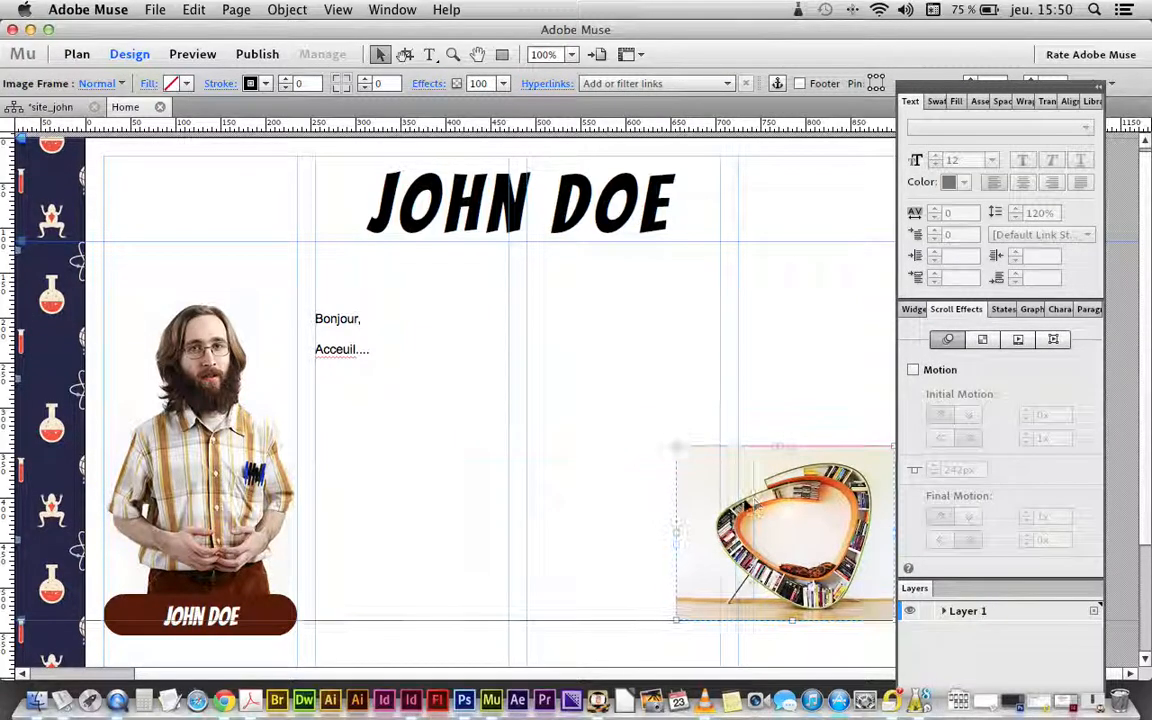
key(super+s)
- Add a page after Home in the site plan, name it projets and open it for design
click(48, 108)
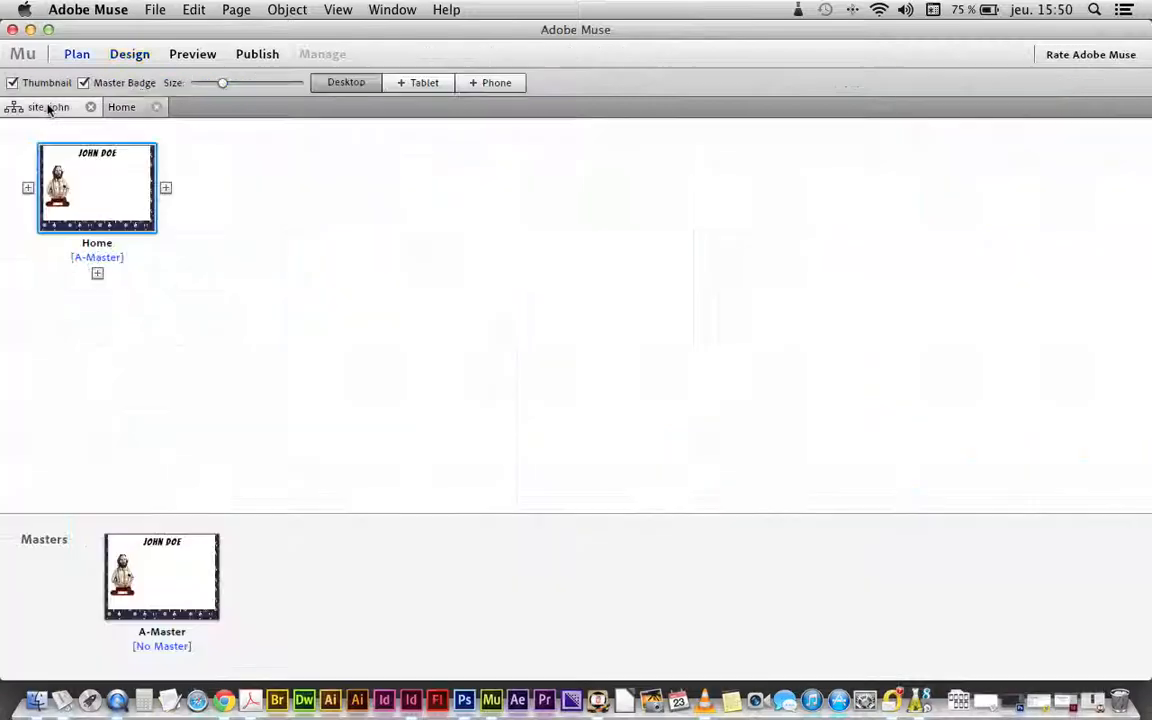
click(166, 190)
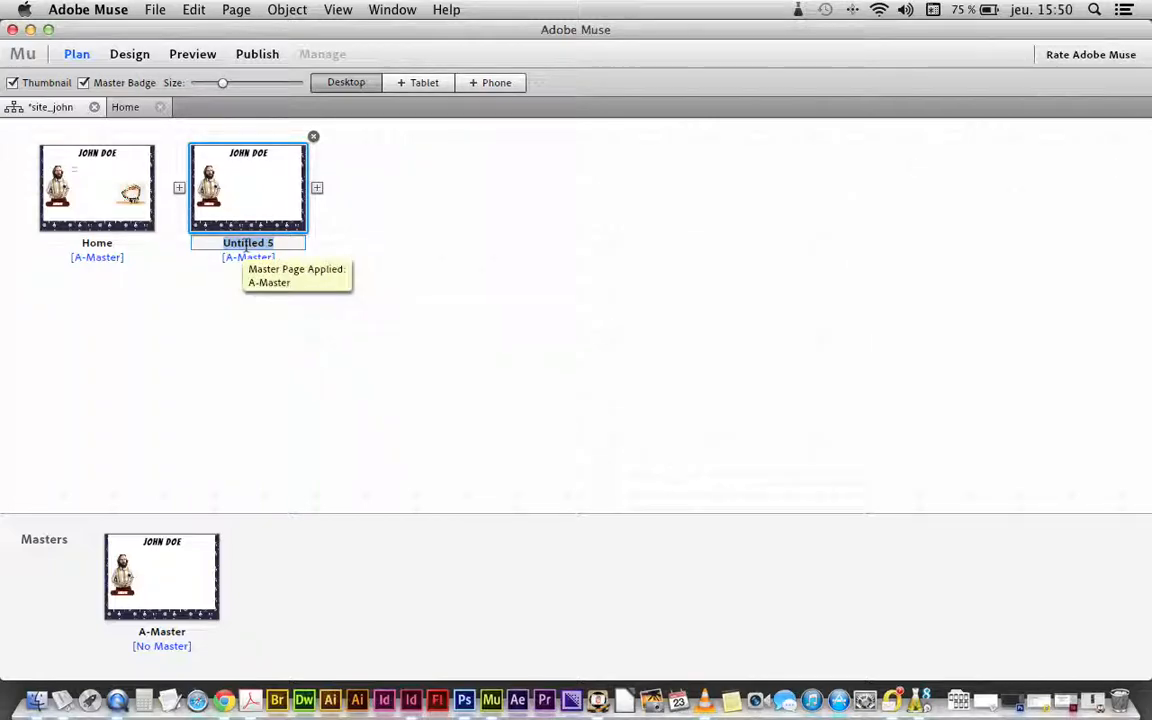
text(projetds)
key(BackSpace)
key(BackSpace)
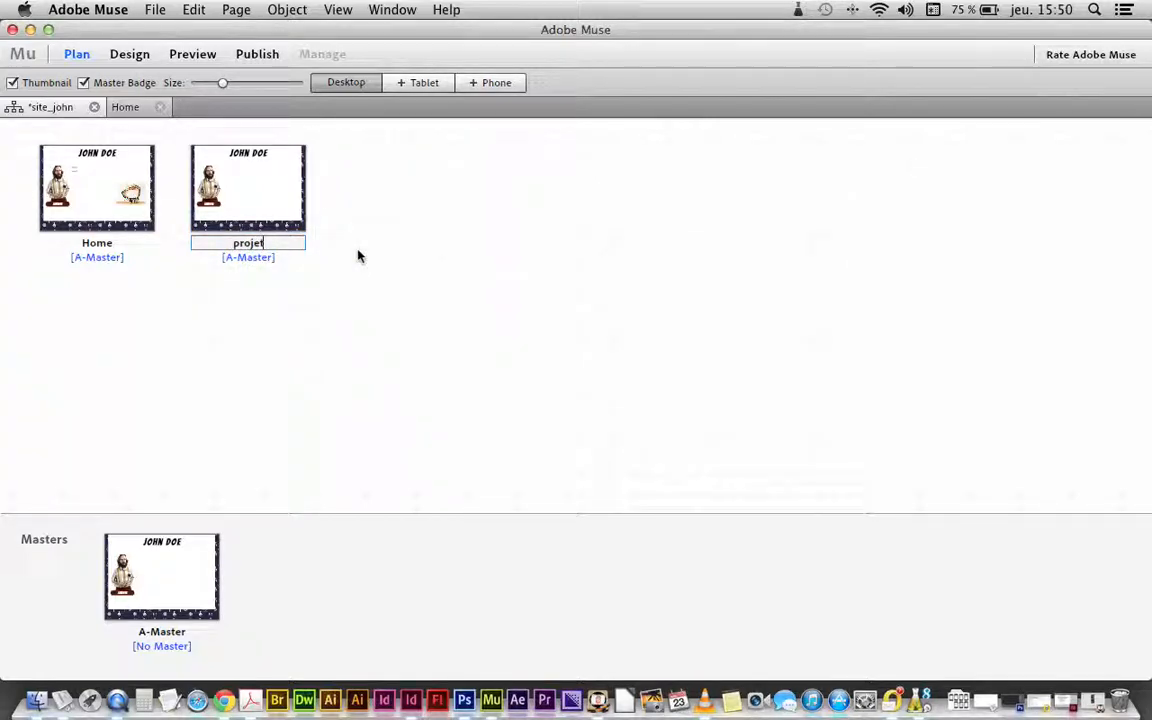
text(s)
key(Return)
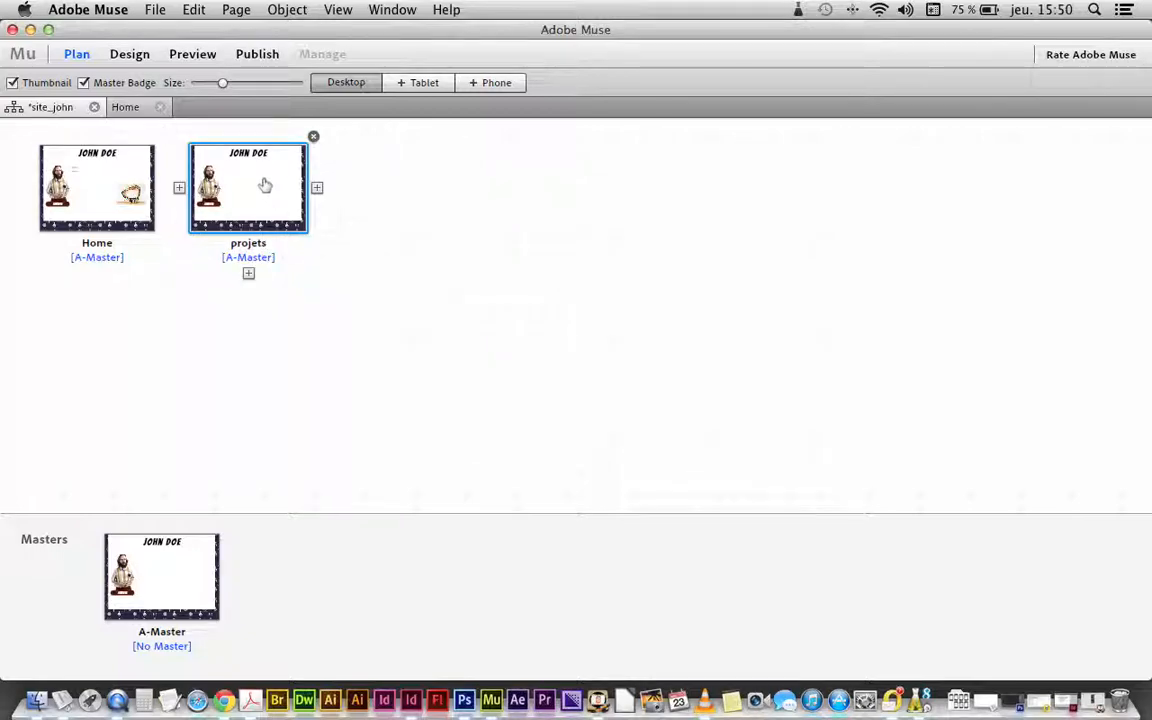
double_click(257, 177)
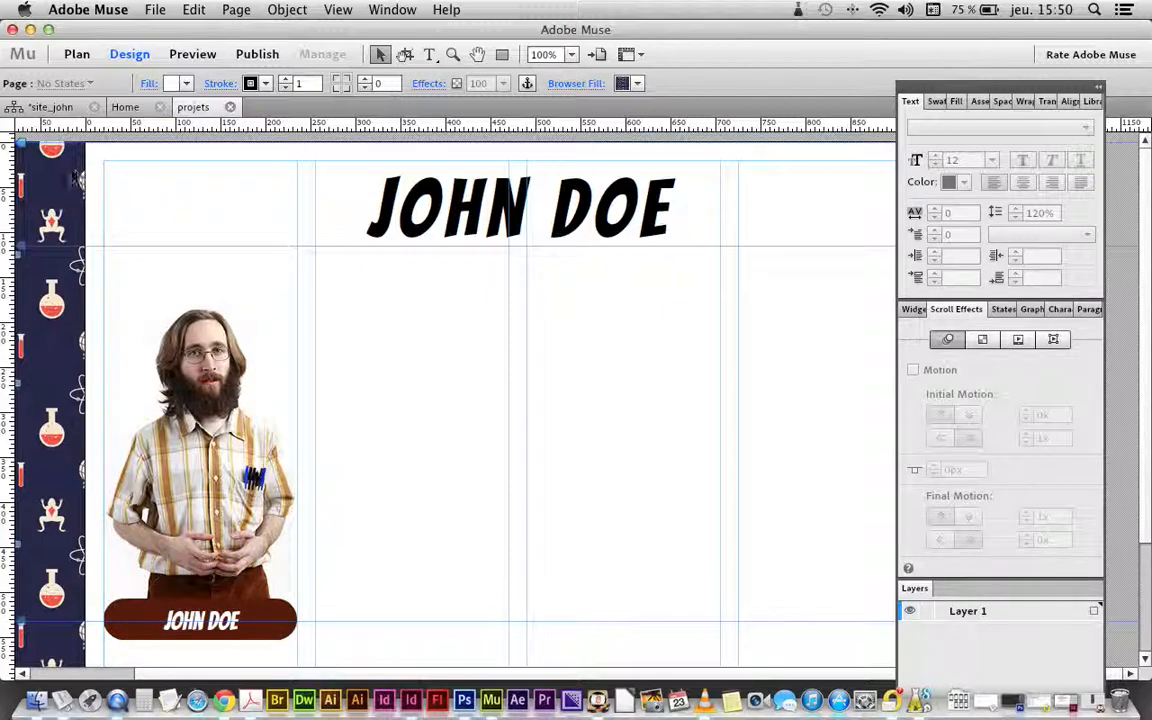
- Add a text frame reading "projets" on the projets page, directly below the header guide and spanning the second column
click(67, 114)
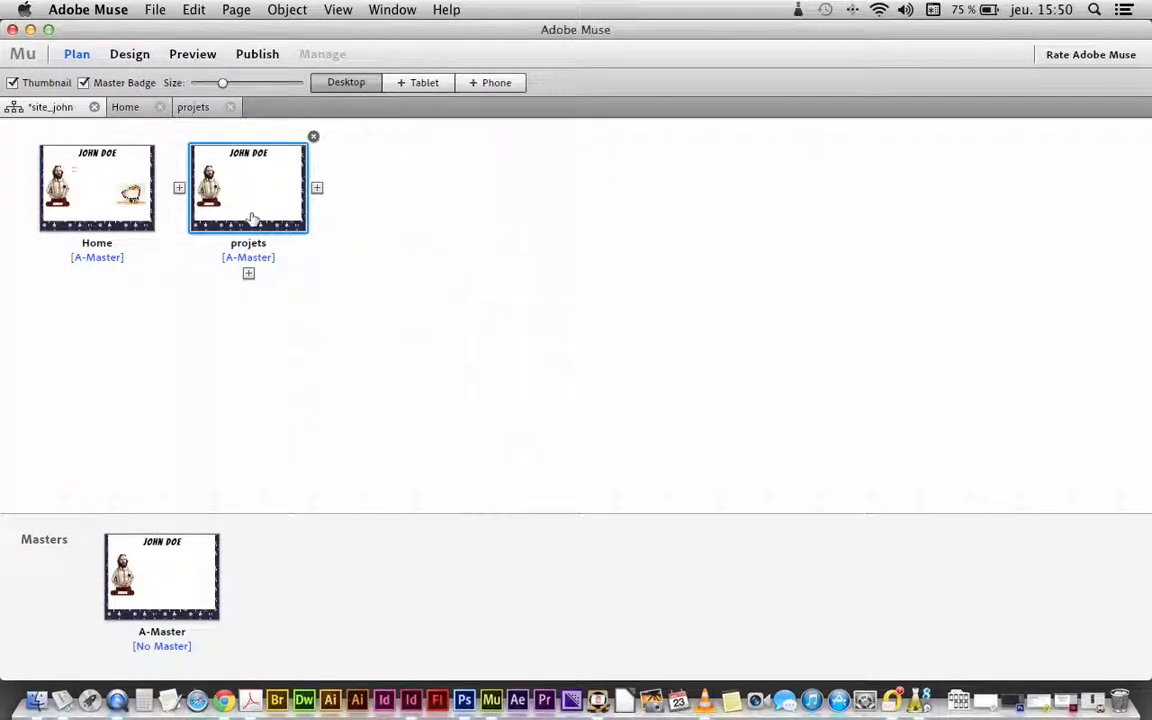
click(162, 600)
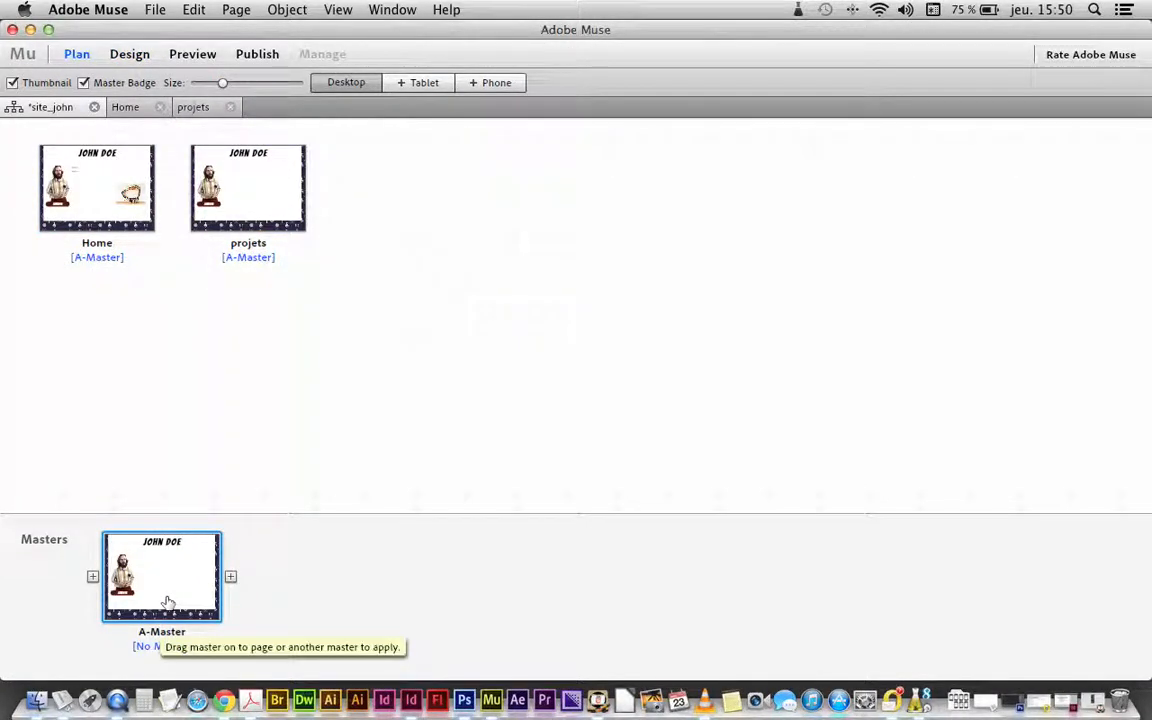
click(203, 110)
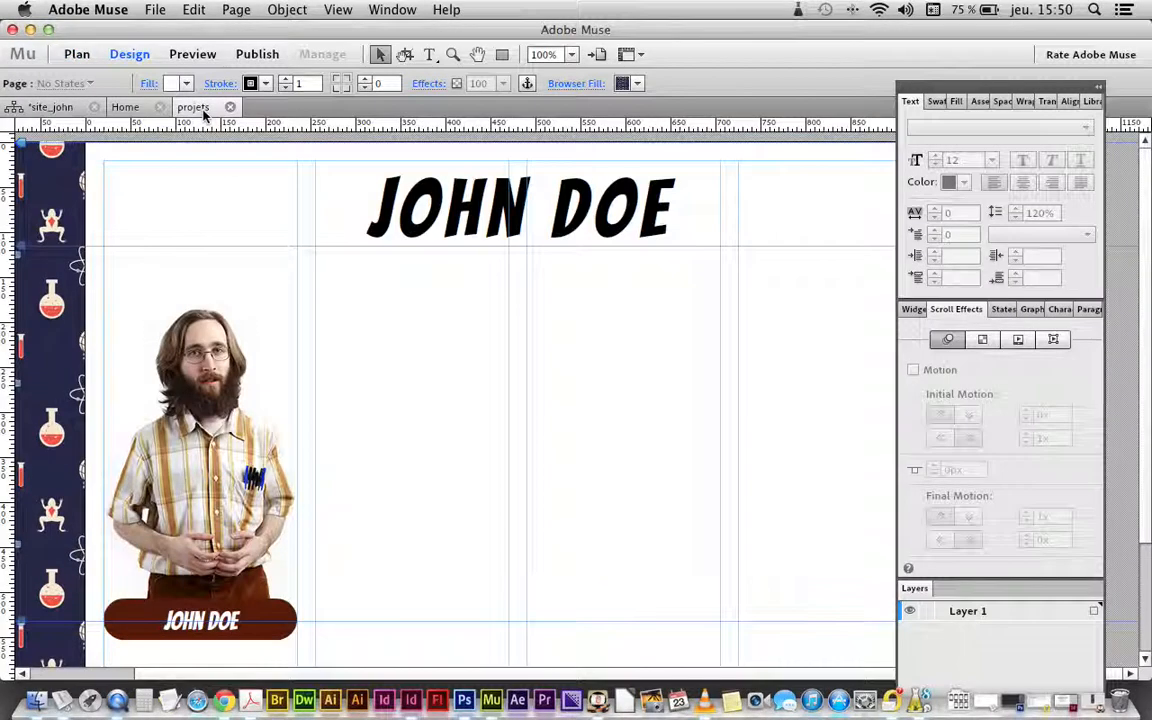
click(429, 54)
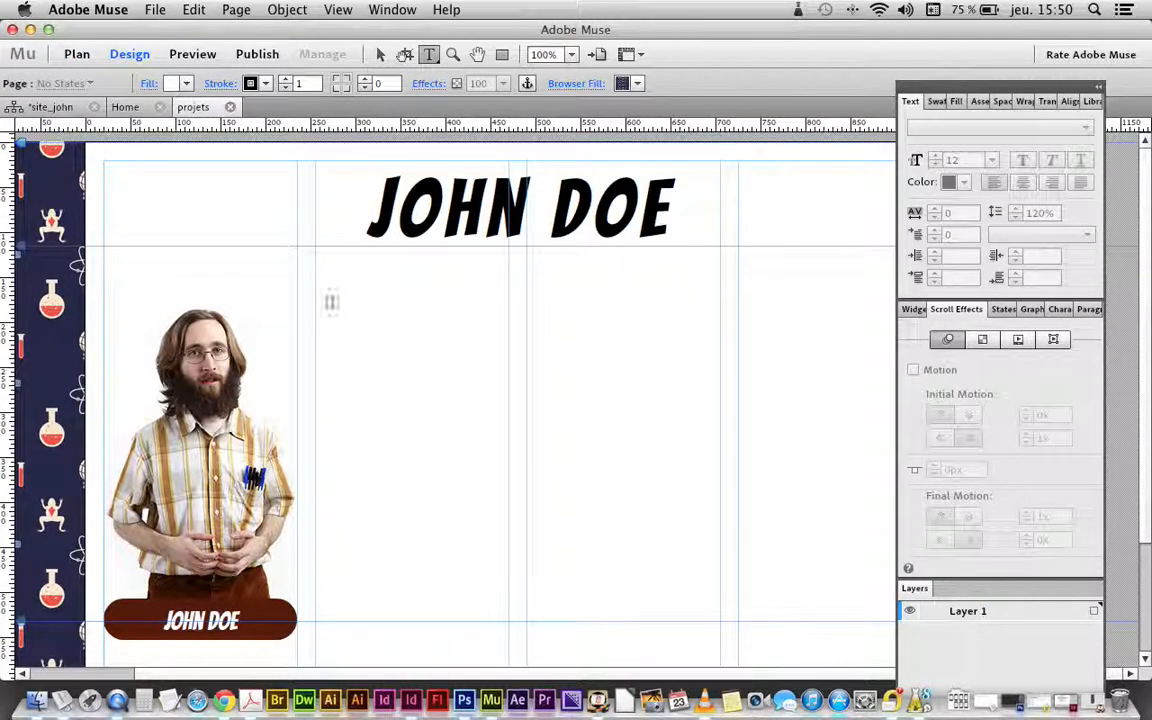
mouse_move(318, 246)
mouse_down()
mouse_move(530, 290)
mouse_move(508, 285)
mouse_up()
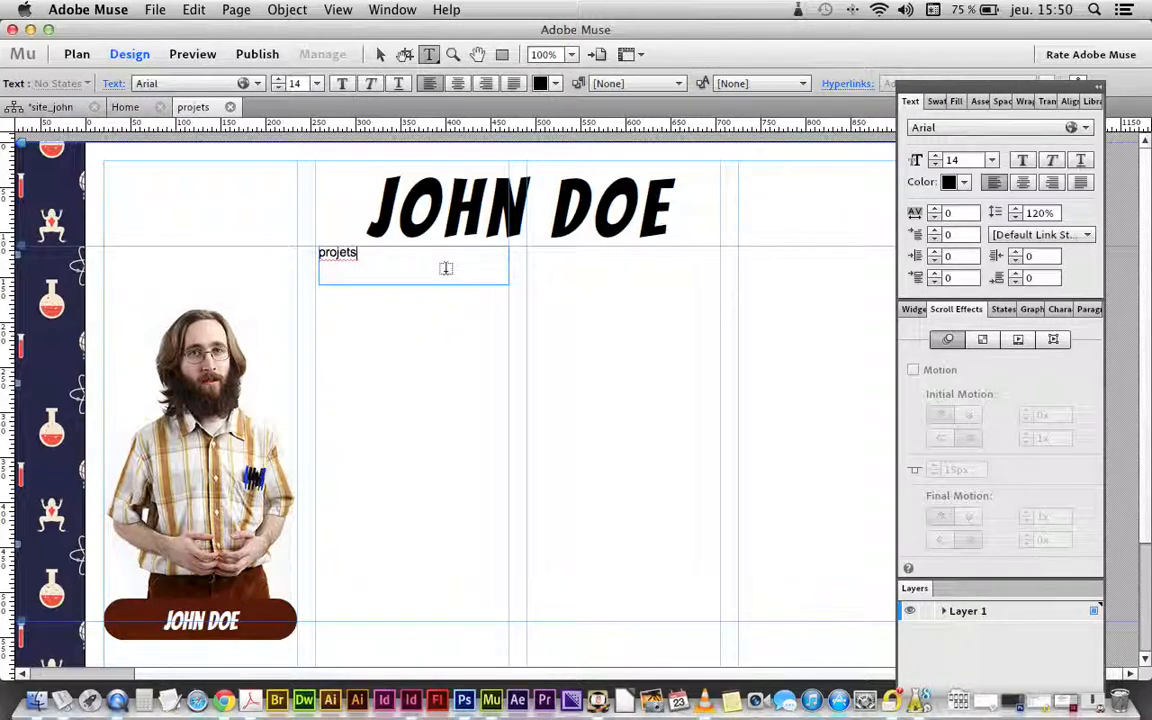
- Add a page after projets in the site plan, name it contacts and open it for design
click(62, 104)
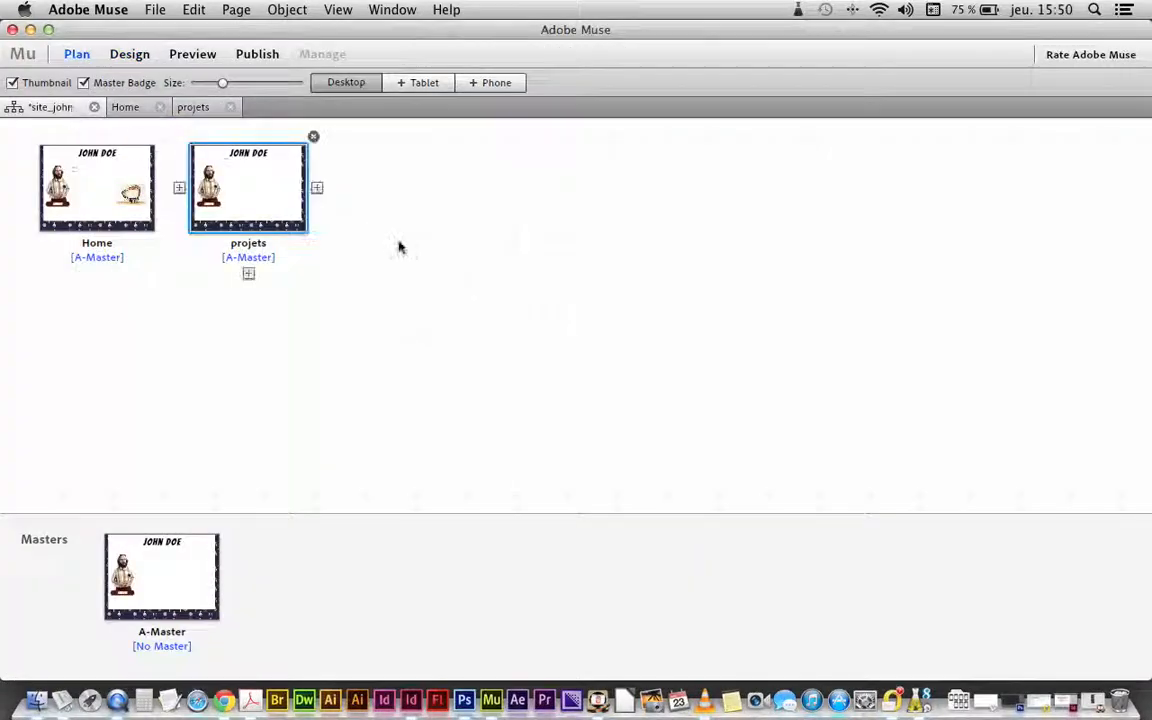
click(316, 188)
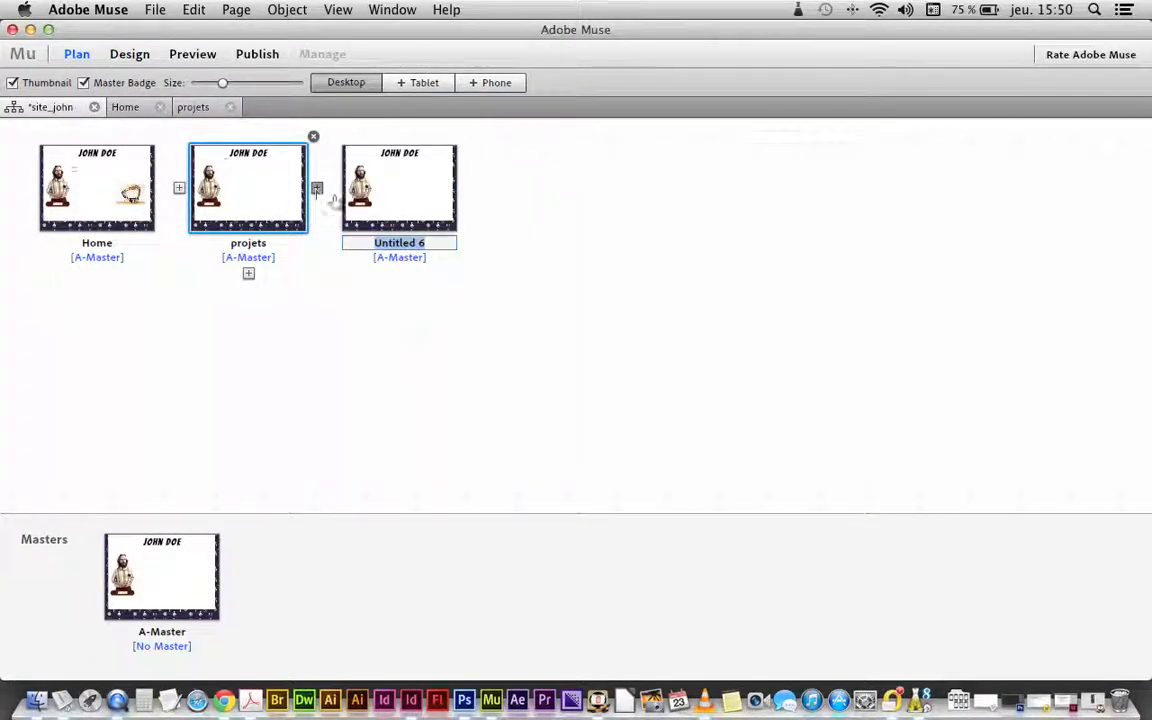
click(378, 222)
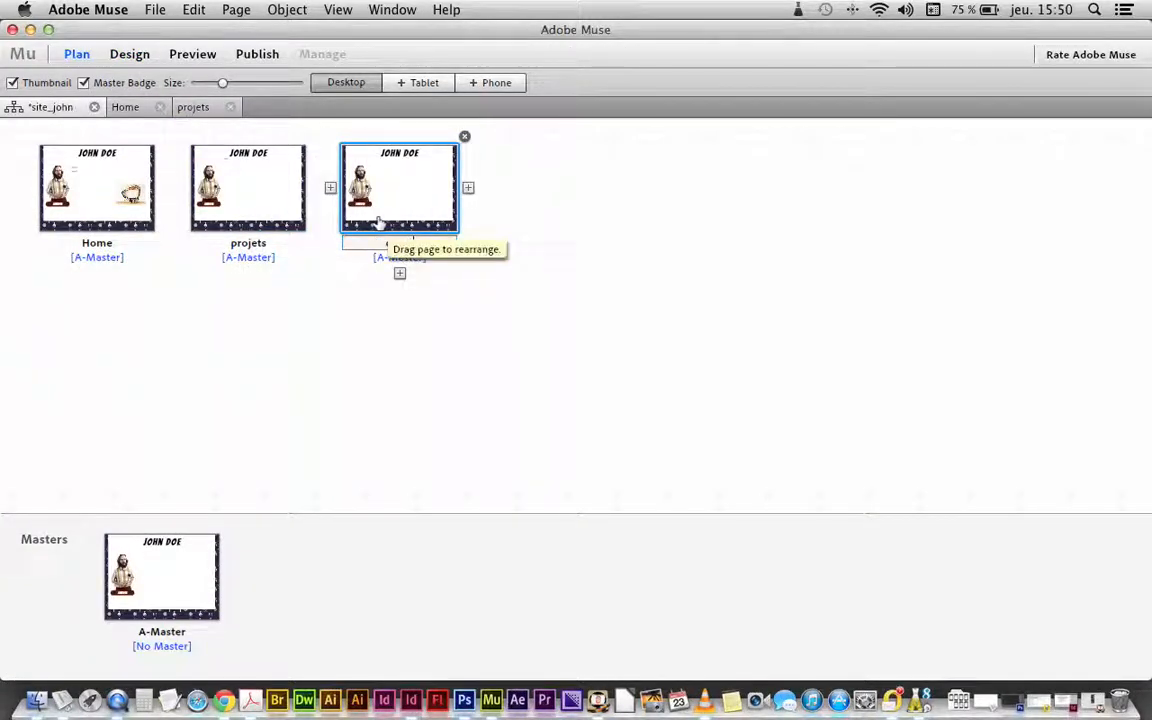
text(contacts)
key(Return)
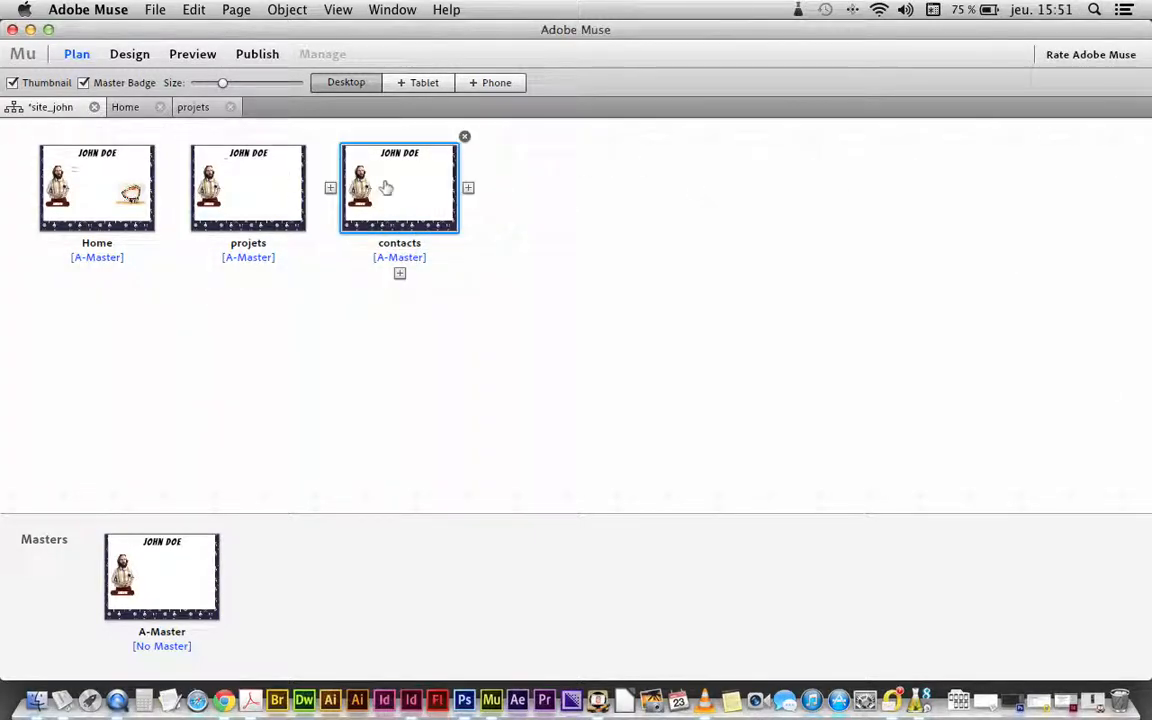
double_click(383, 188)
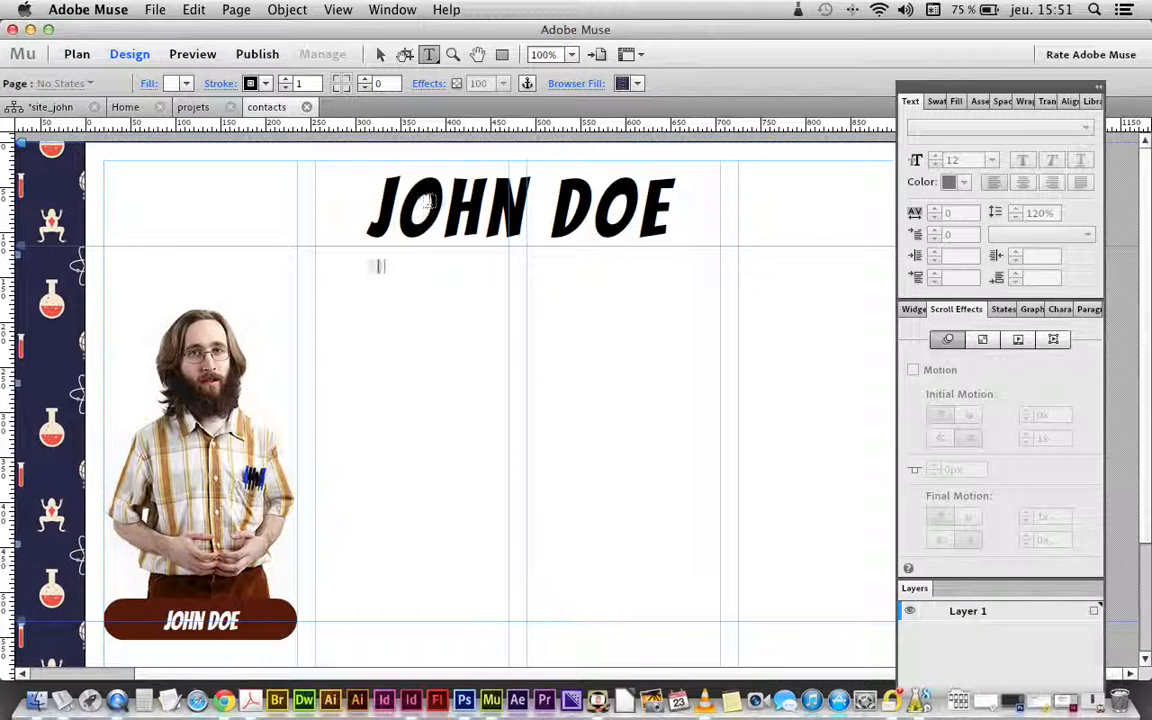
- Add a text frame reading "contact" below the header, widen it to span the second column and save the site
click(317, 249)
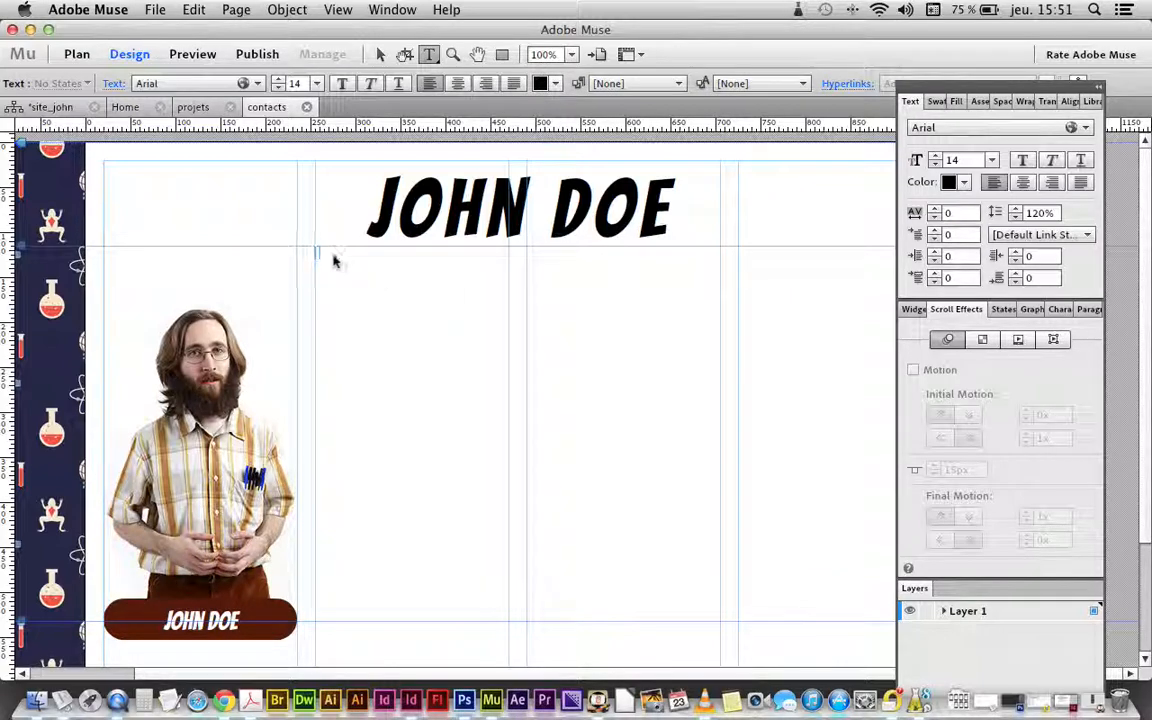
text(contact)
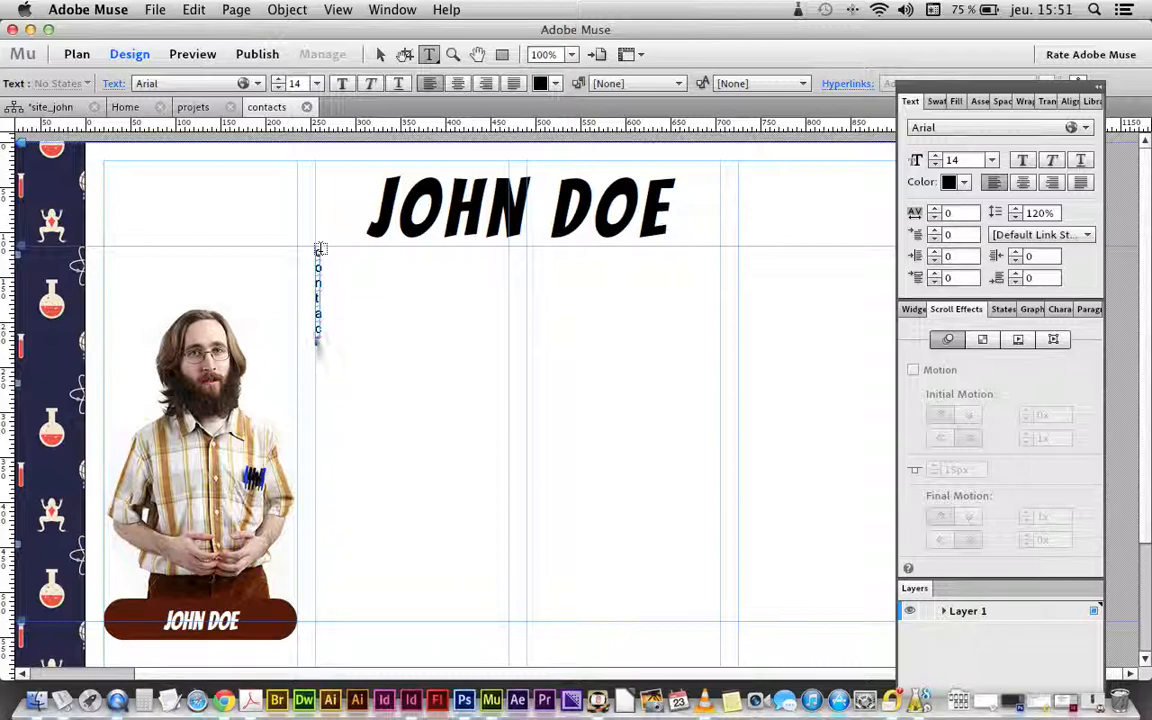
click(380, 54)
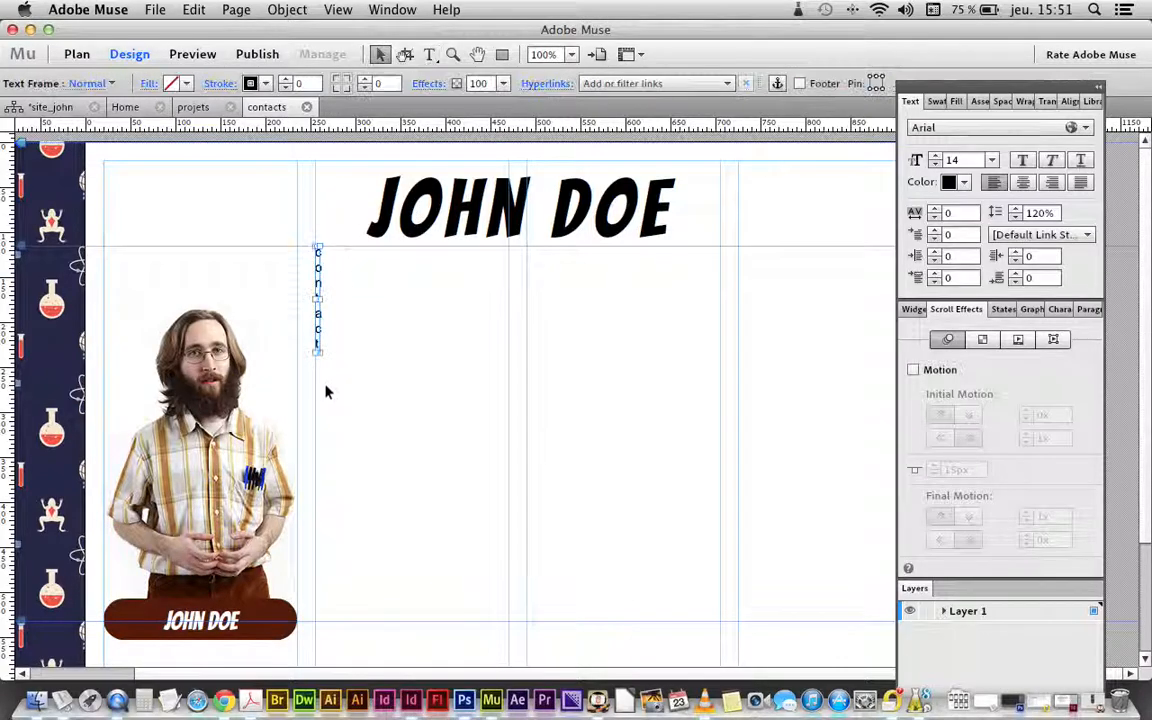
drag(319, 347, 512, 313)
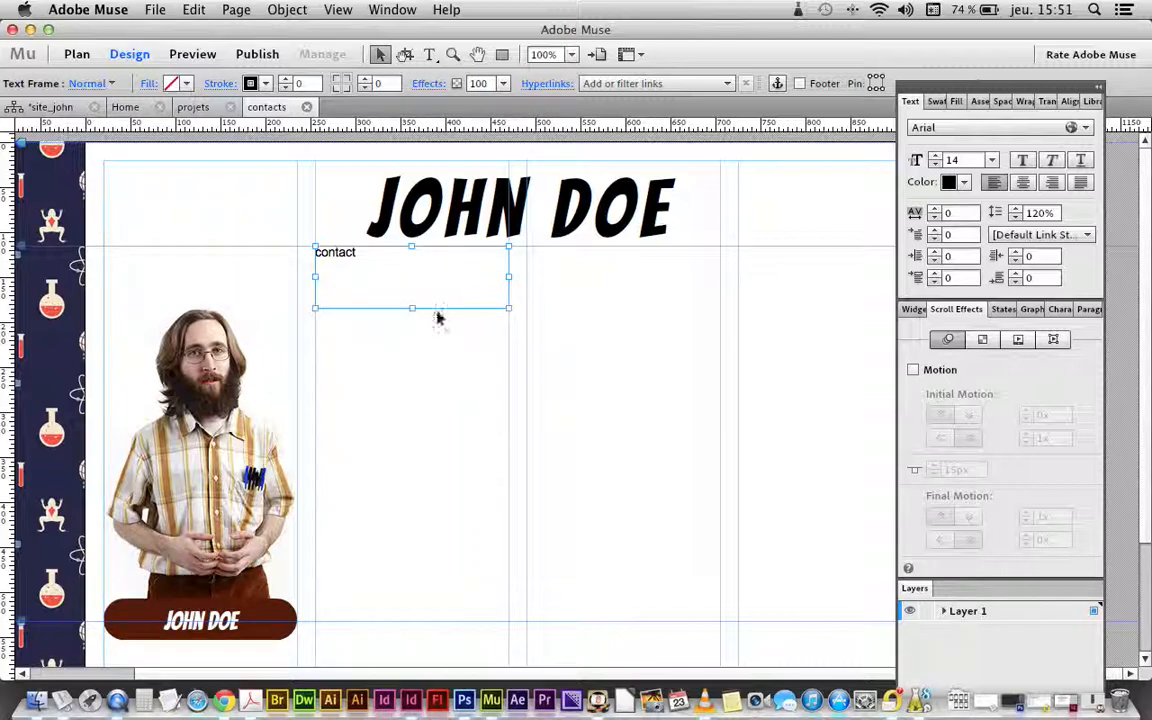
key(super+s)
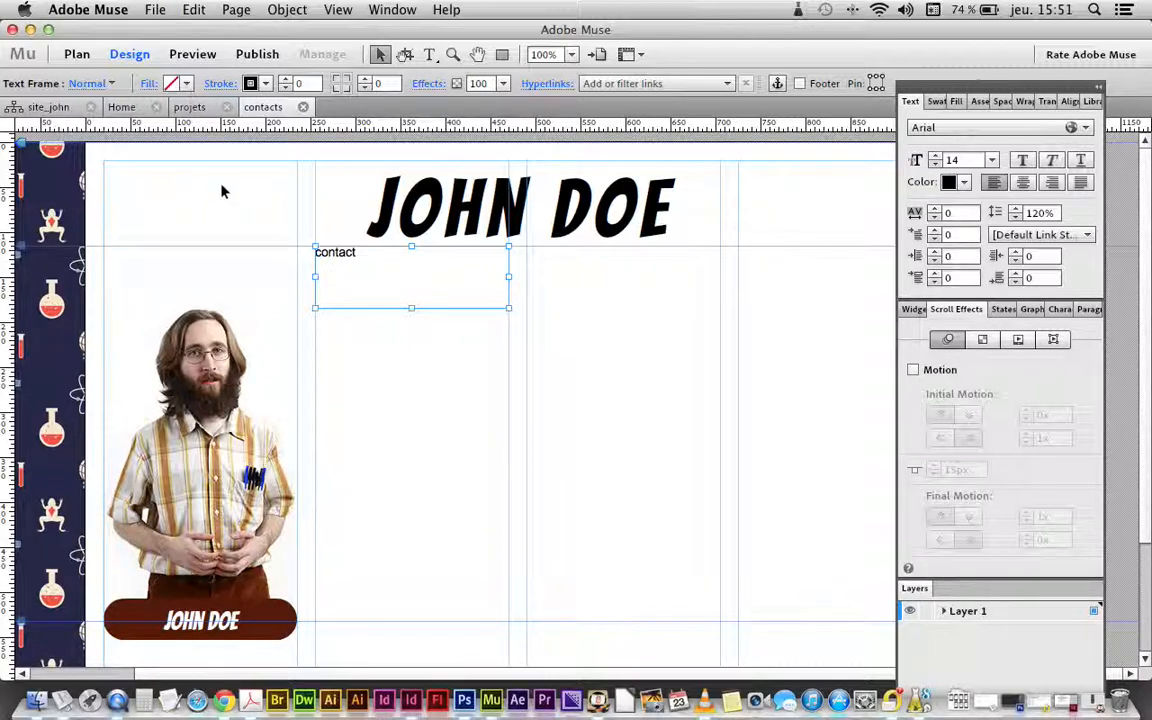
- Preview the Home page in the Chrome browser, answering the incoming network connections prompt, and look over the rendered page
click(45, 110)
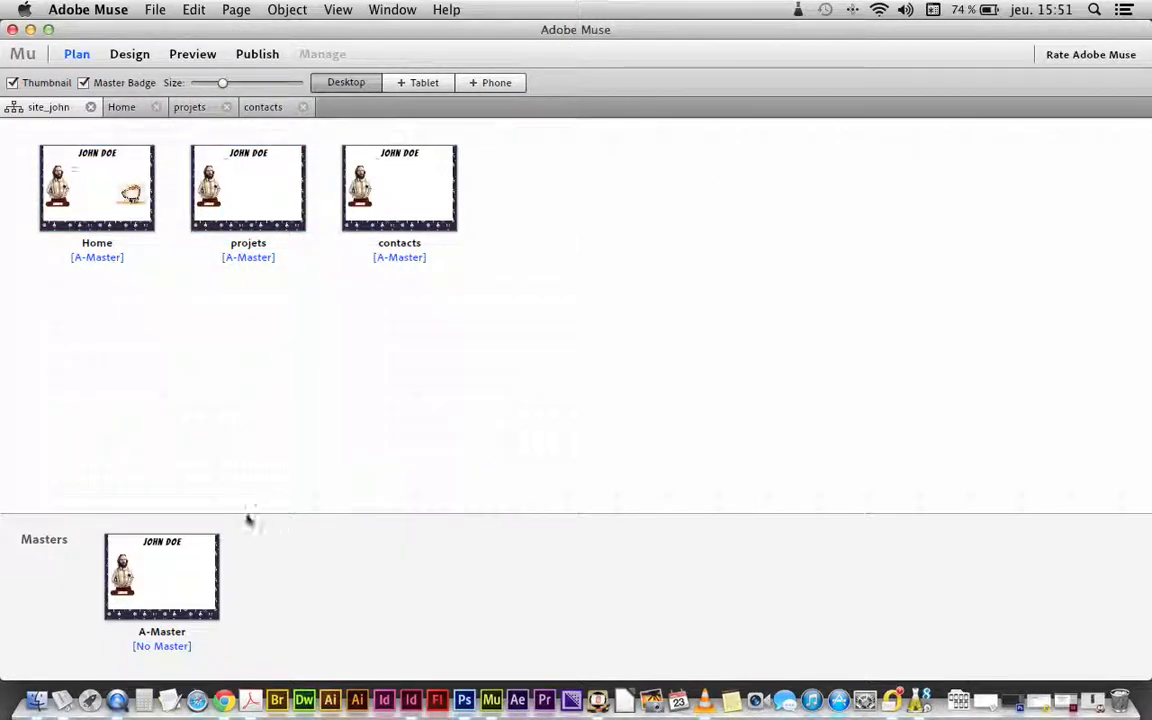
double_click(105, 184)
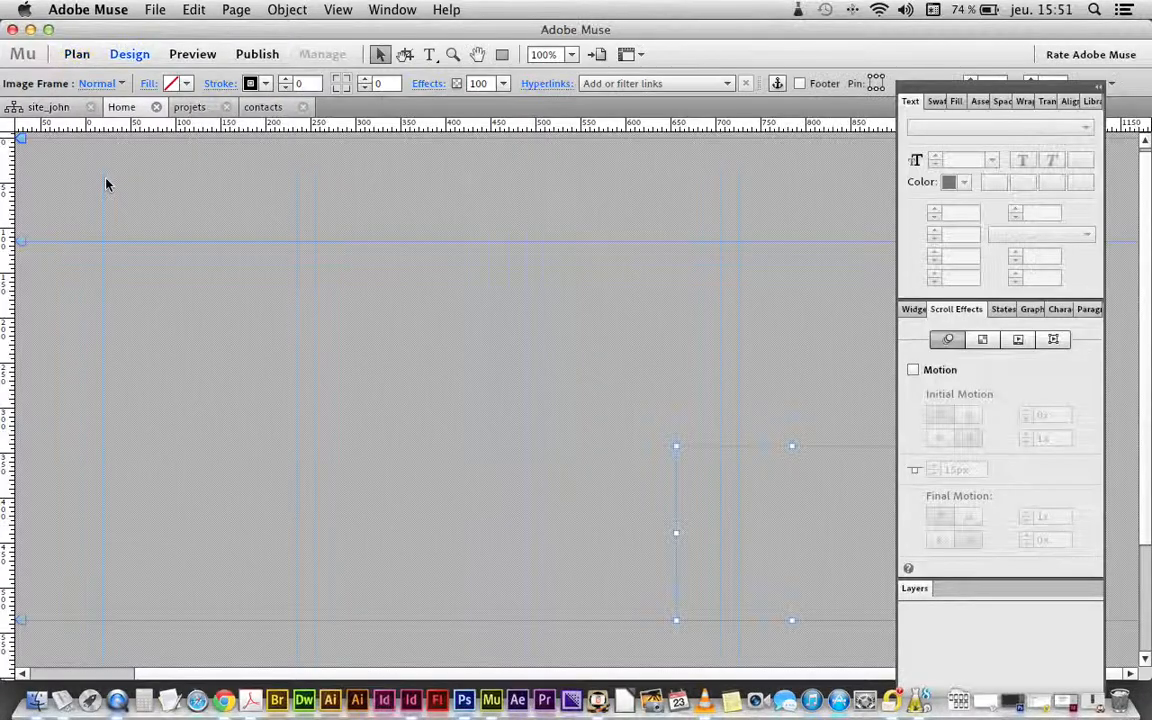
click(152, 9)
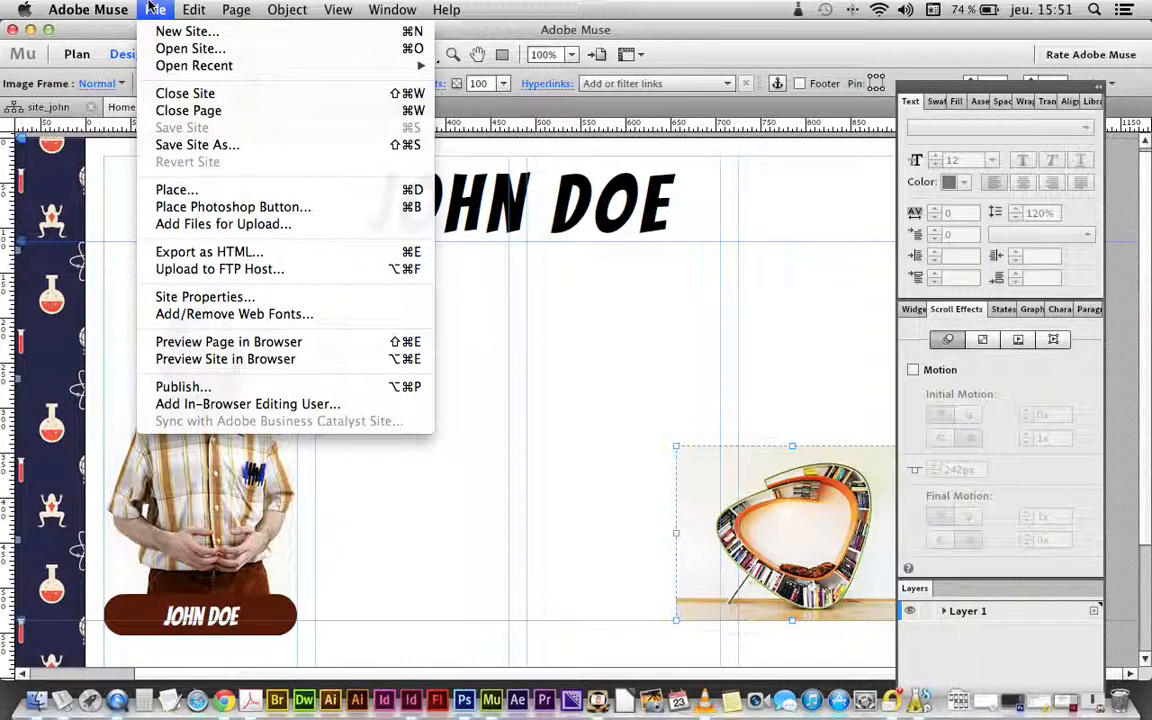
click(247, 342)
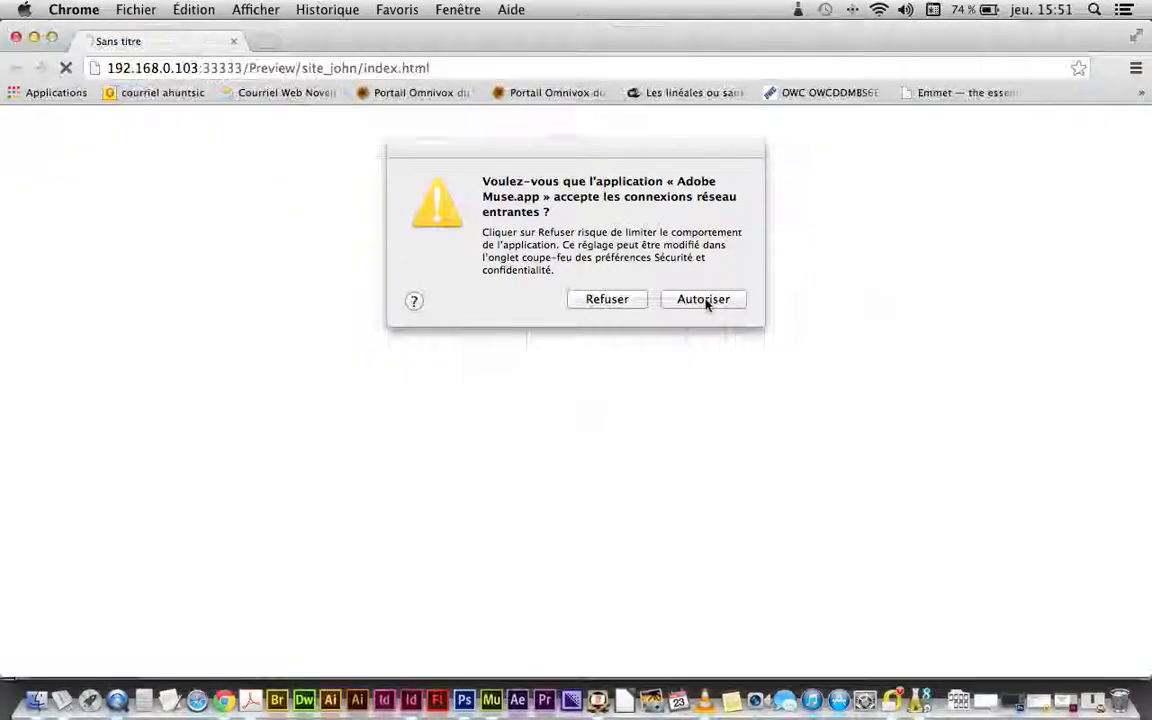
click(603, 300)
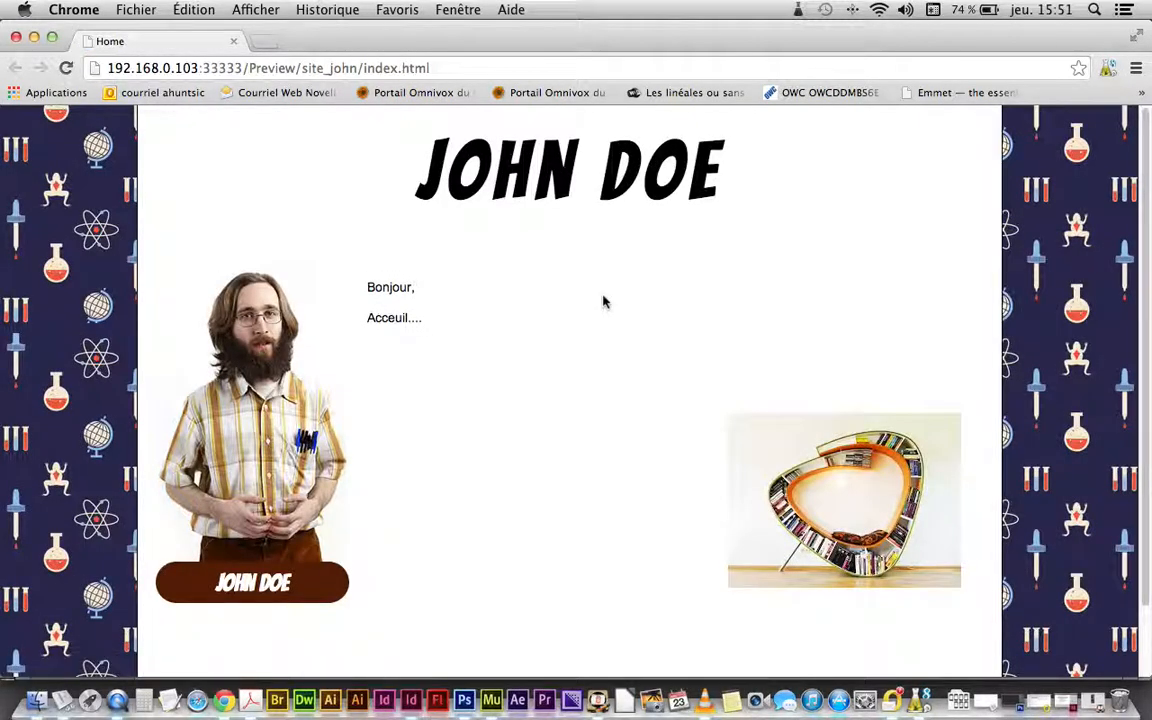
key(super+a)
click(686, 285)
drag(1148, 510, 1149, 480)
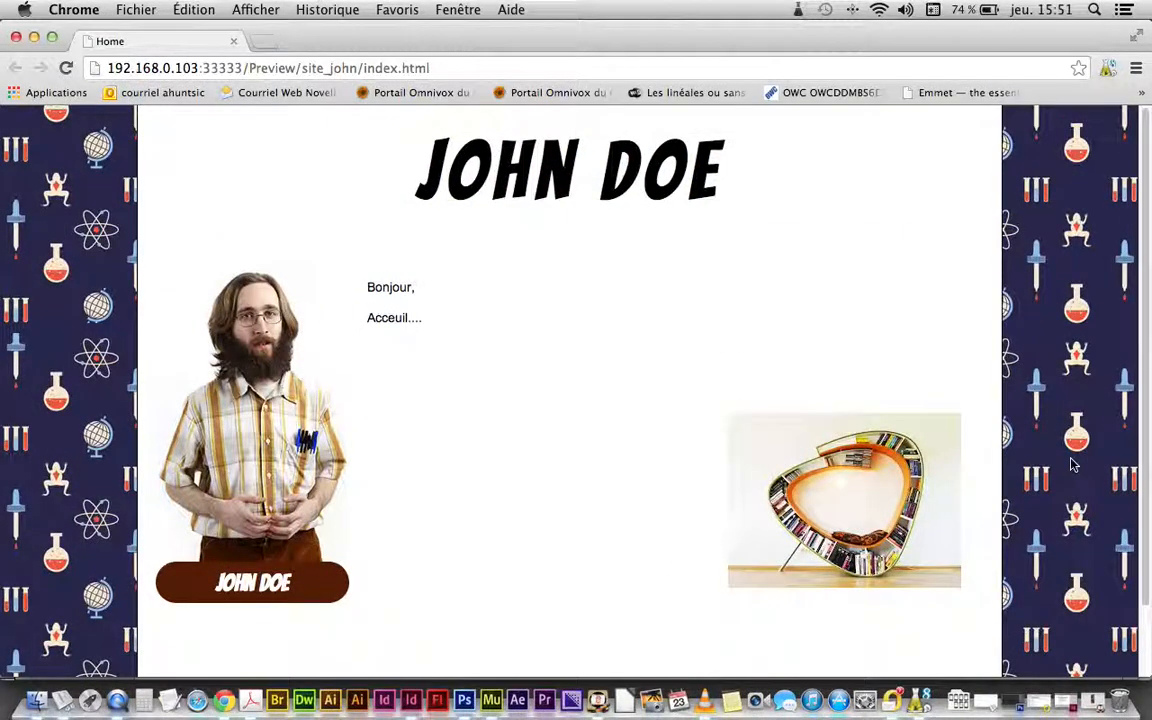